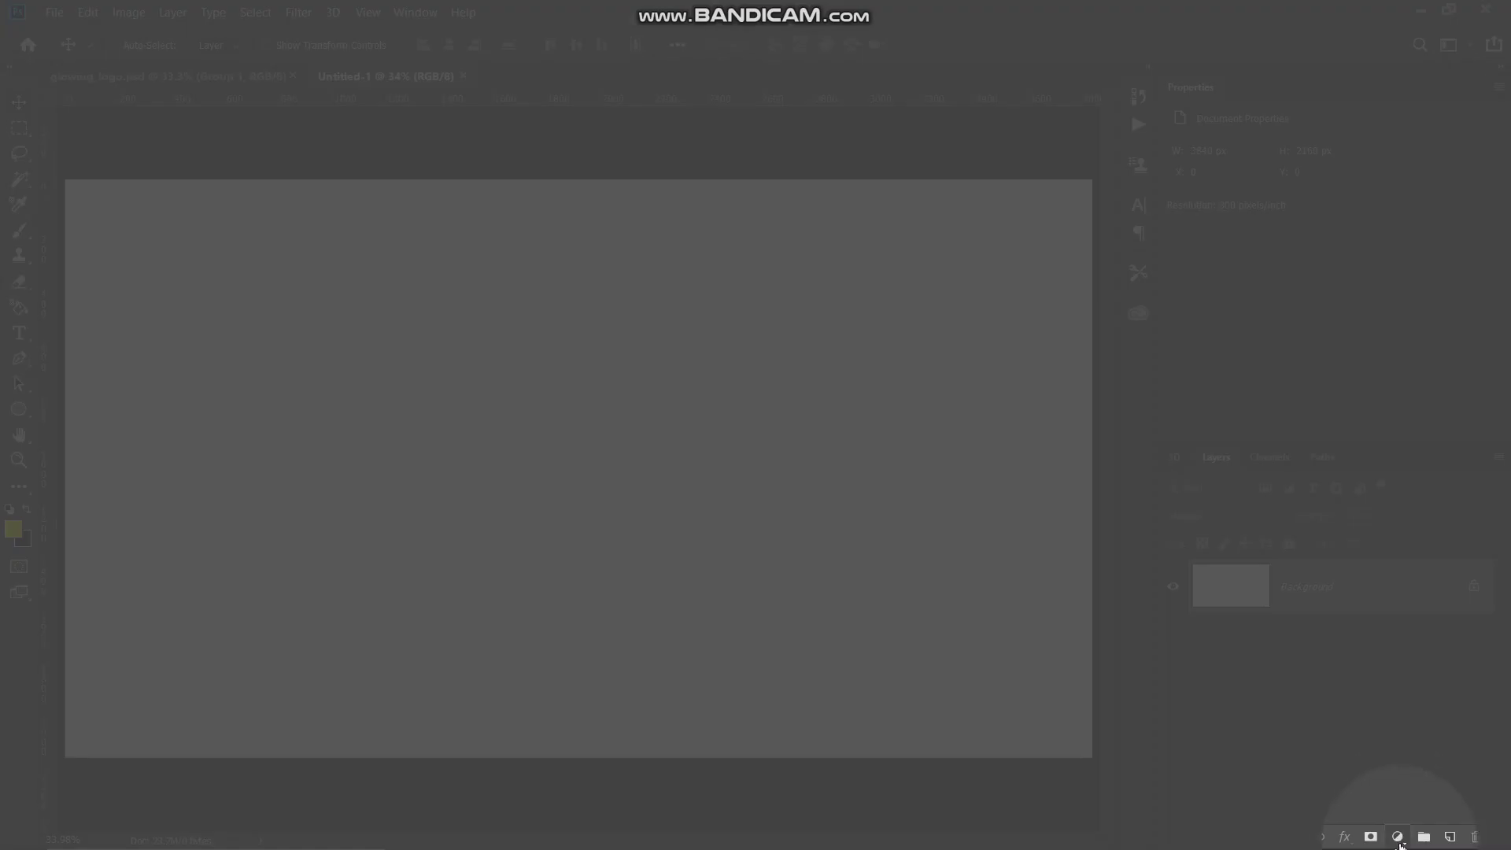
Step: Add a Solid Color fill layer in black (000000) above the Background layer
left_click(1398, 838)
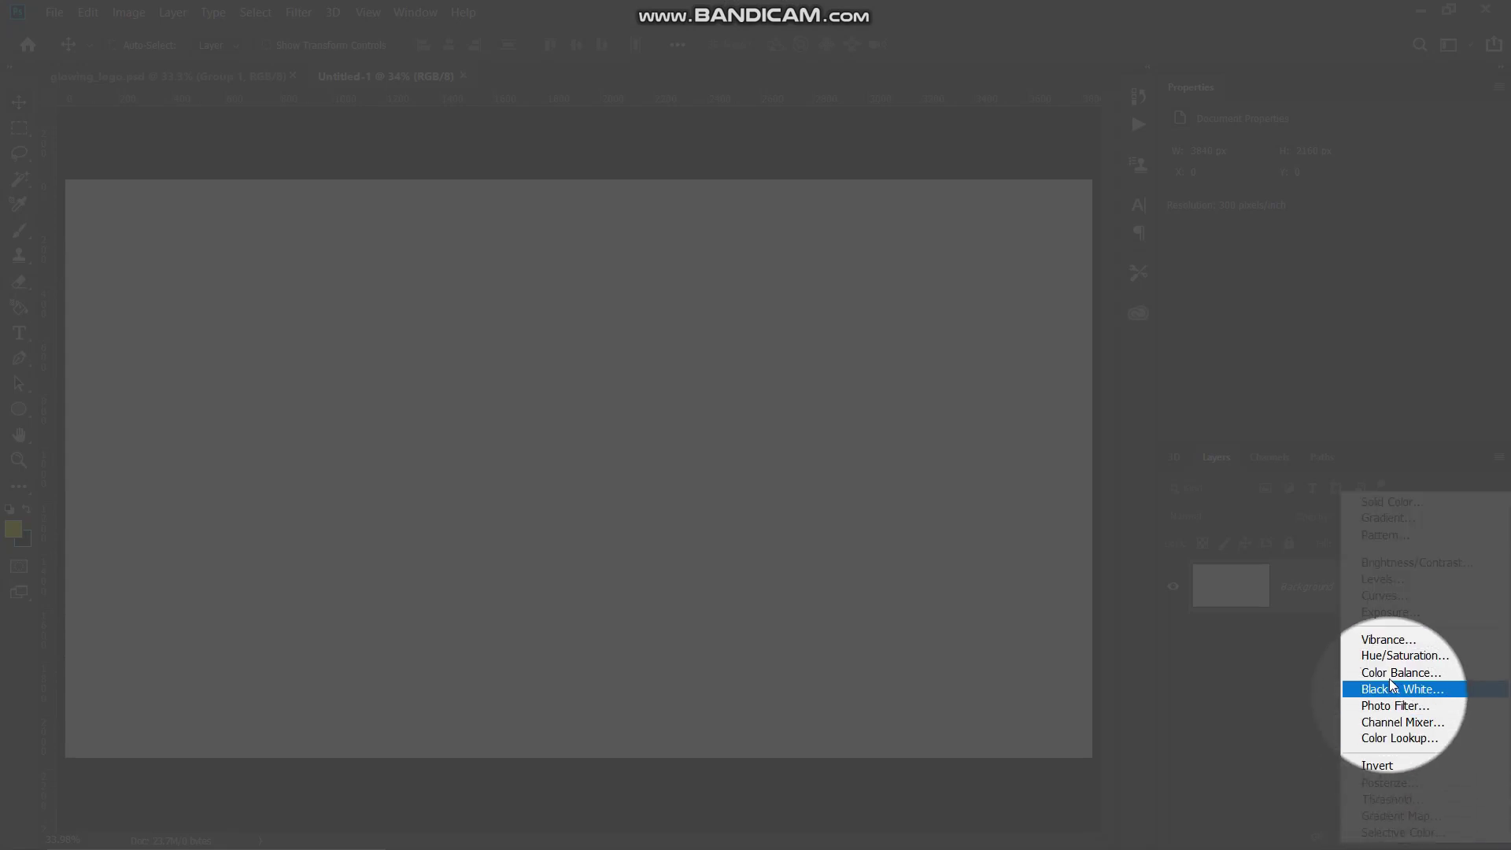
left_click(1391, 501)
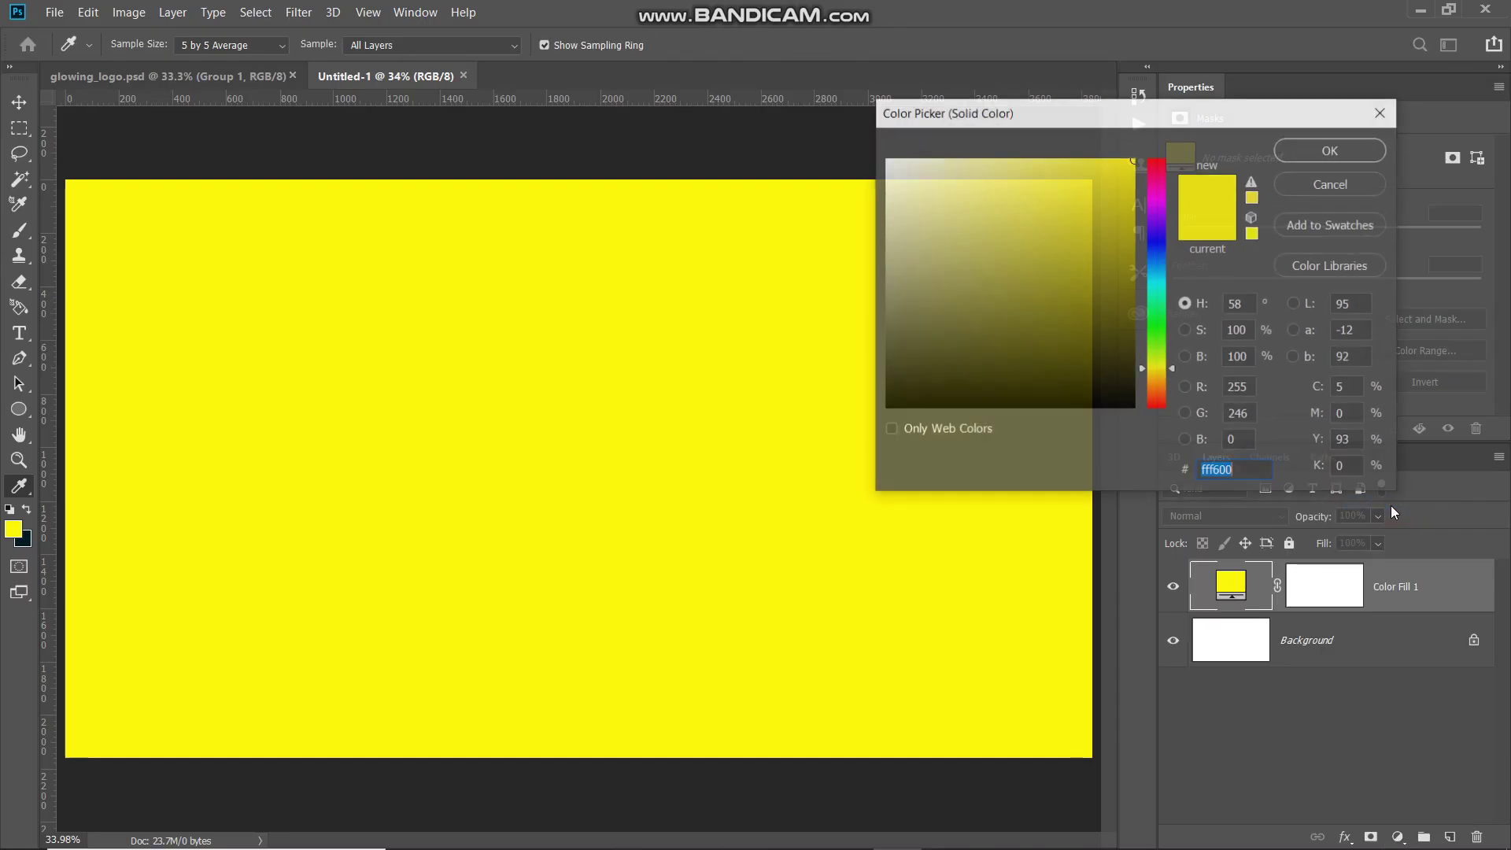
mouse_move(1087, 241)
left_mouse_down()
mouse_move(944, 361)
mouse_move(810, 441)
left_mouse_up()
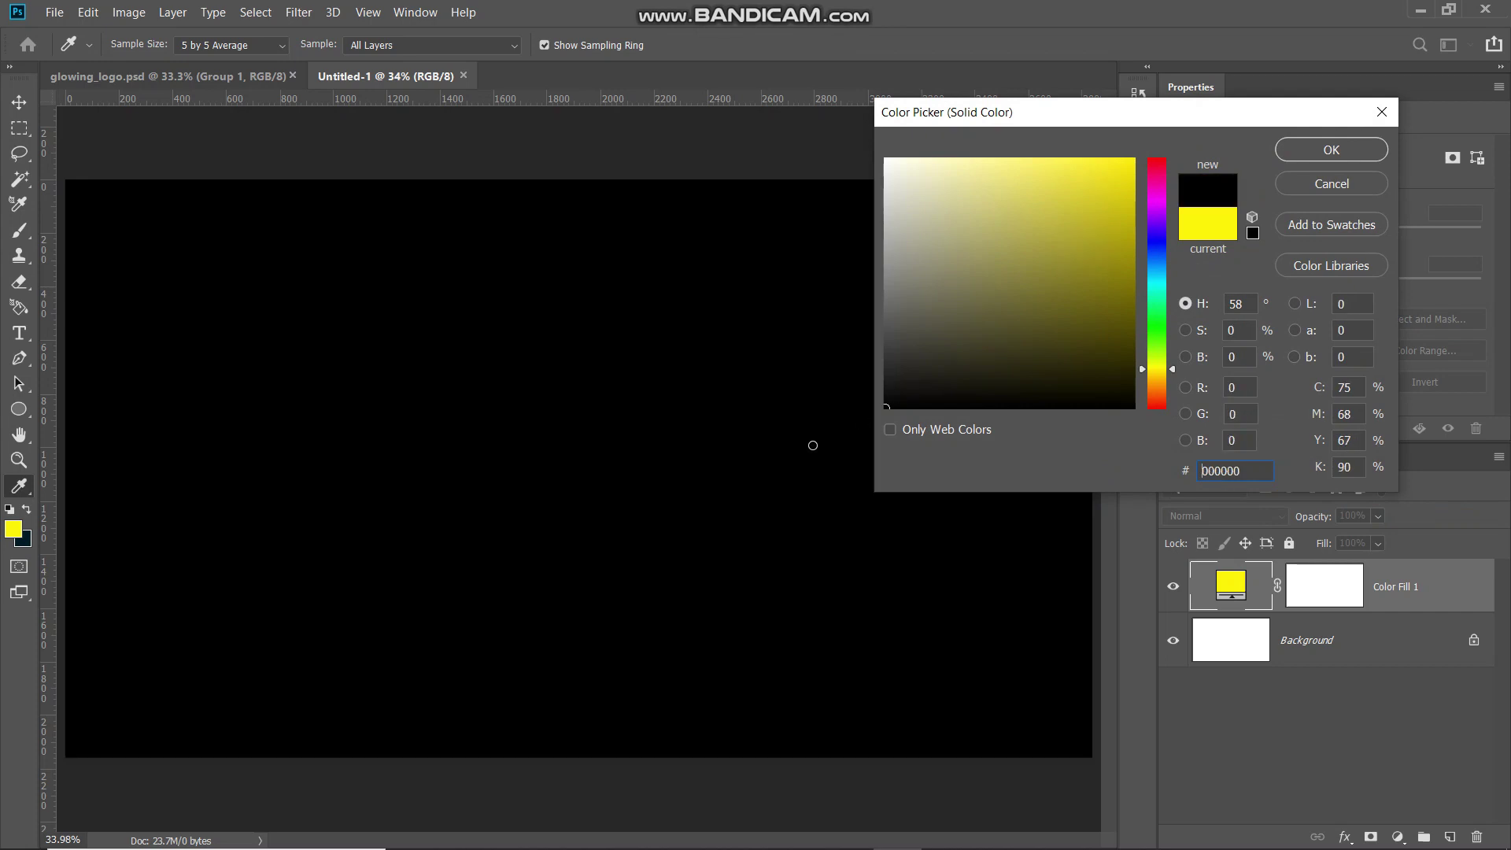
left_click(1306, 152)
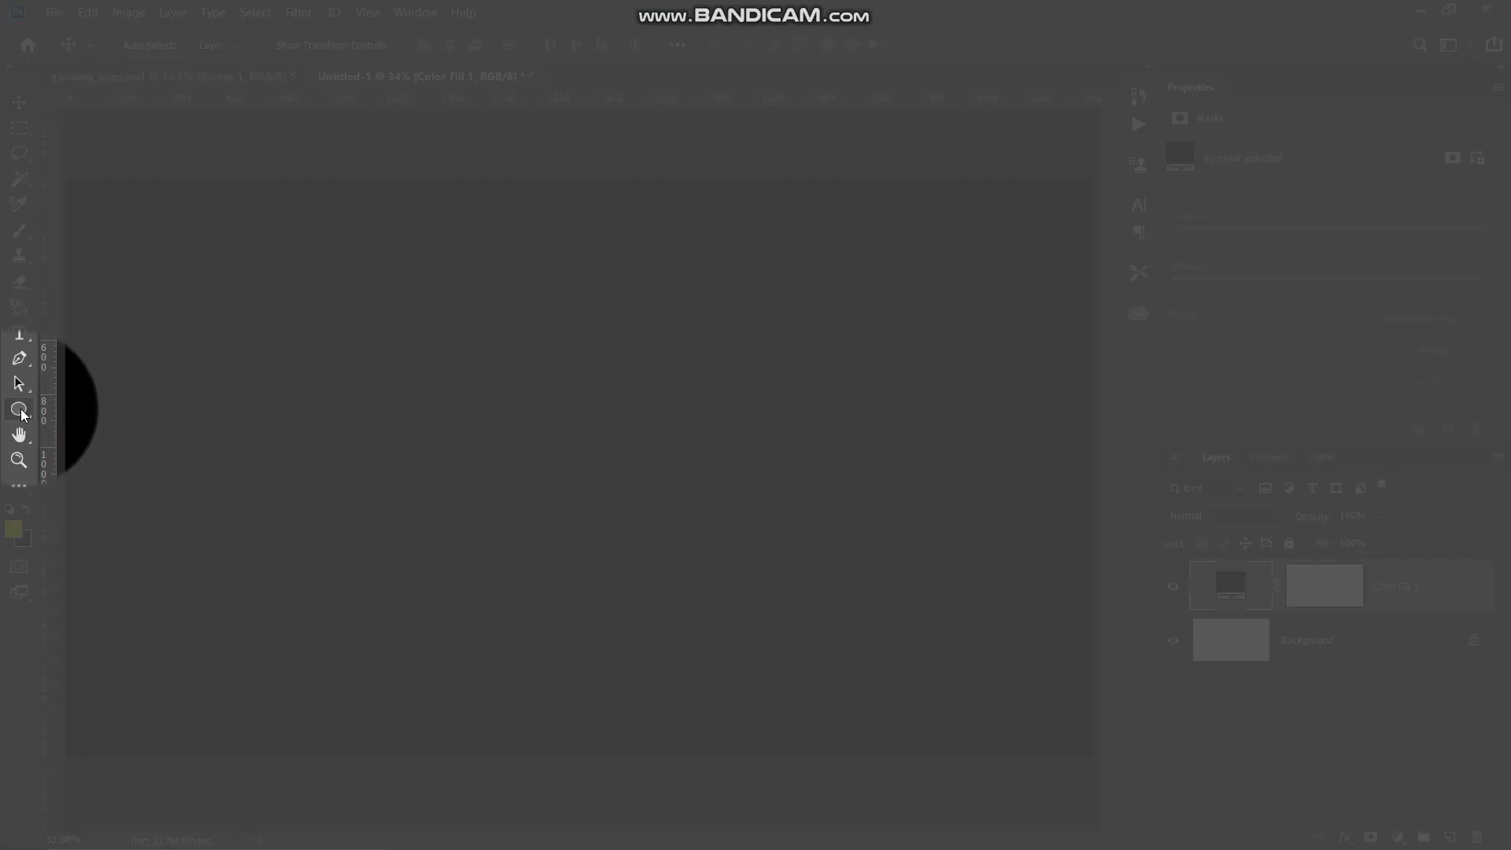
Step: Set up the Ellipse tool in Shape mode with no fill and a white 80 px stroke
left_click(19, 410)
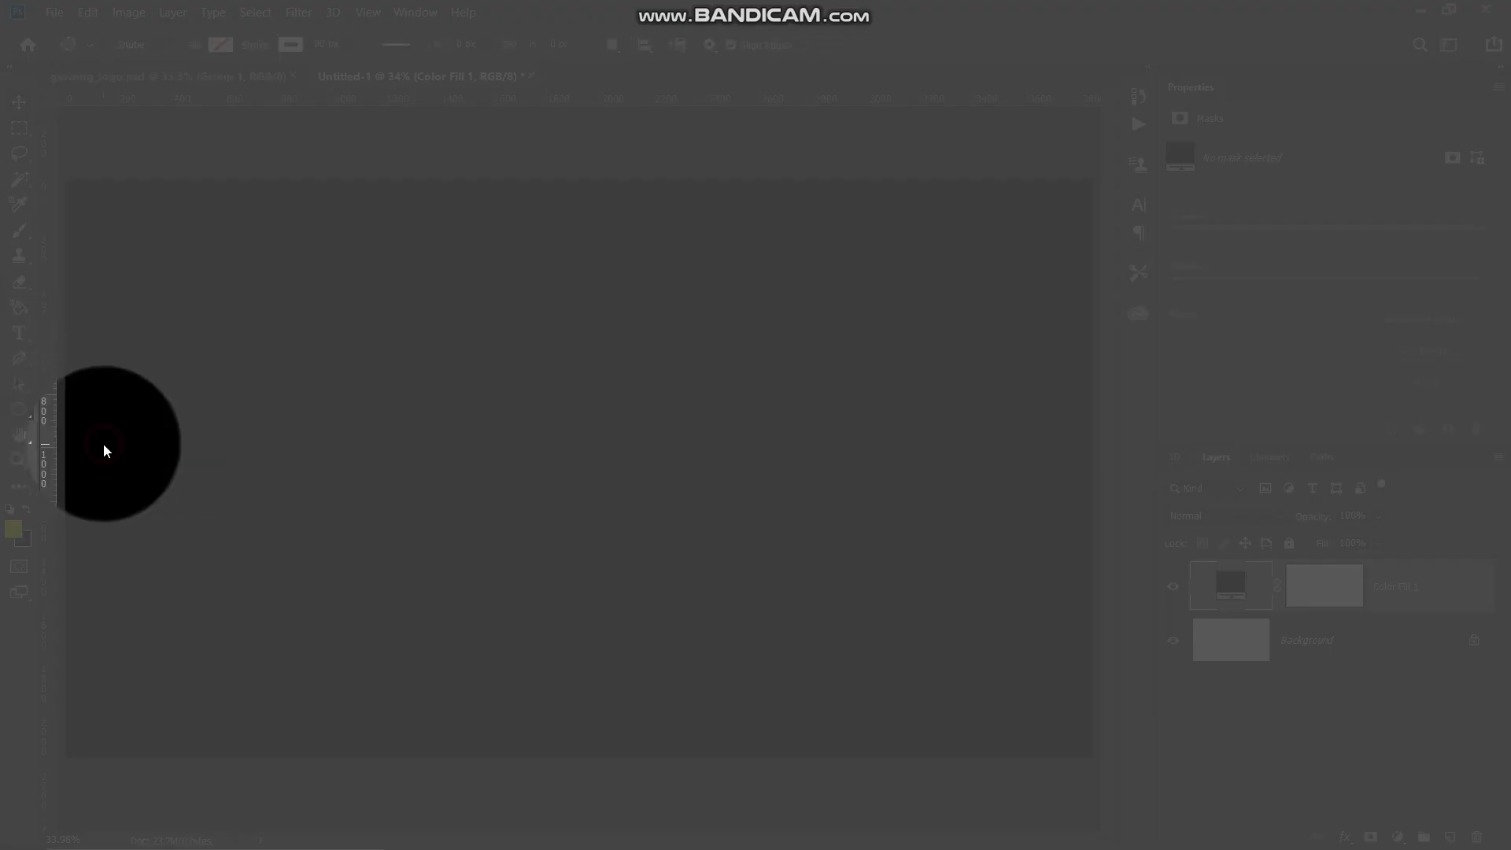
left_click(102, 446)
left_click(221, 48)
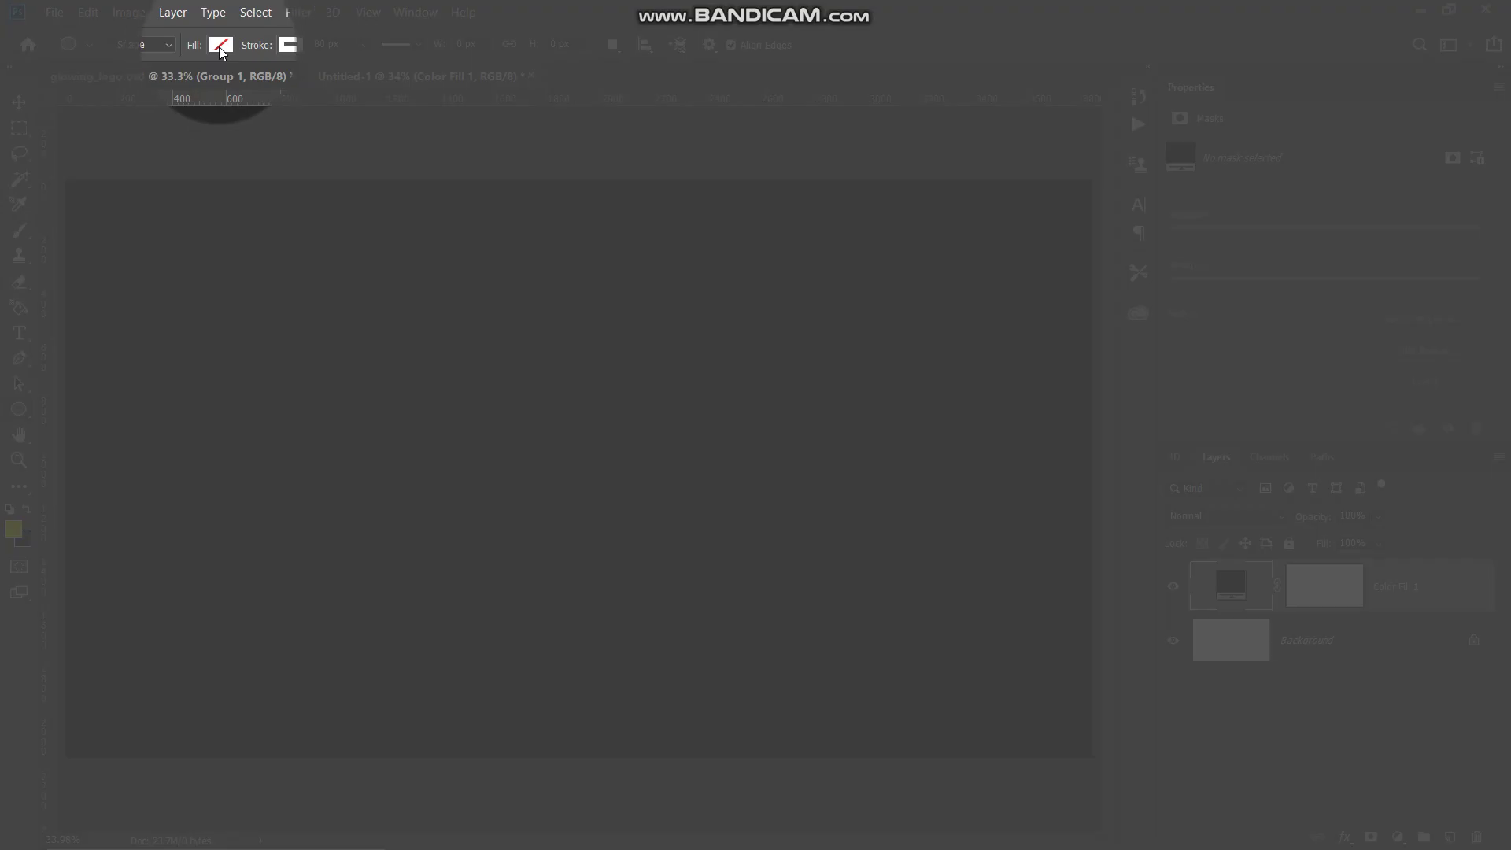
left_click(221, 47)
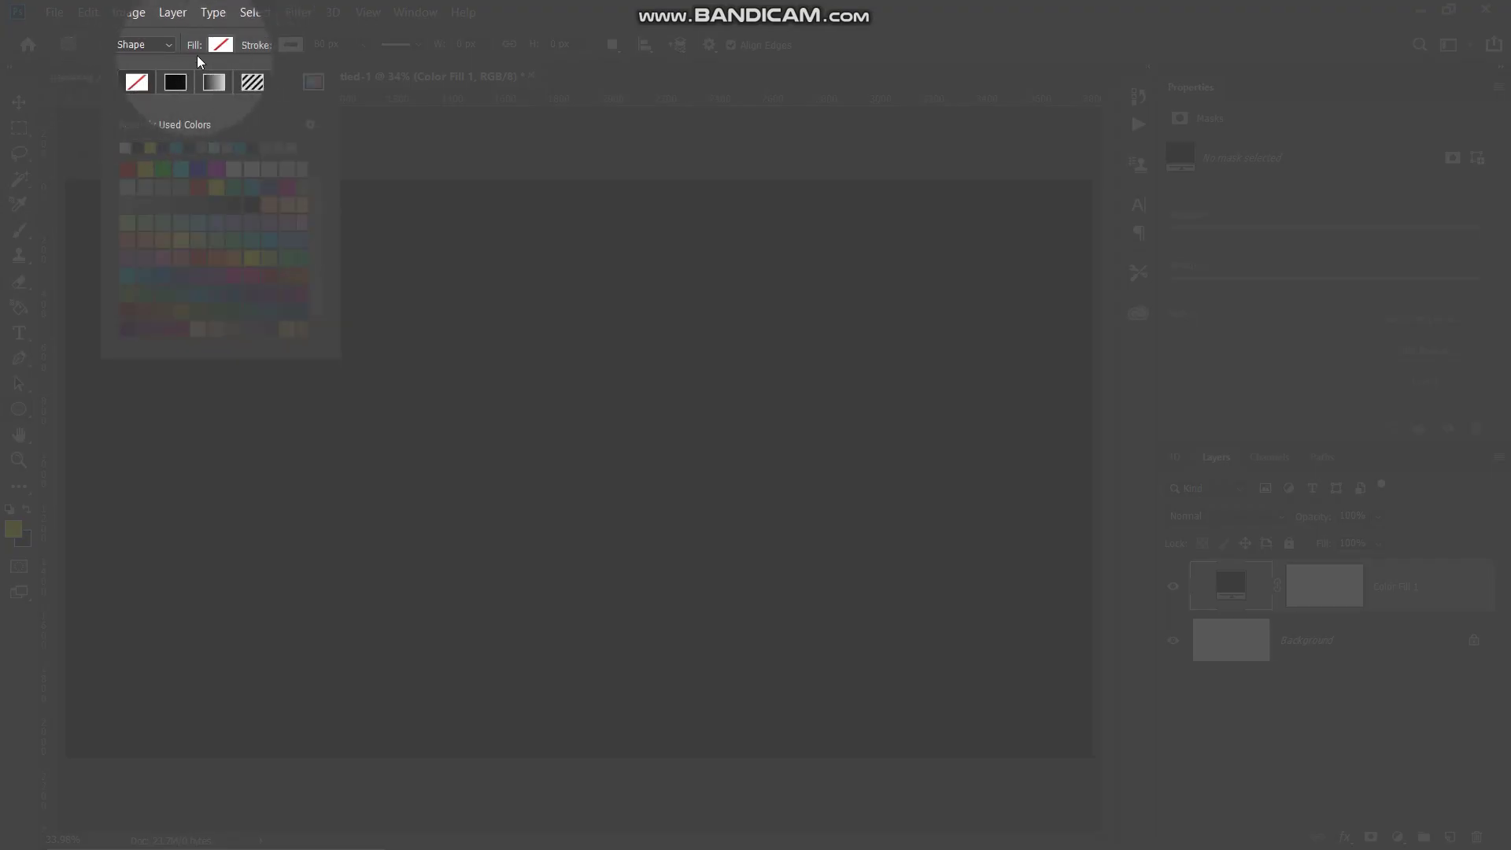
left_click(221, 47)
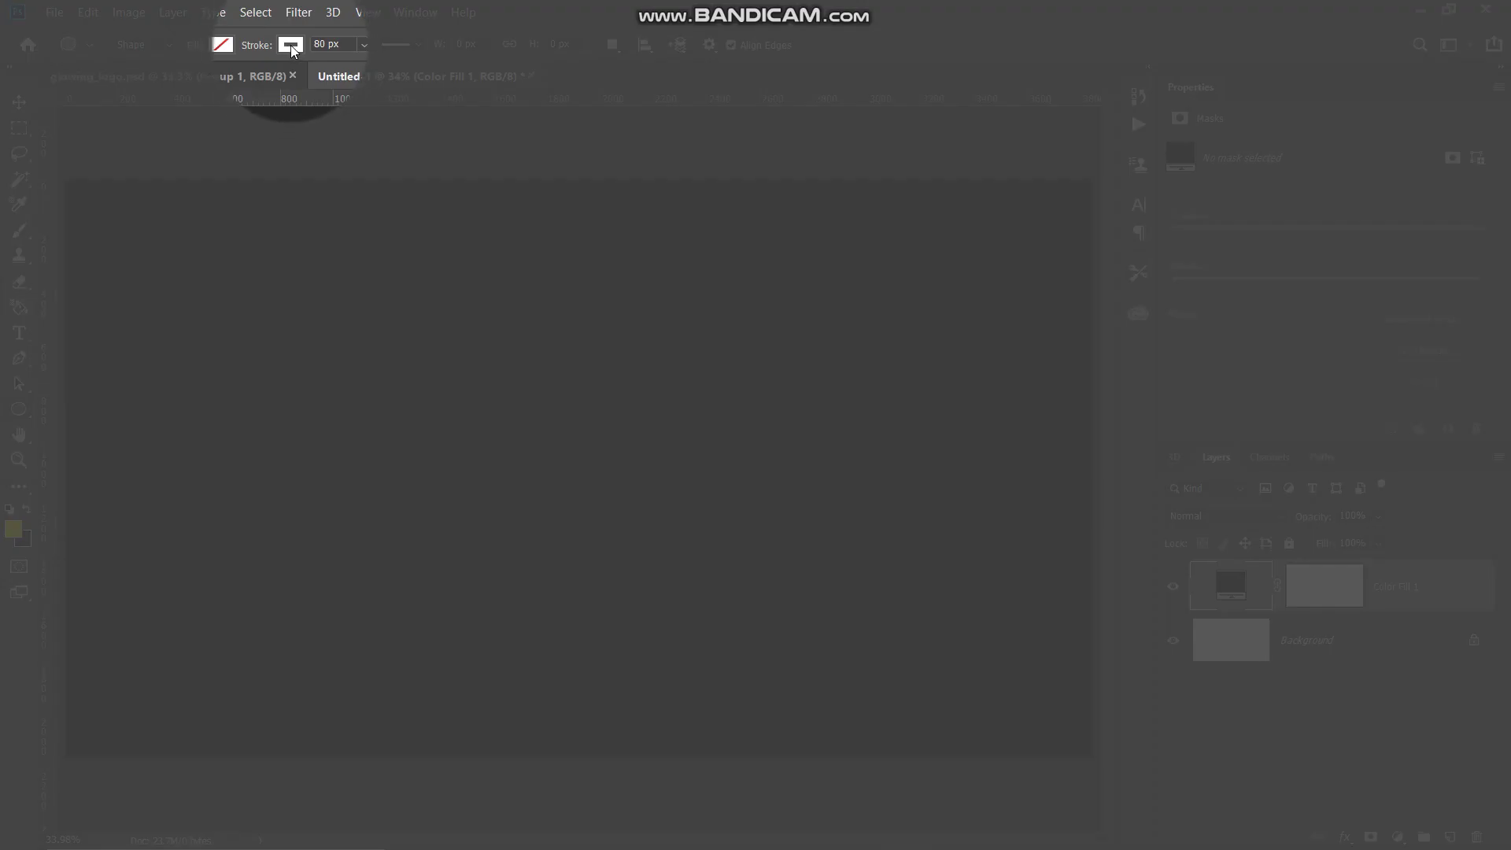
left_click(291, 47)
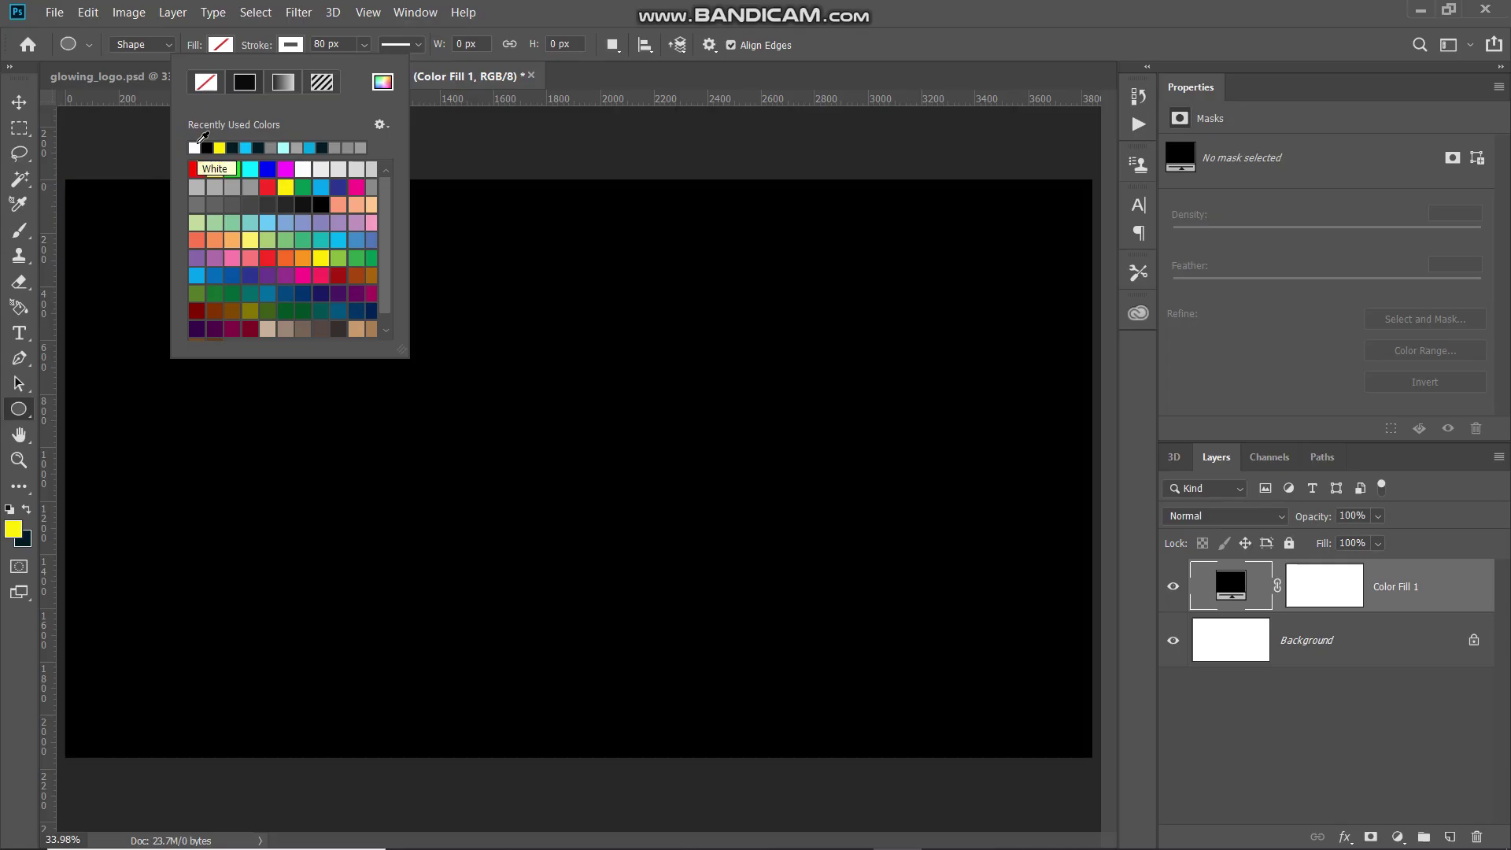
left_click(291, 47)
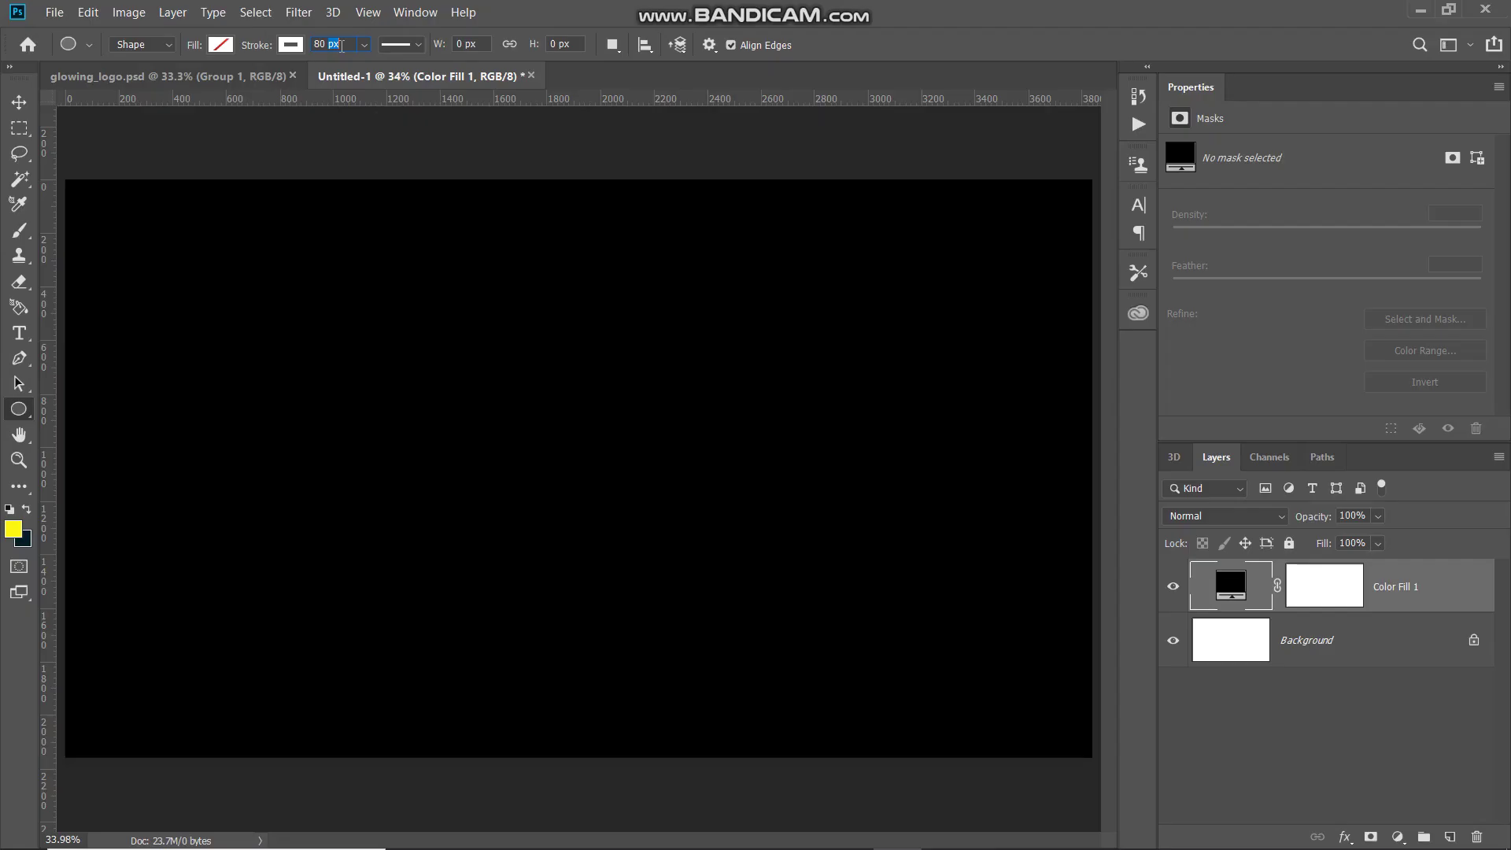
left_click_drag(342, 45, 316, 50)
Step: Create a 1670 px by 1670 px circle from its center on the canvas
left_click(486, 447)
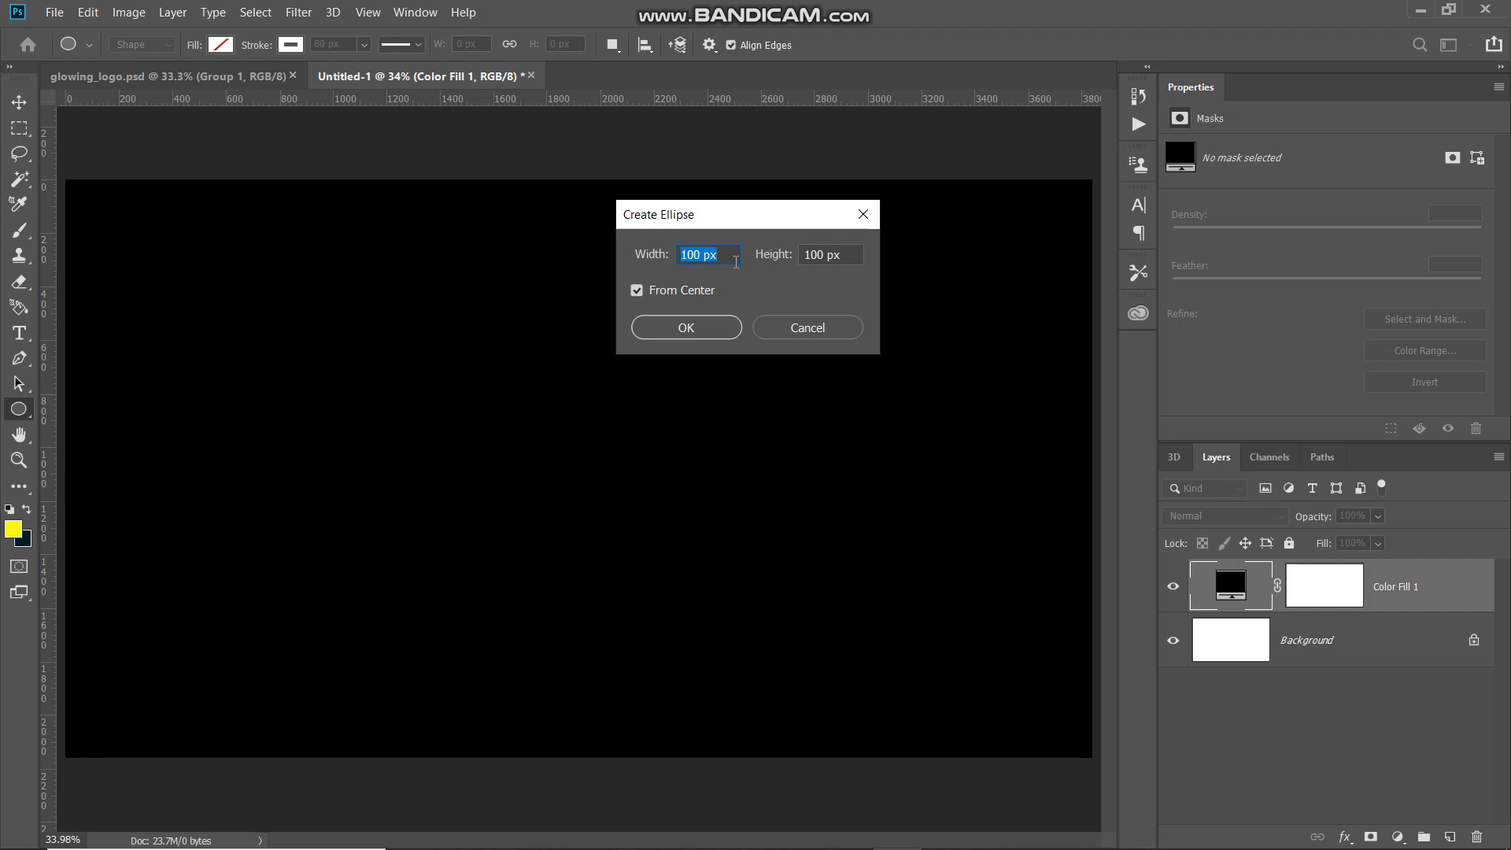
key("BackSpace")
type("1670")
double_click(818, 255)
type("1670")
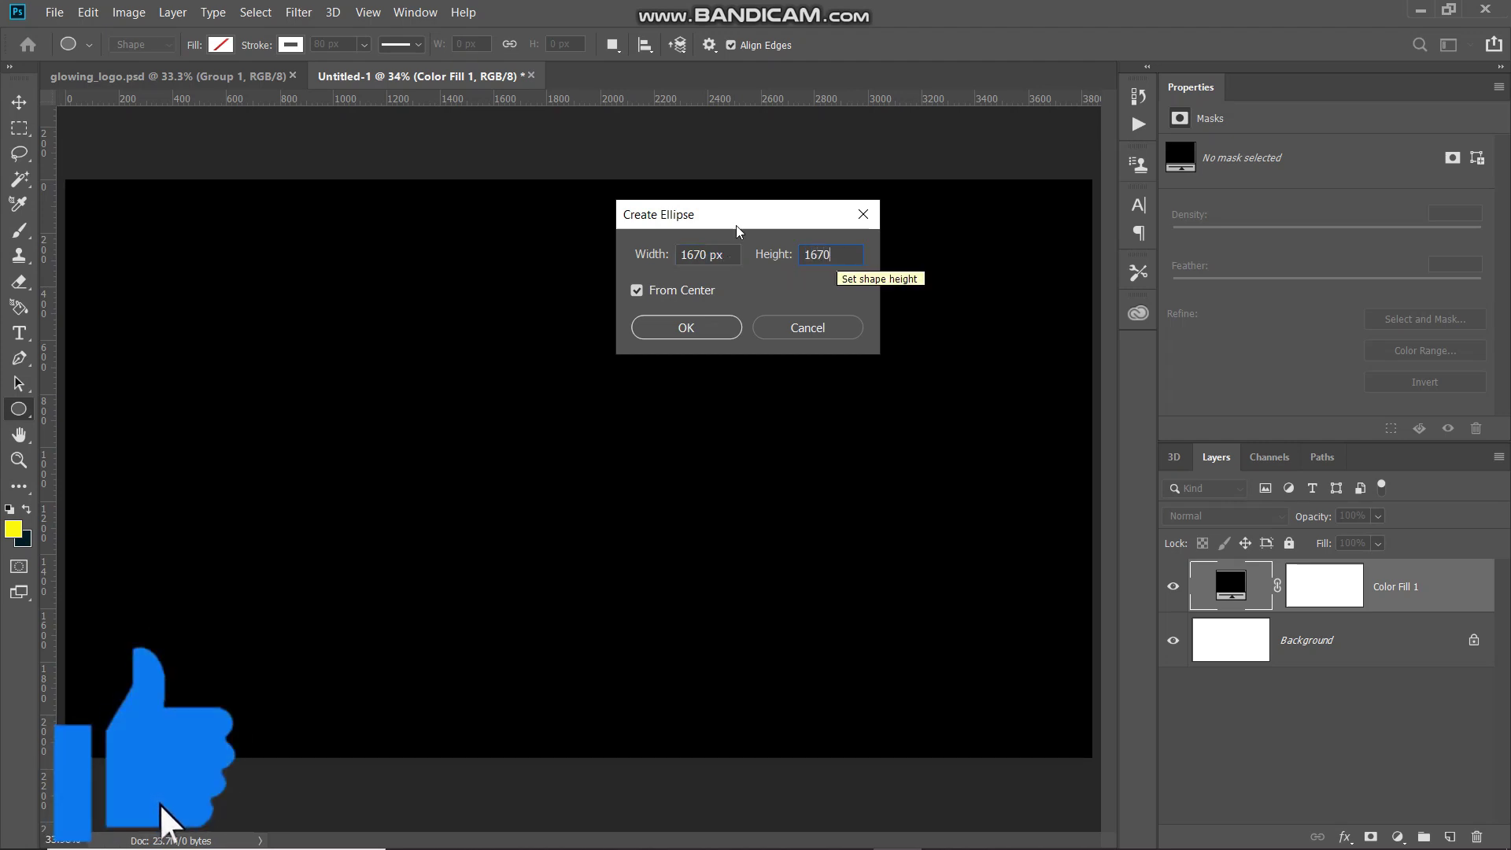
left_click(668, 329)
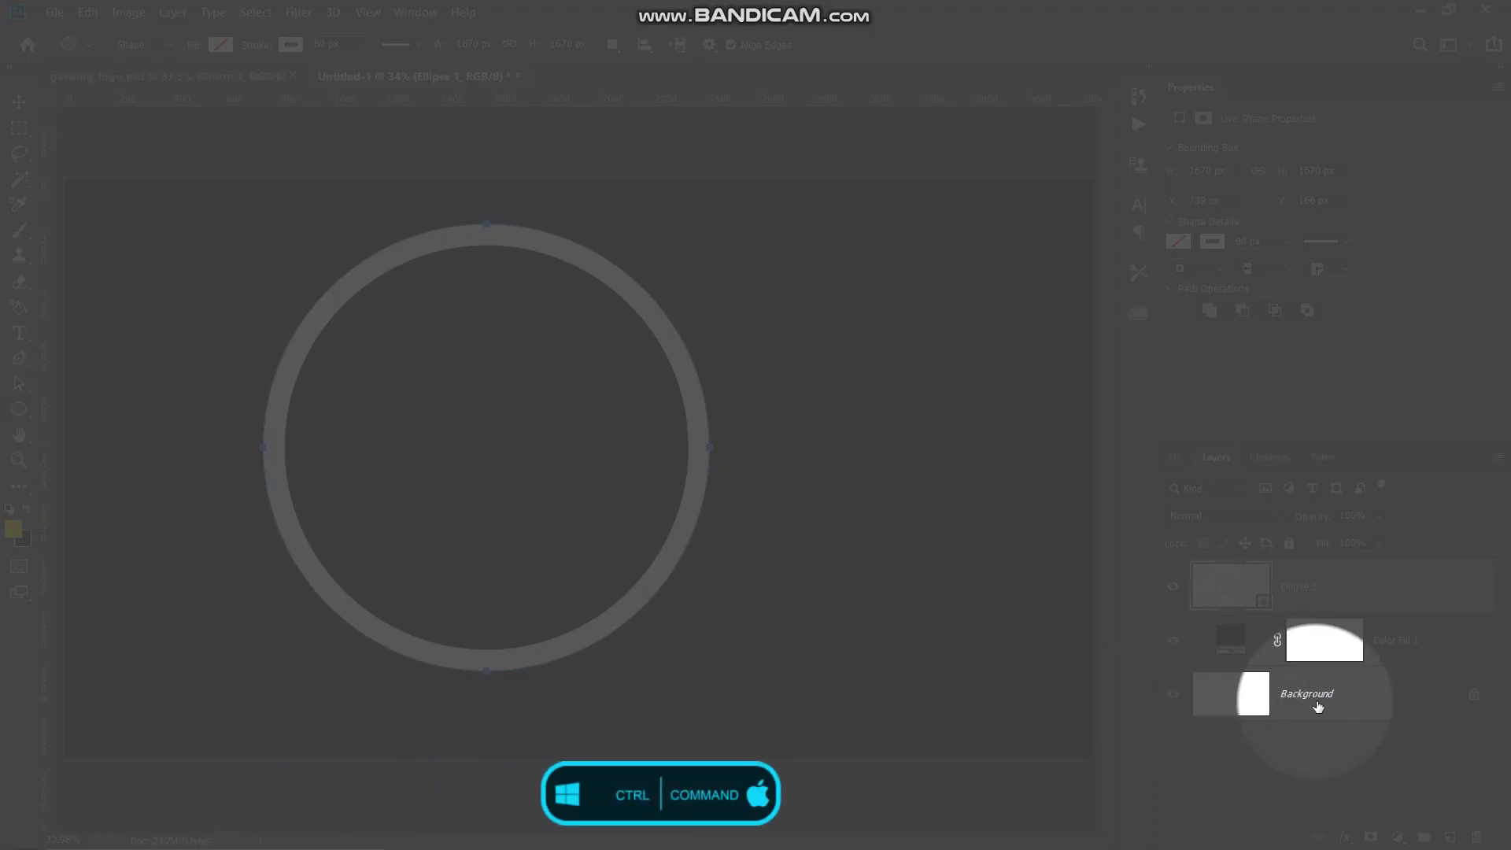
Step: Align the circle with the Background layer by horizontal and vertical centers
left_click(1304, 697, "ctrl")
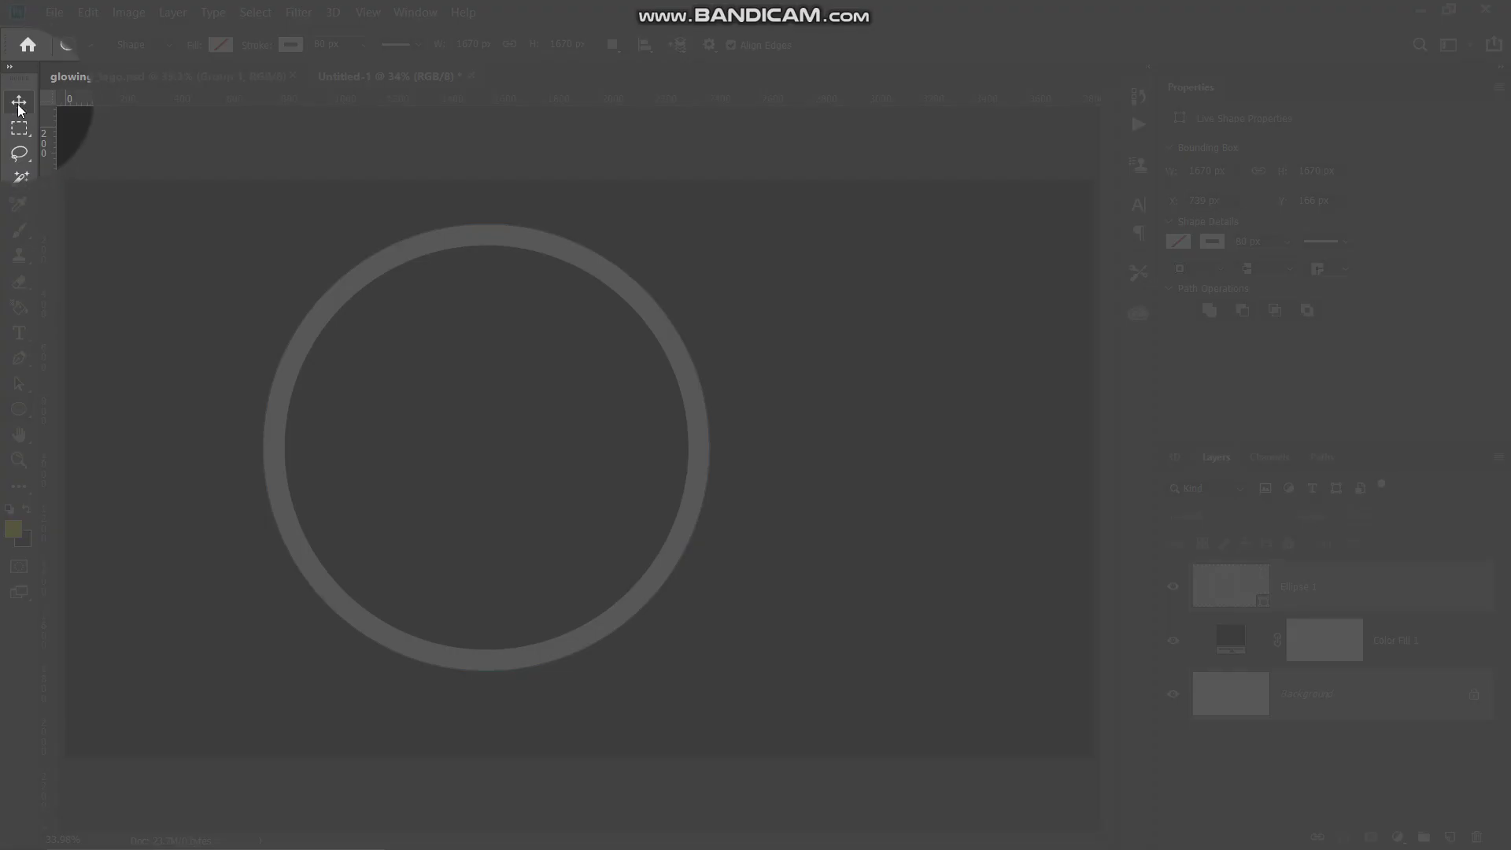
left_click(21, 104)
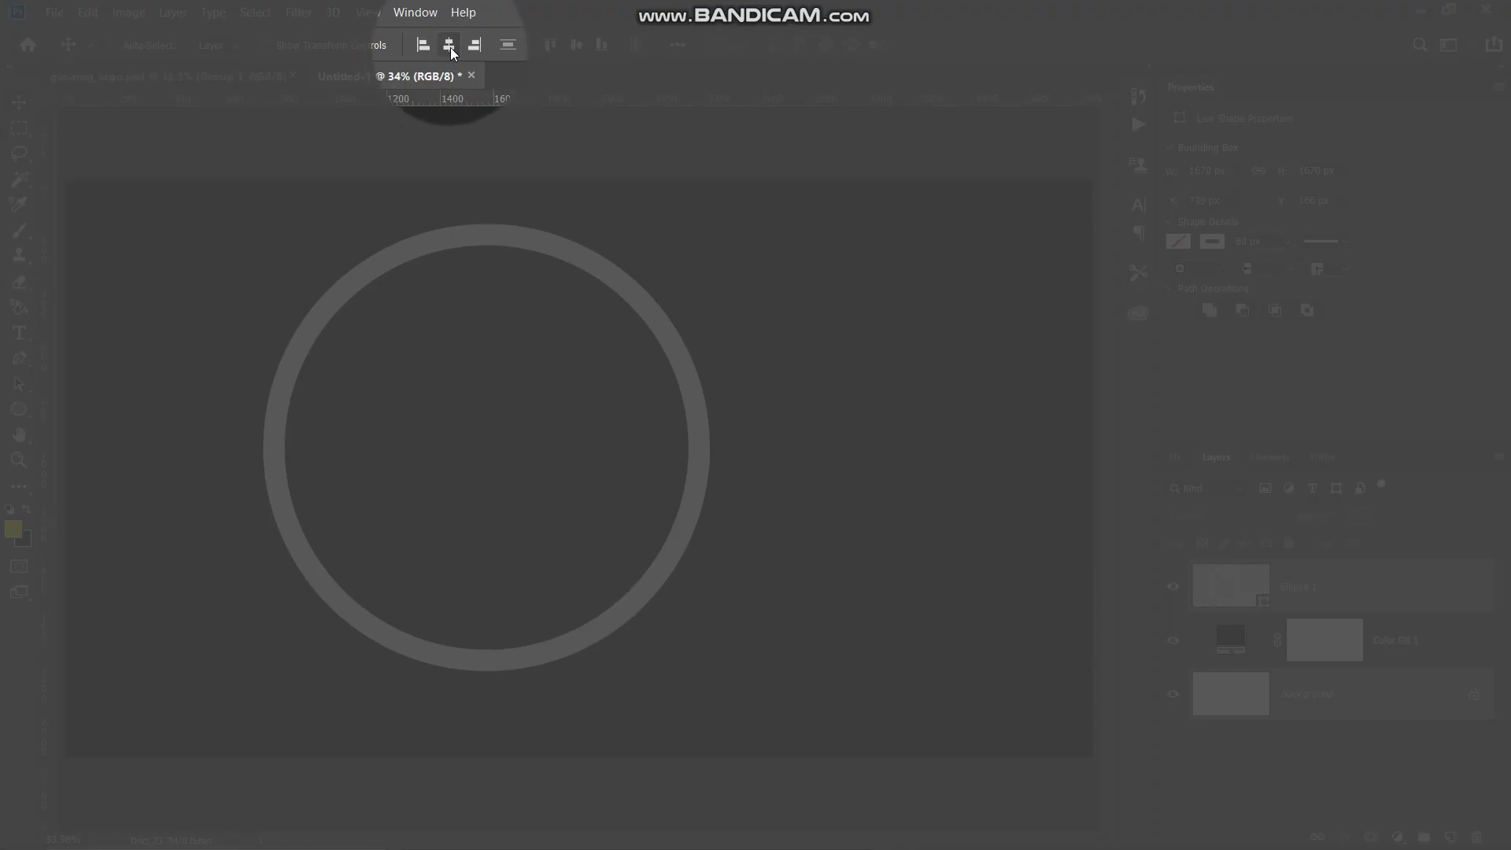
left_click(450, 45)
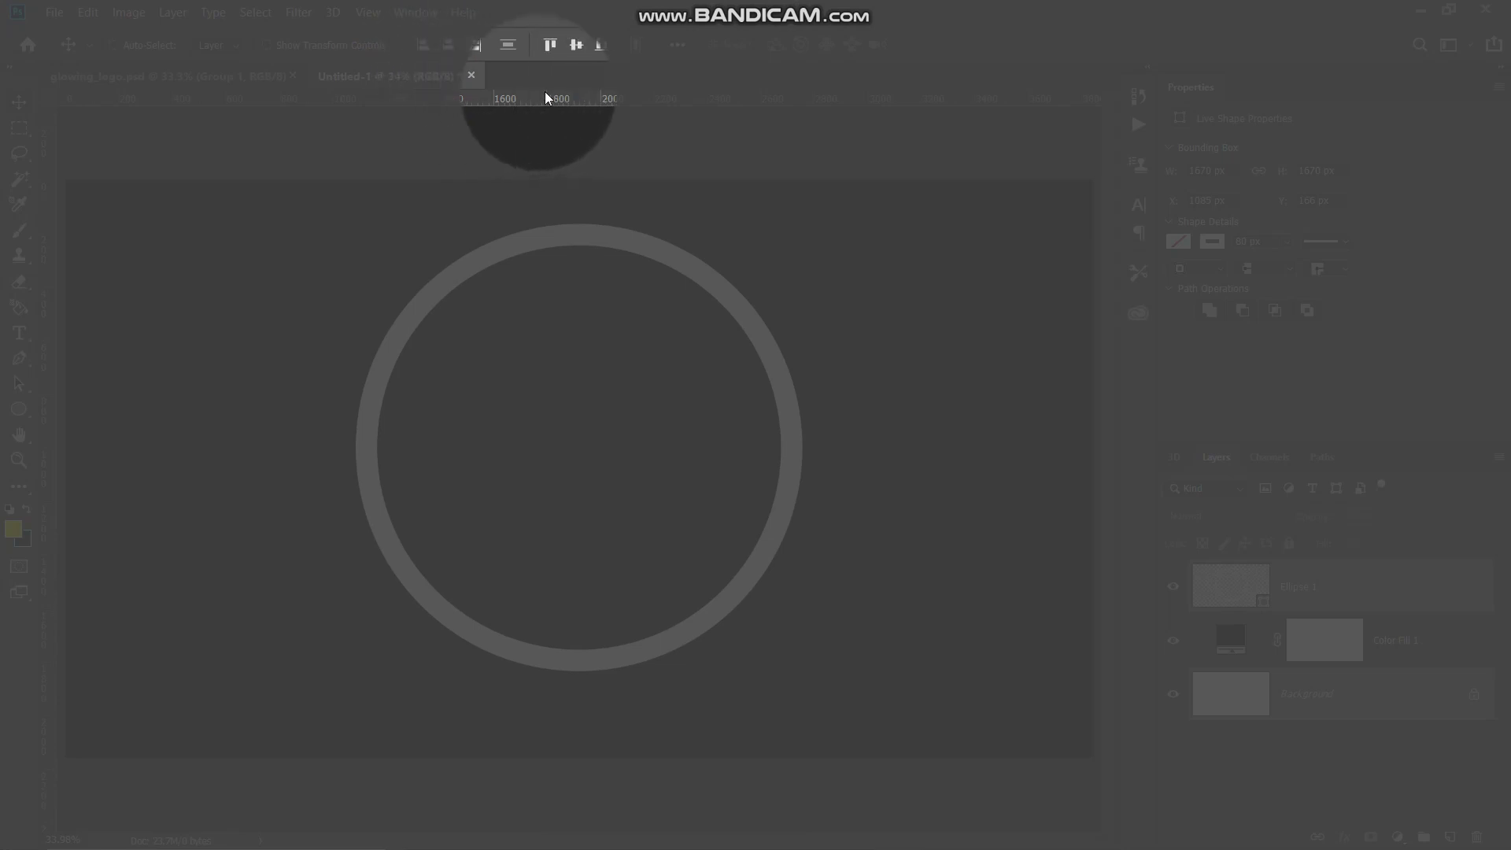
left_click(579, 47)
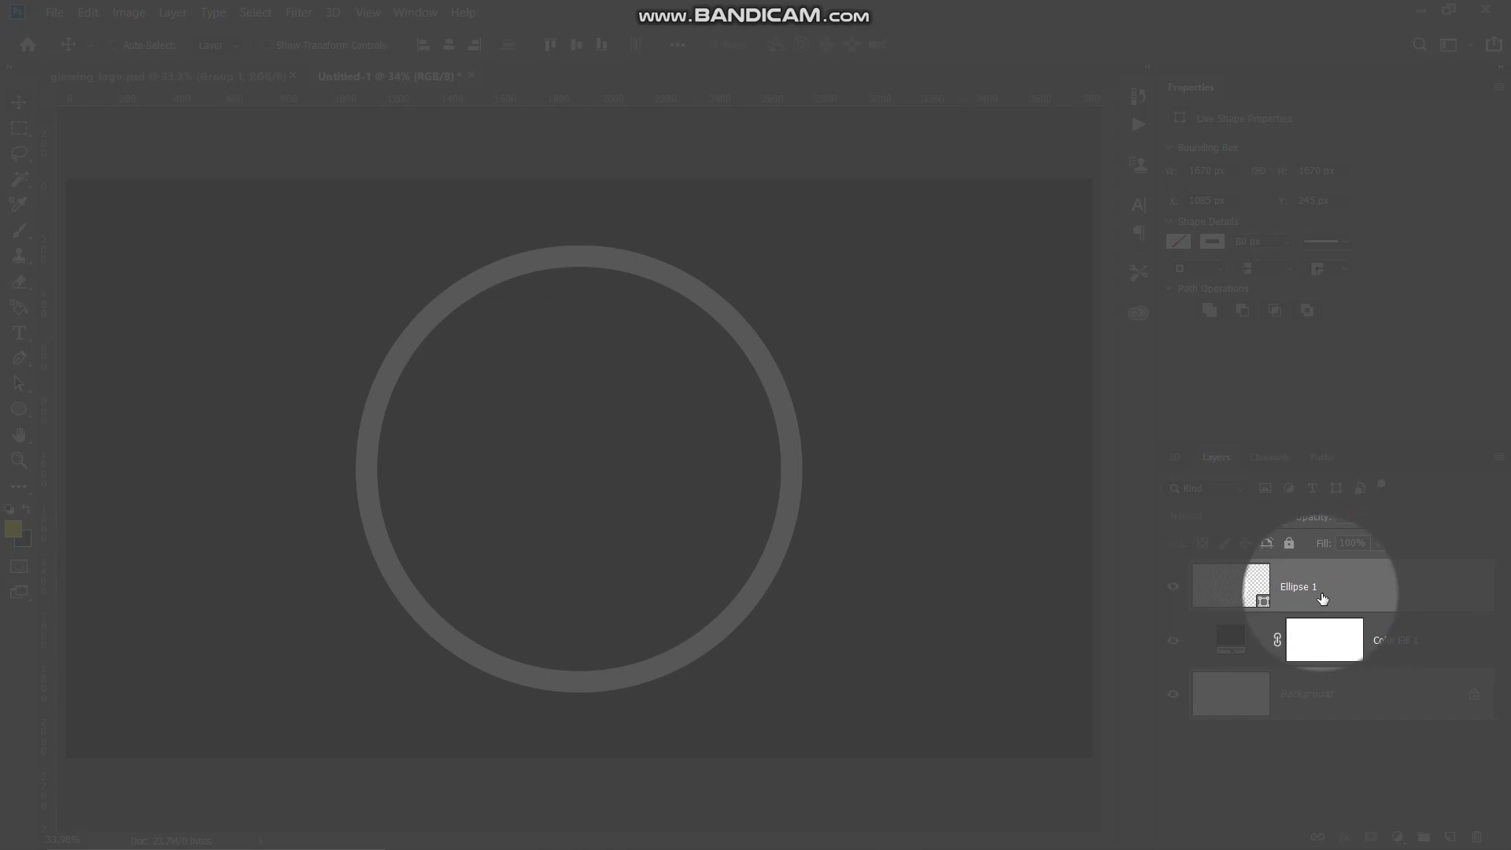
Step: Rasterize the Ellipse 1 shape layer on its own
left_click(1332, 591)
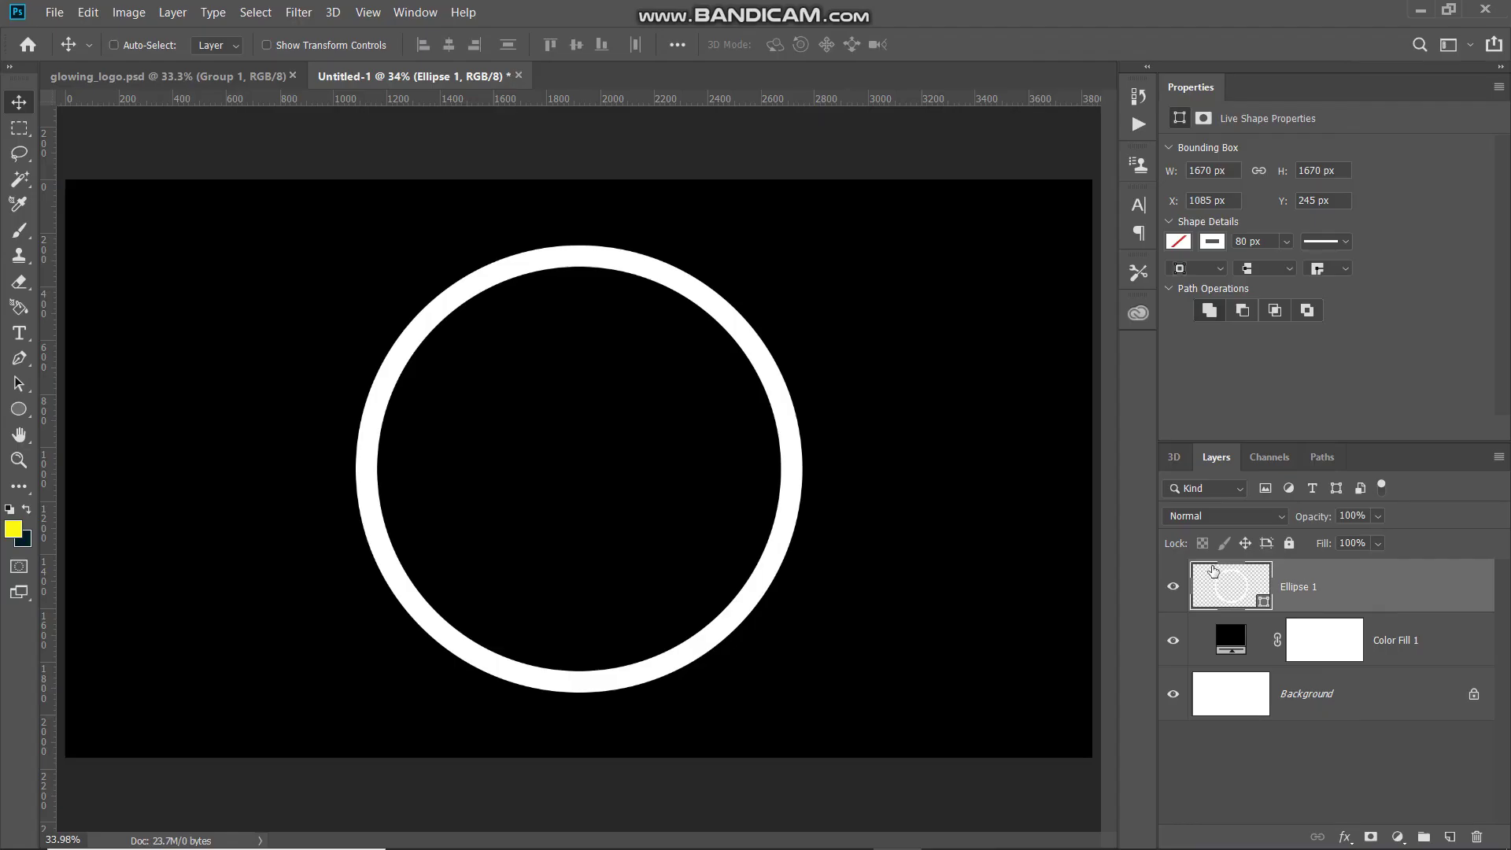
right_click(1354, 588)
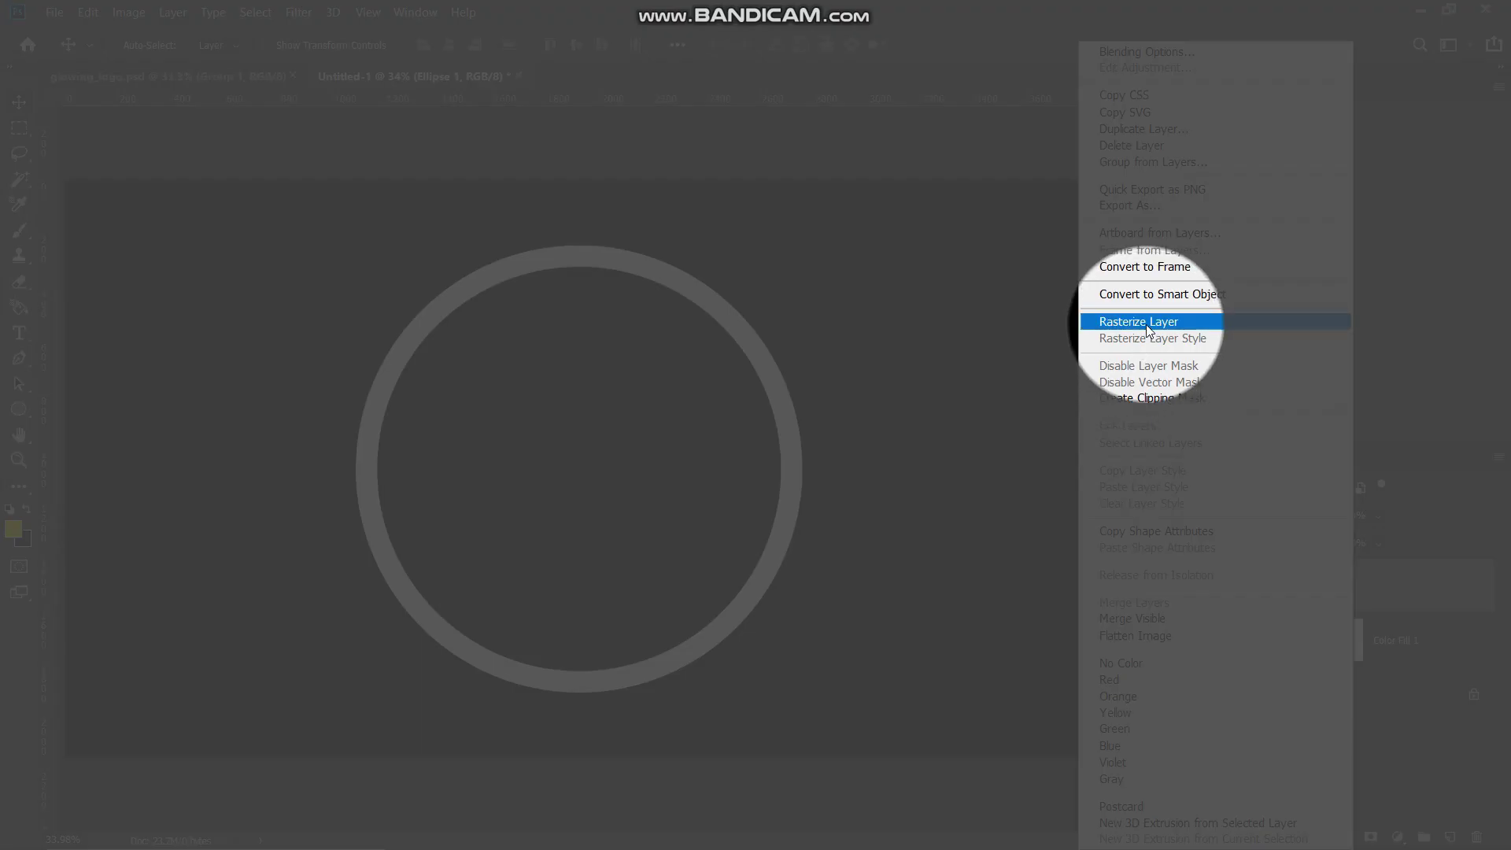
left_click(1146, 323)
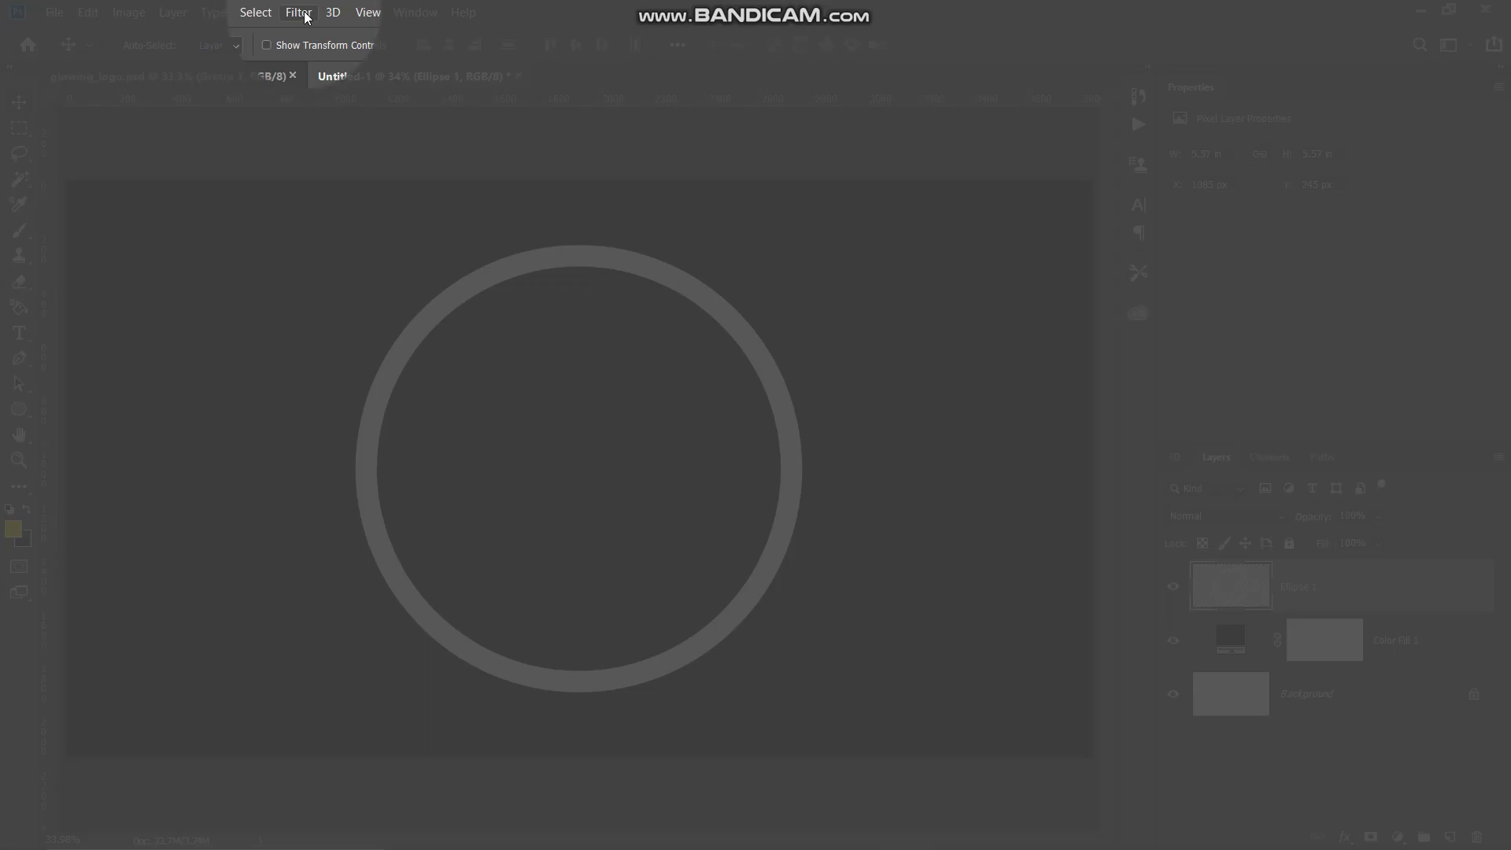
Step: Apply the Maximum filter to the Ellipse 1 ring with a radius of 28 pixels and Squareness preserved, comparing the preview
left_click(299, 13)
mouse_move(339, 385)
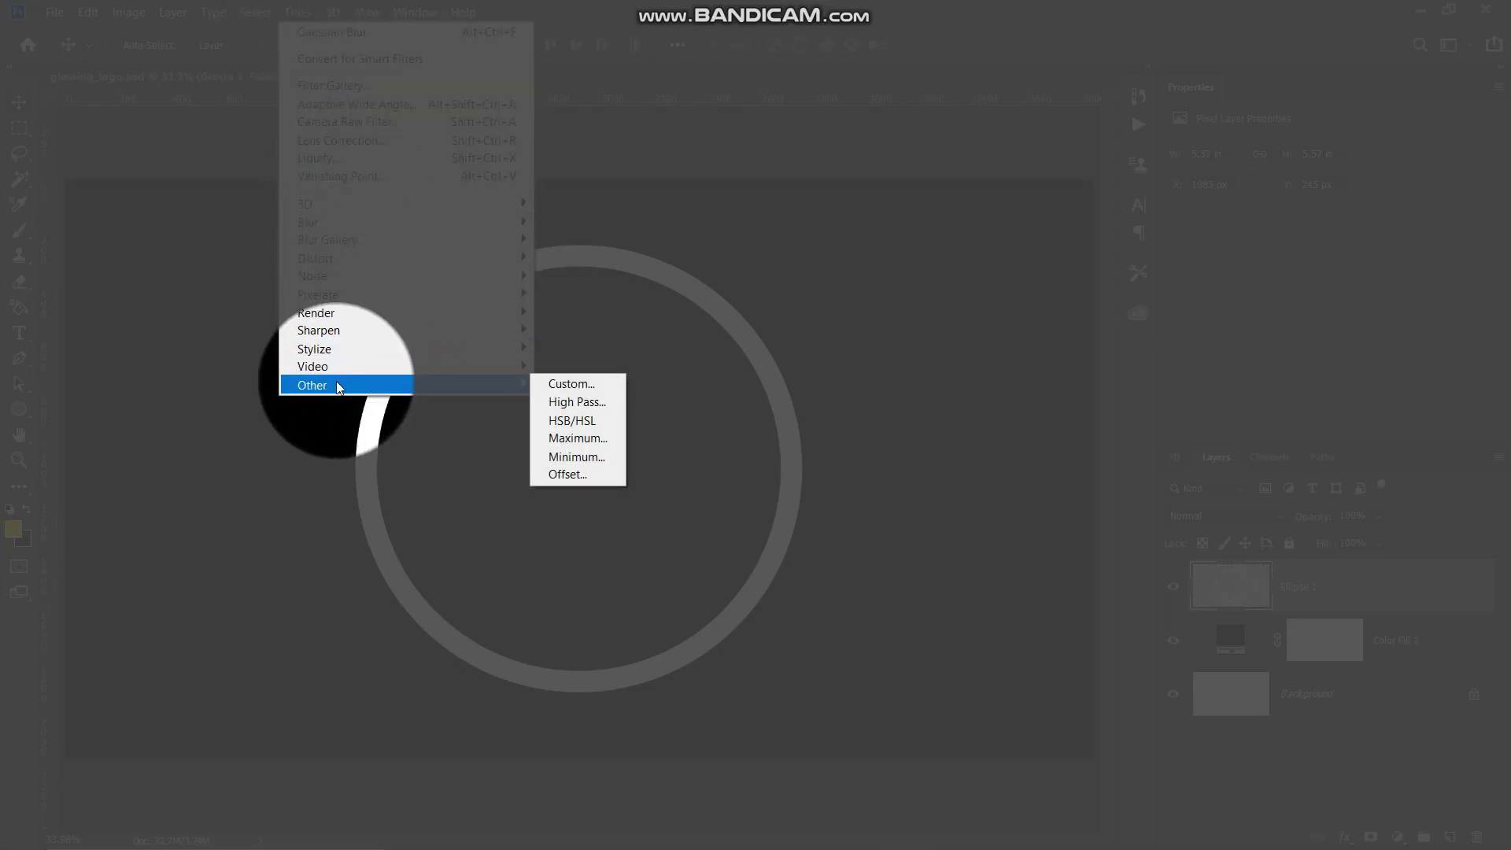
left_click(578, 438)
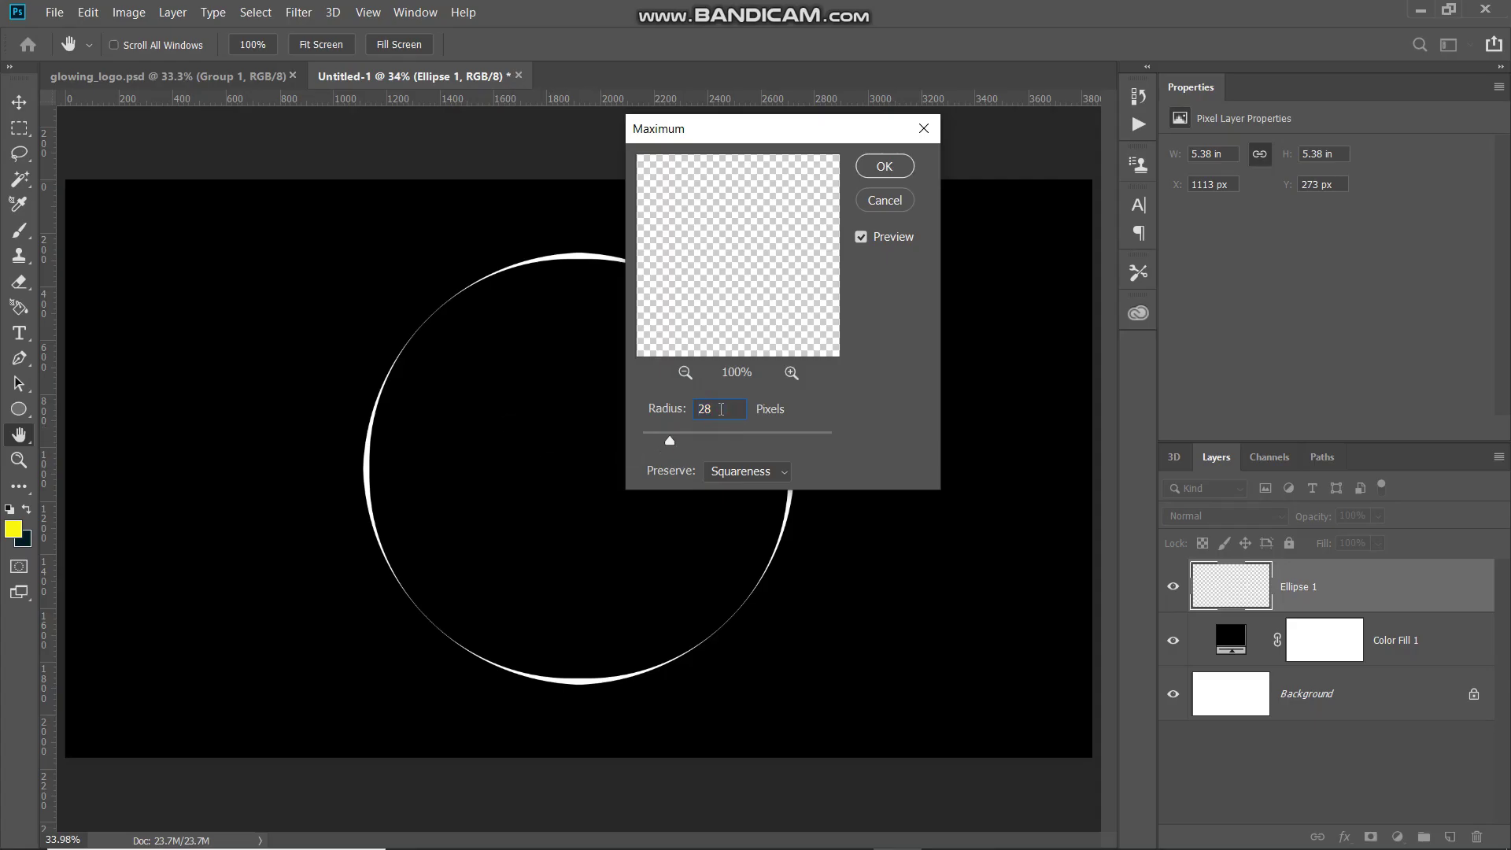
left_click(735, 472)
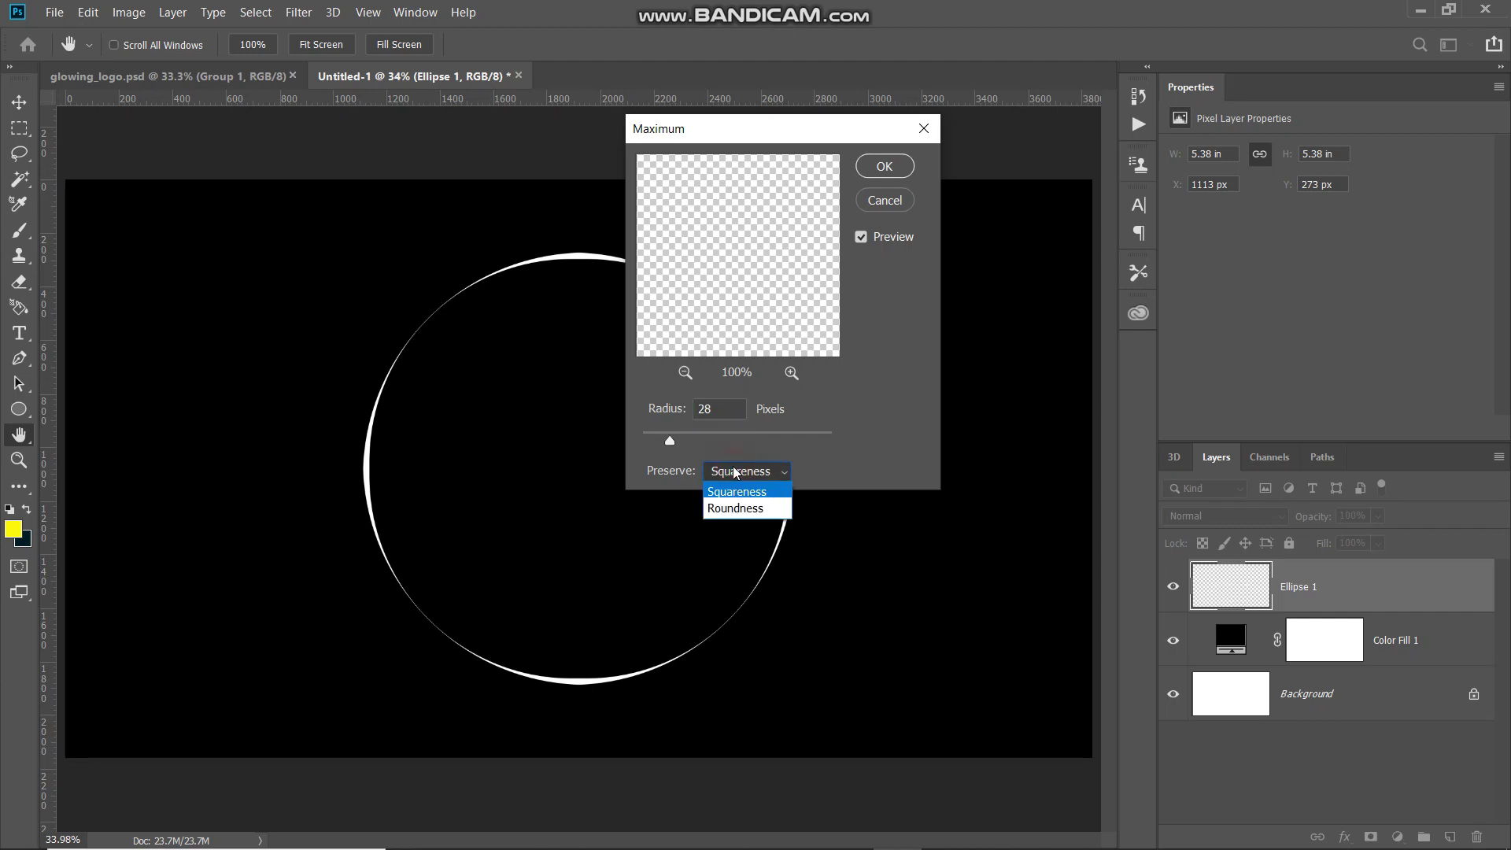
left_click(732, 493)
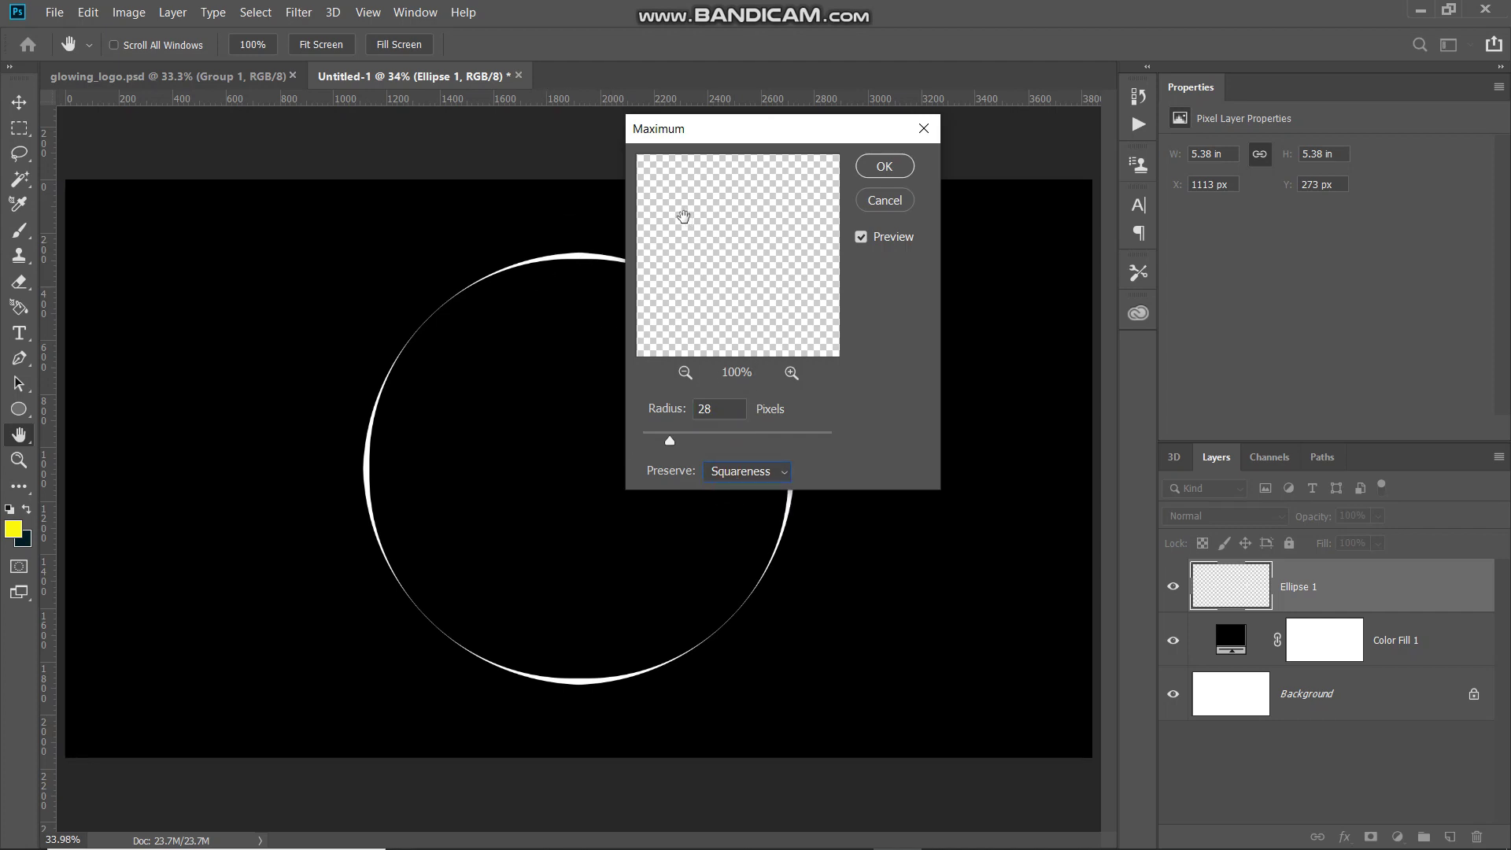
left_click_drag(714, 128, 886, 148)
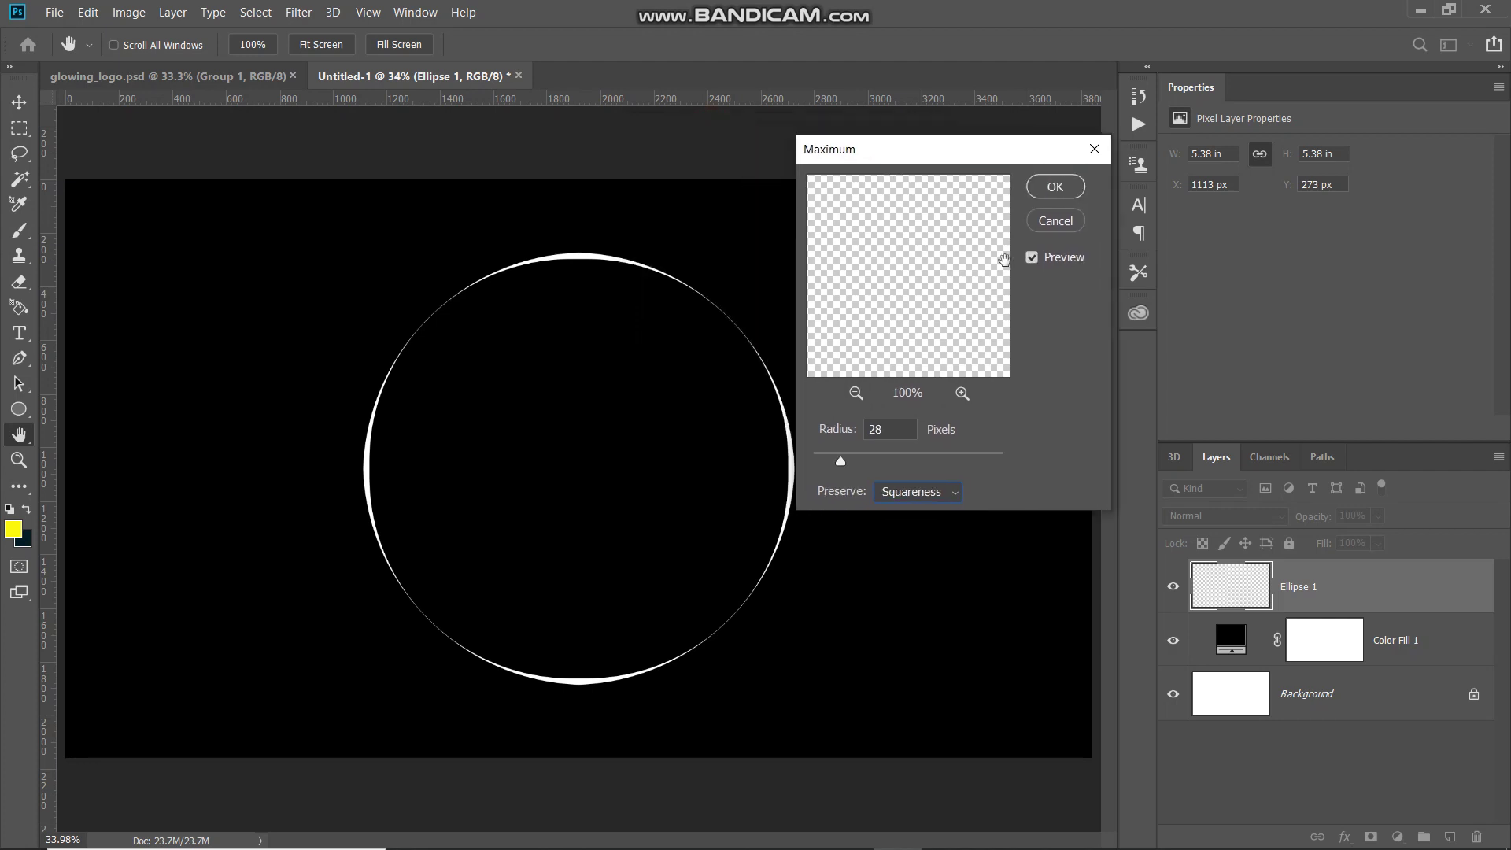
left_click(1031, 260)
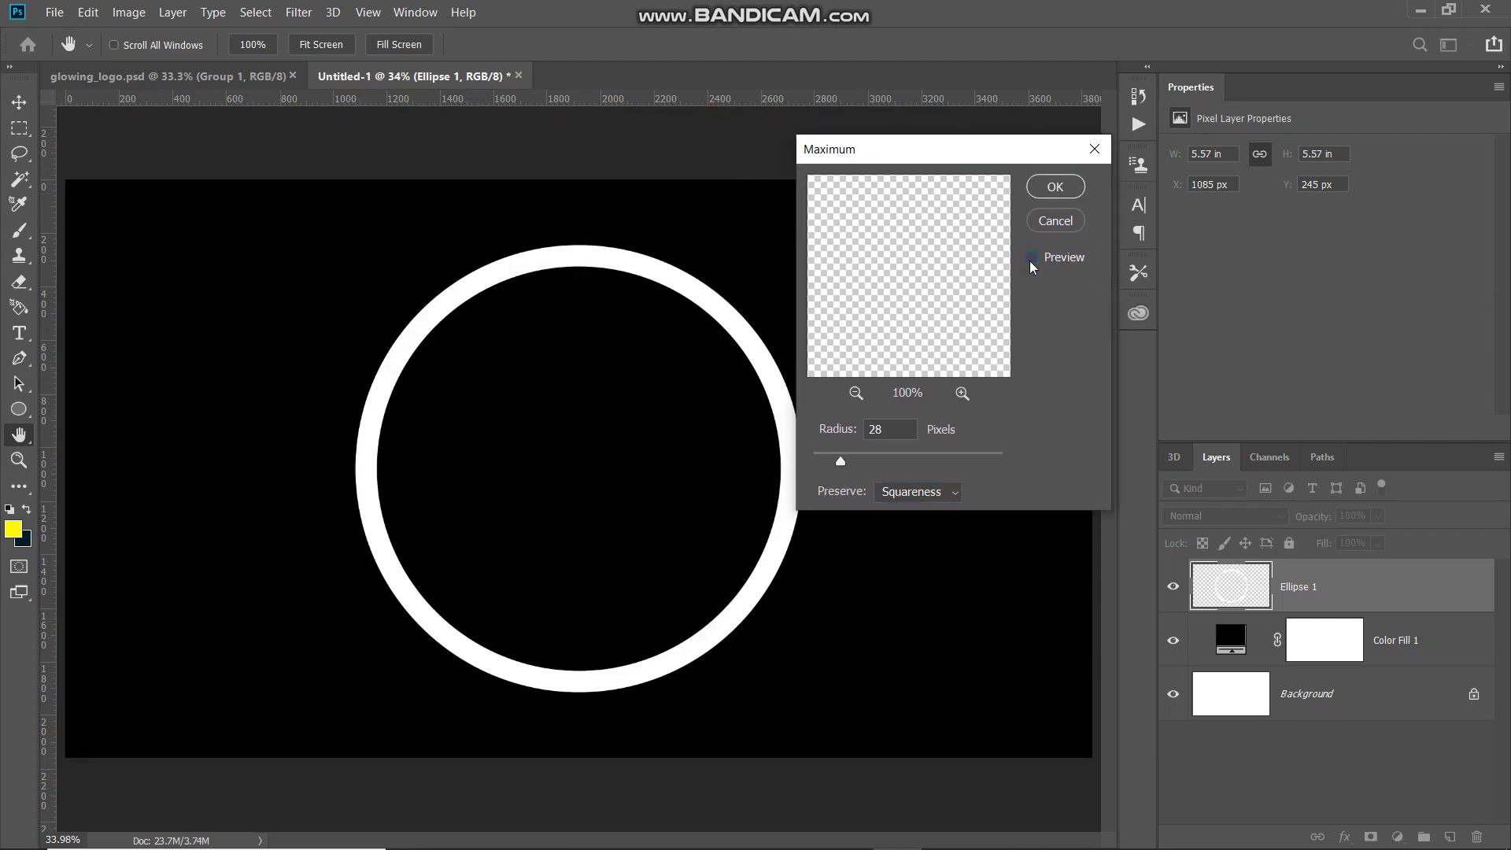
left_click(1031, 260)
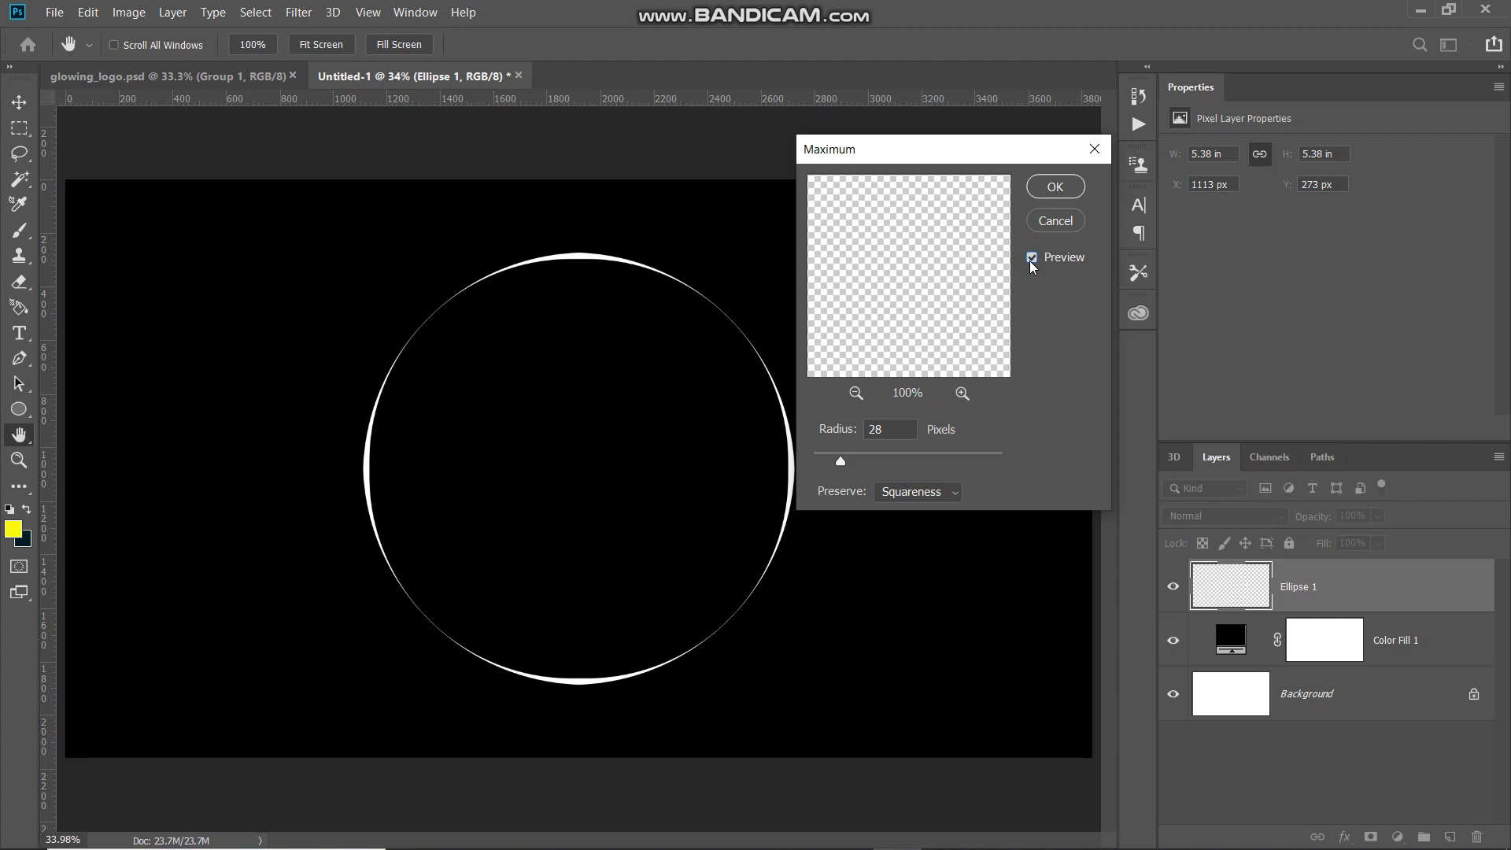
left_click(1051, 189)
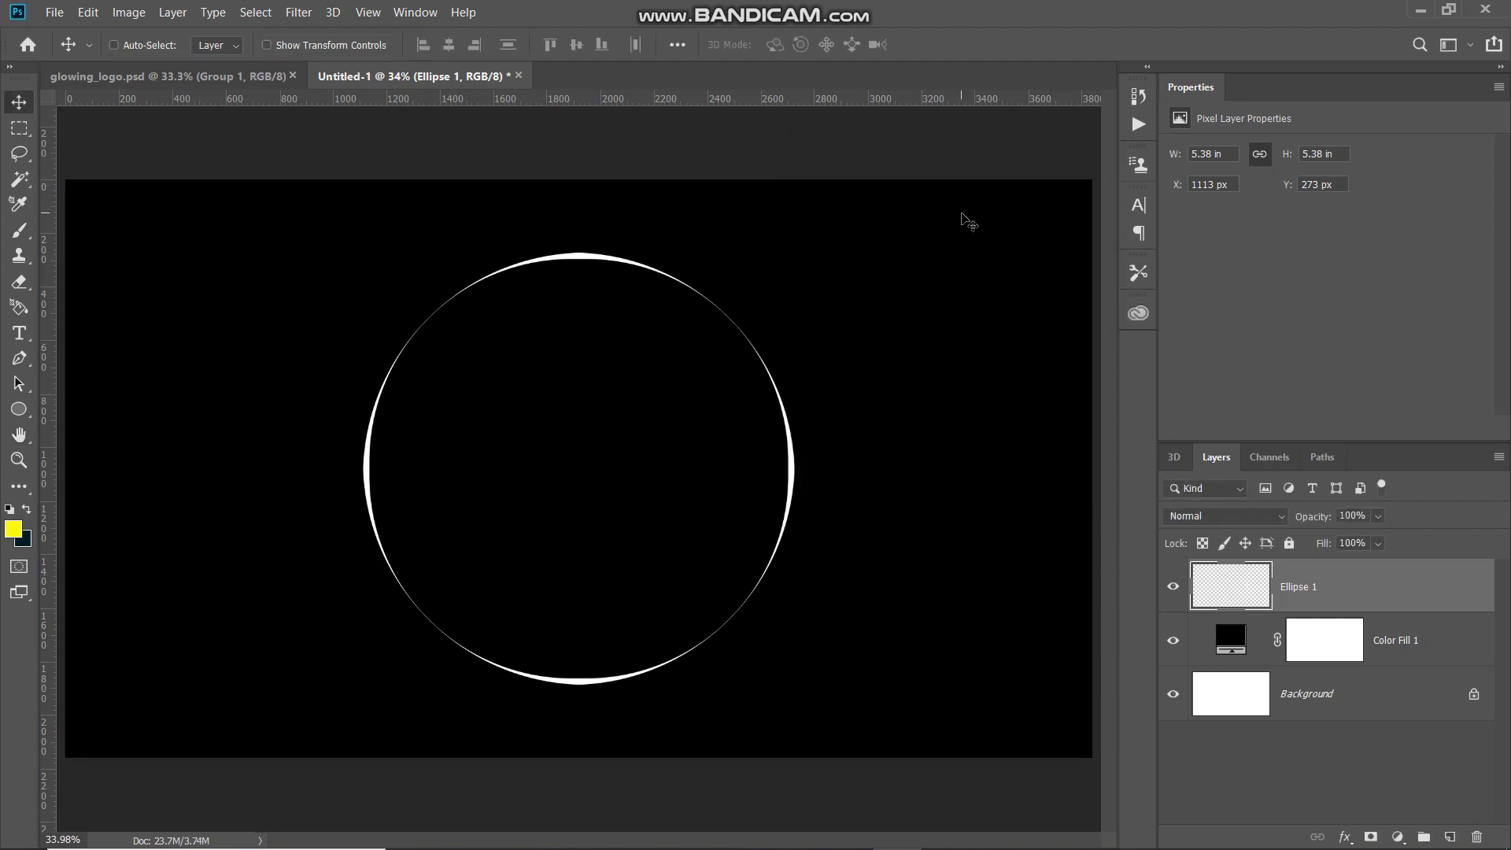
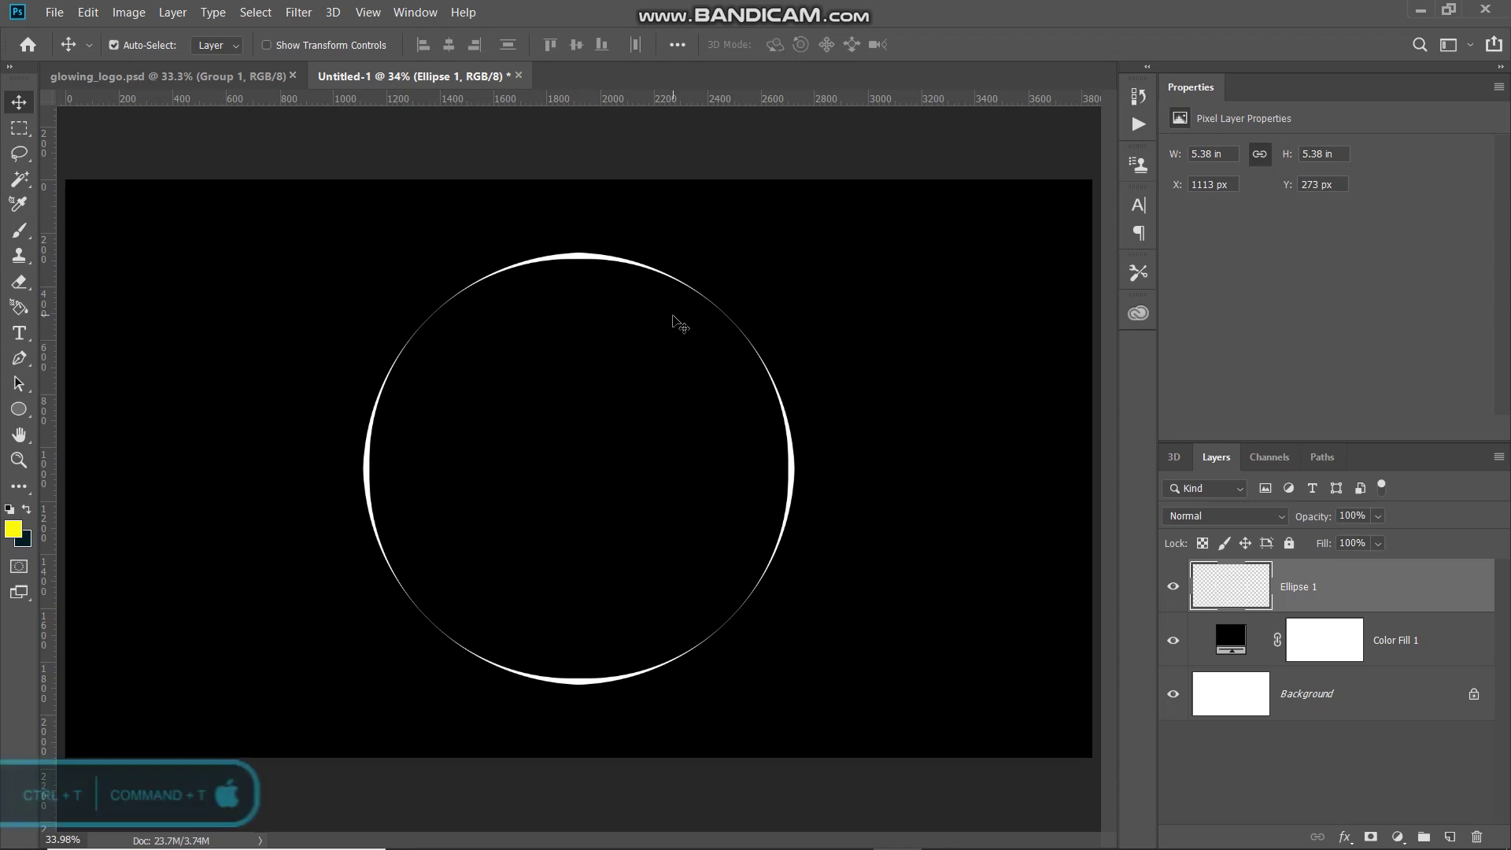
Step: Rotate the thinned ring about 30° clockwise with Free Transform
key("ctrl")
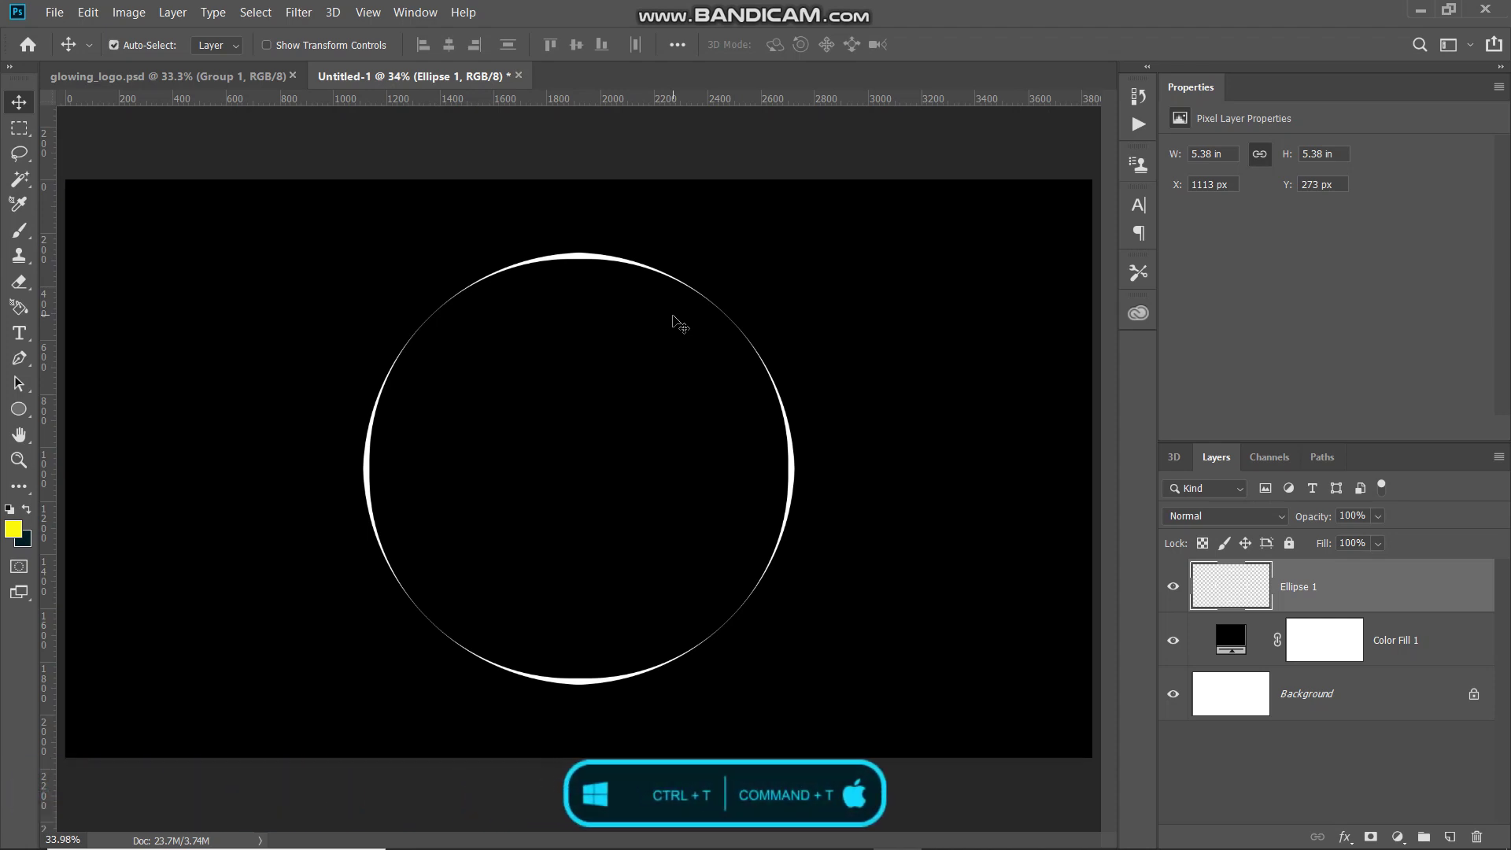
key("ctrl+t")
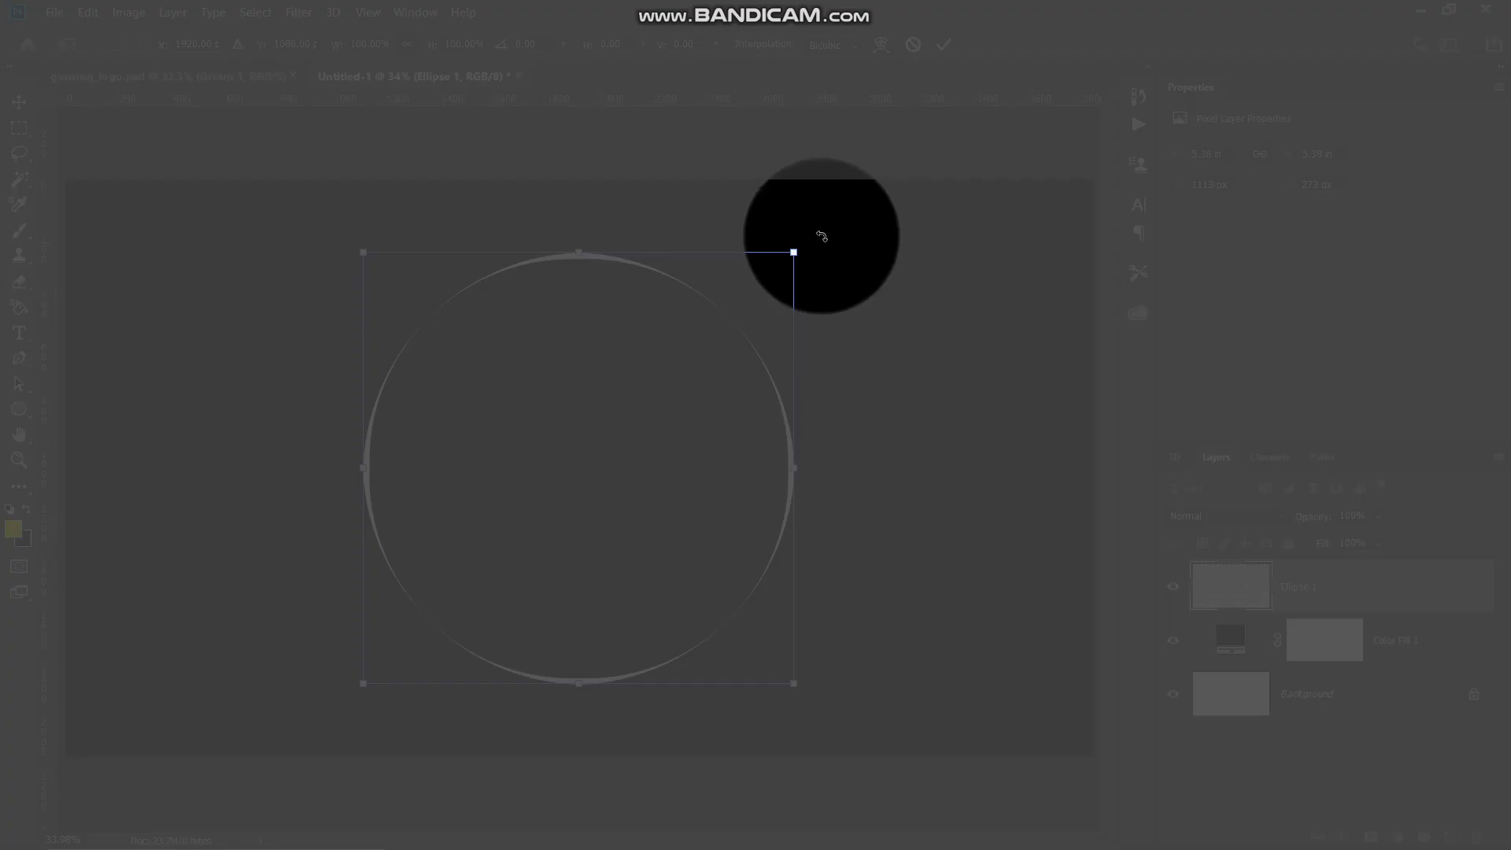
left_click_drag(821, 236, 910, 388)
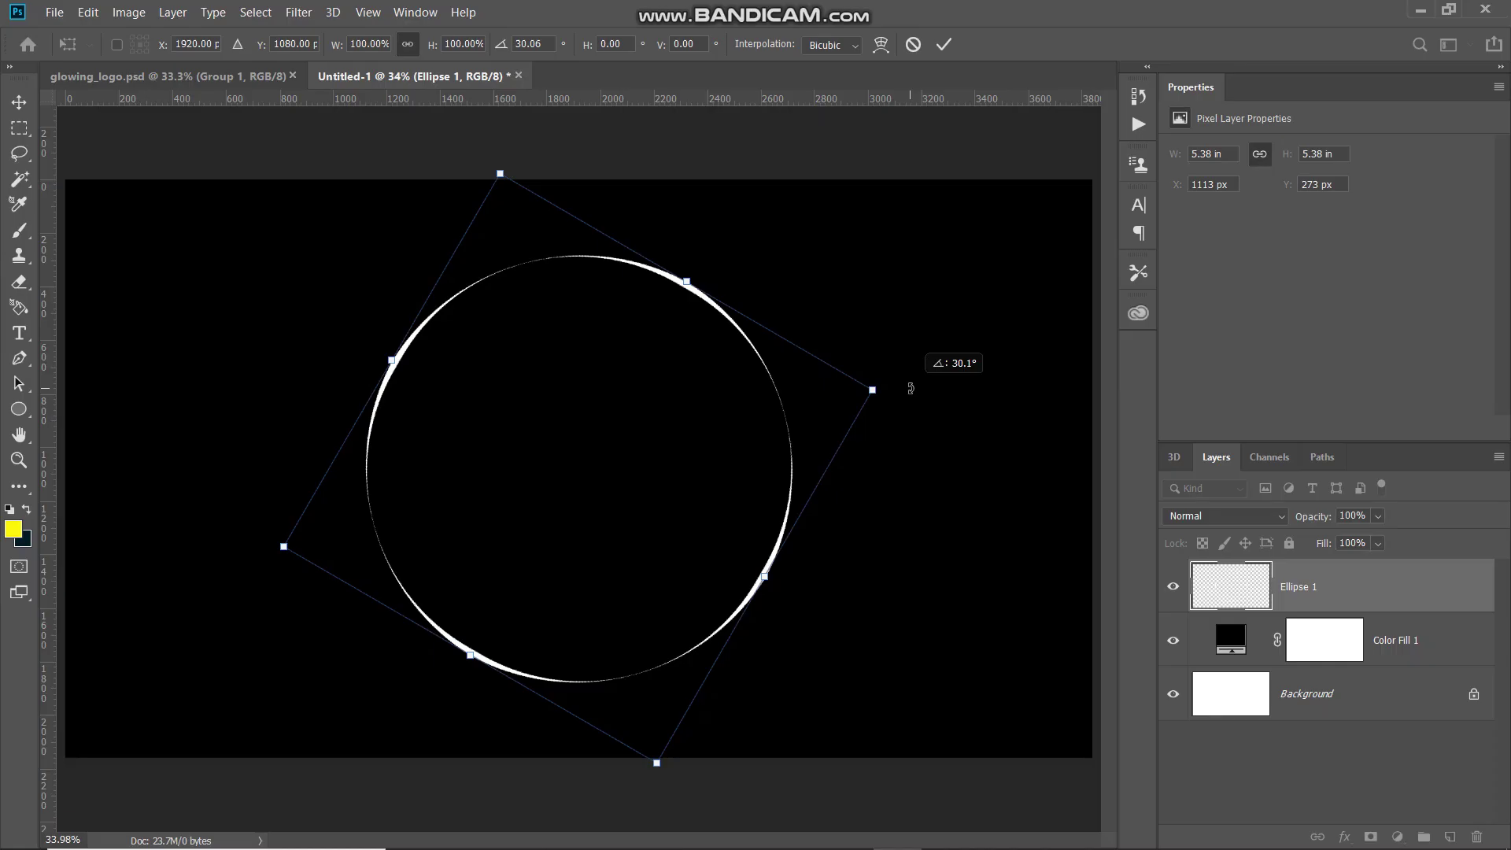
left_click_drag(910, 388, 911, 388)
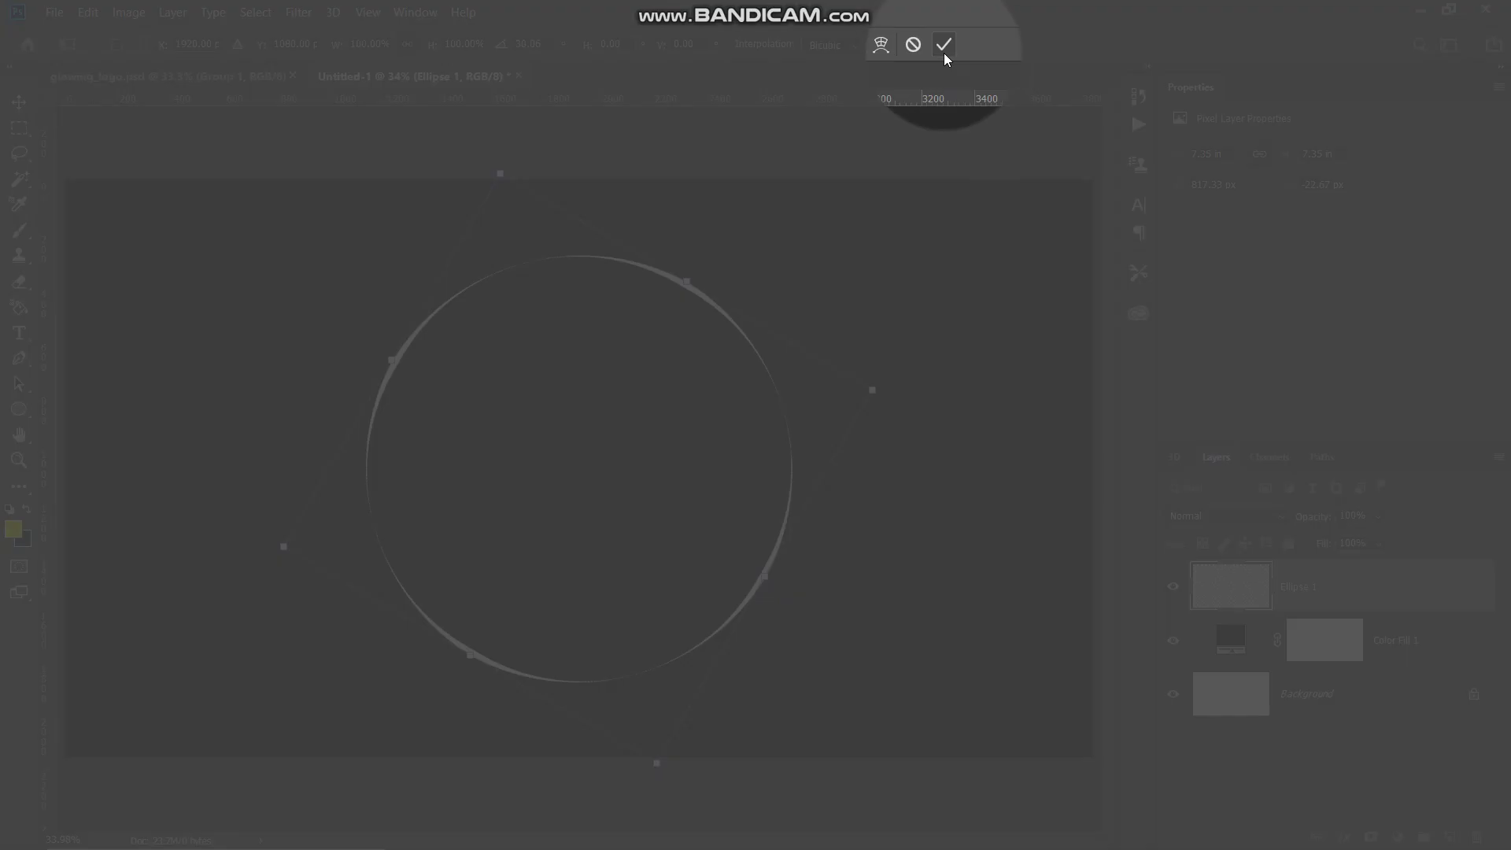
left_click(943, 54)
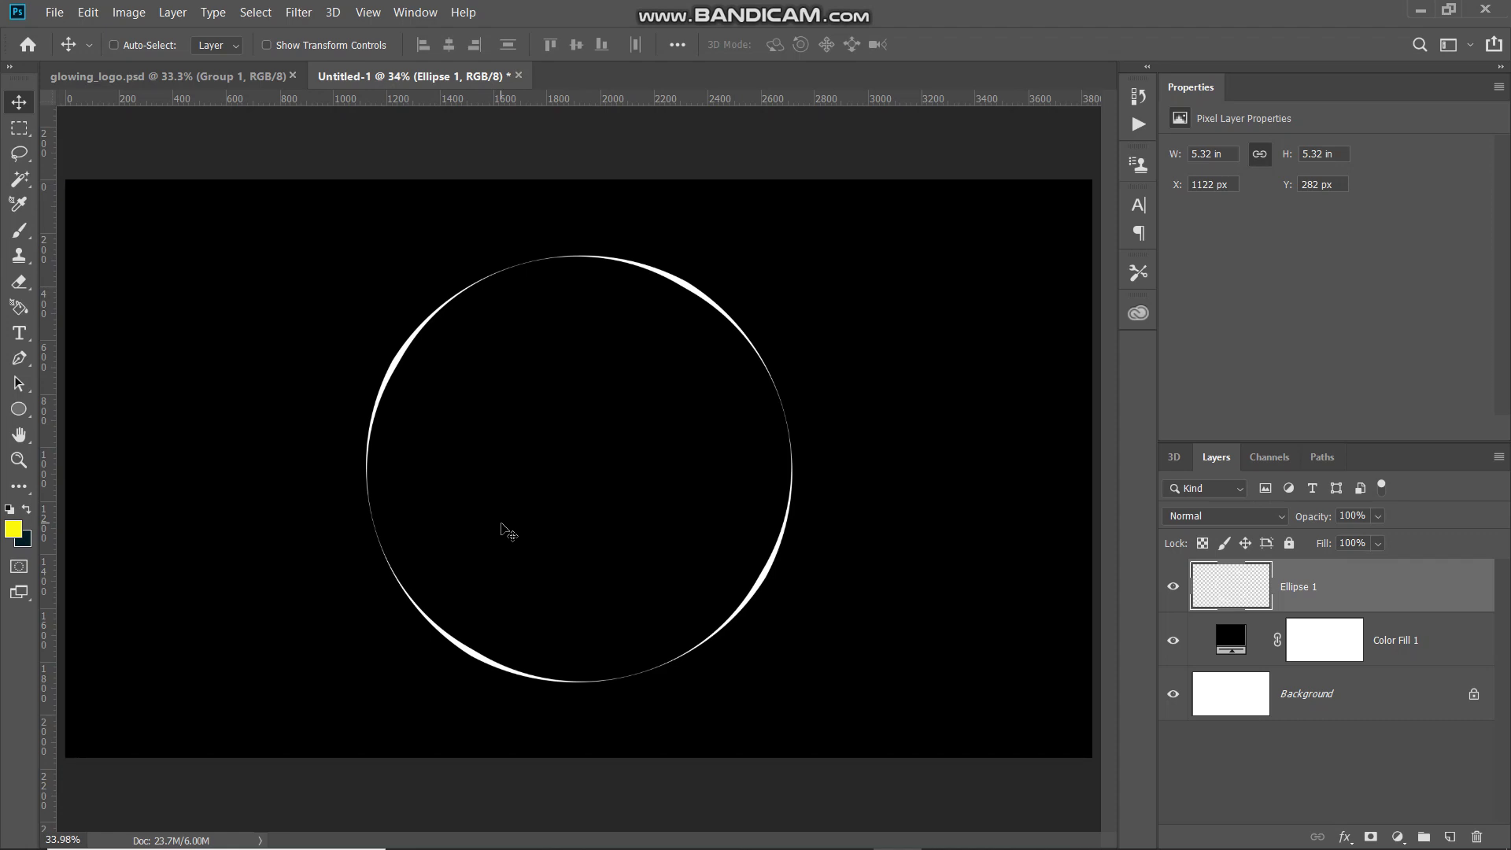
Step: Set up the Horizontal Type tool with the BatmanForeverAlternate font at 200 pt and the yellow foreground color fff600
left_click(22, 333)
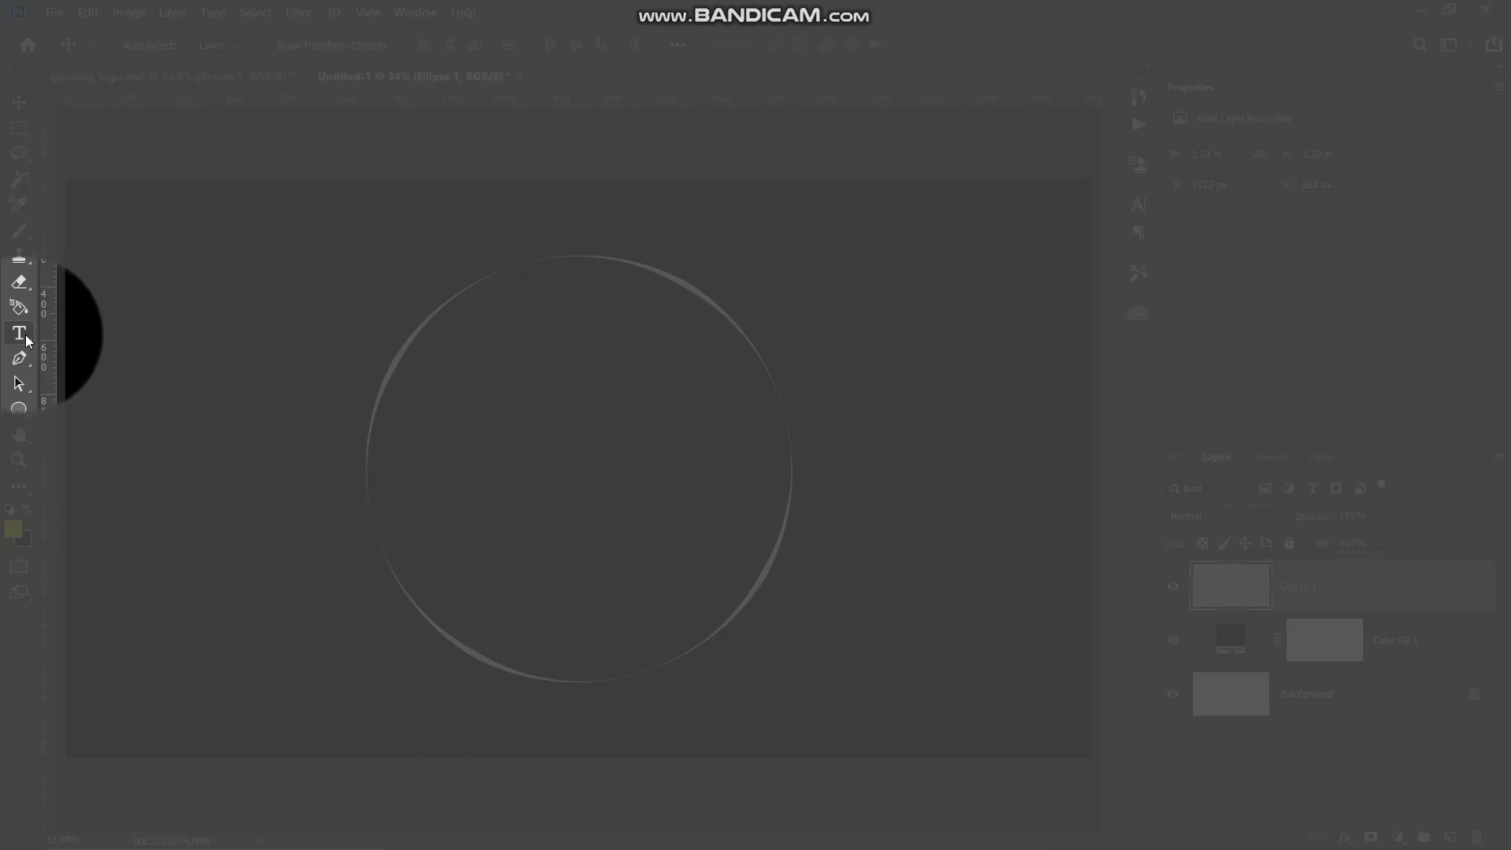
left_click(118, 330)
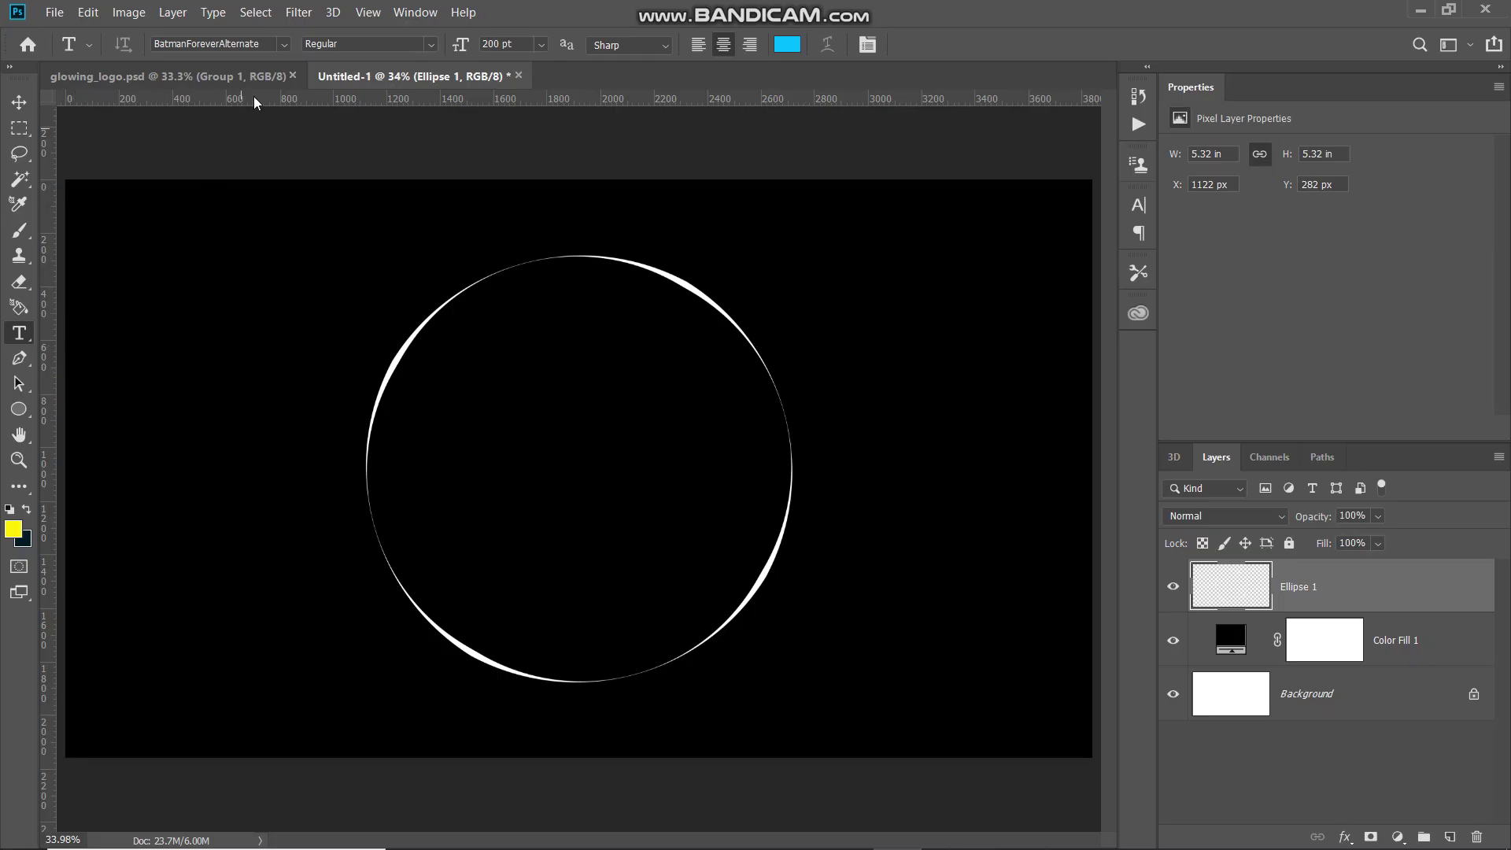
left_click(284, 44)
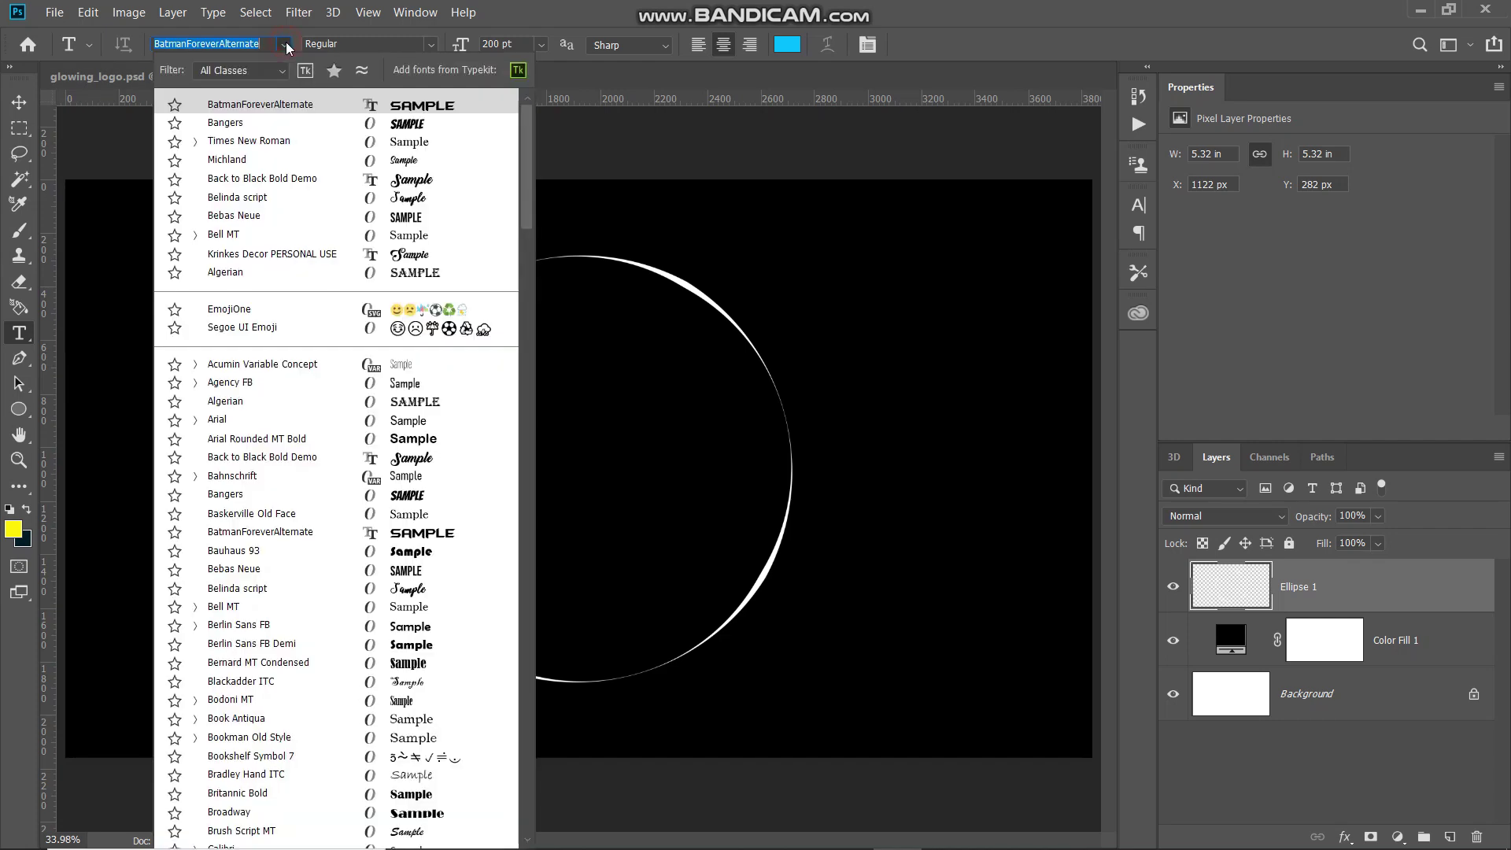
left_click(253, 109)
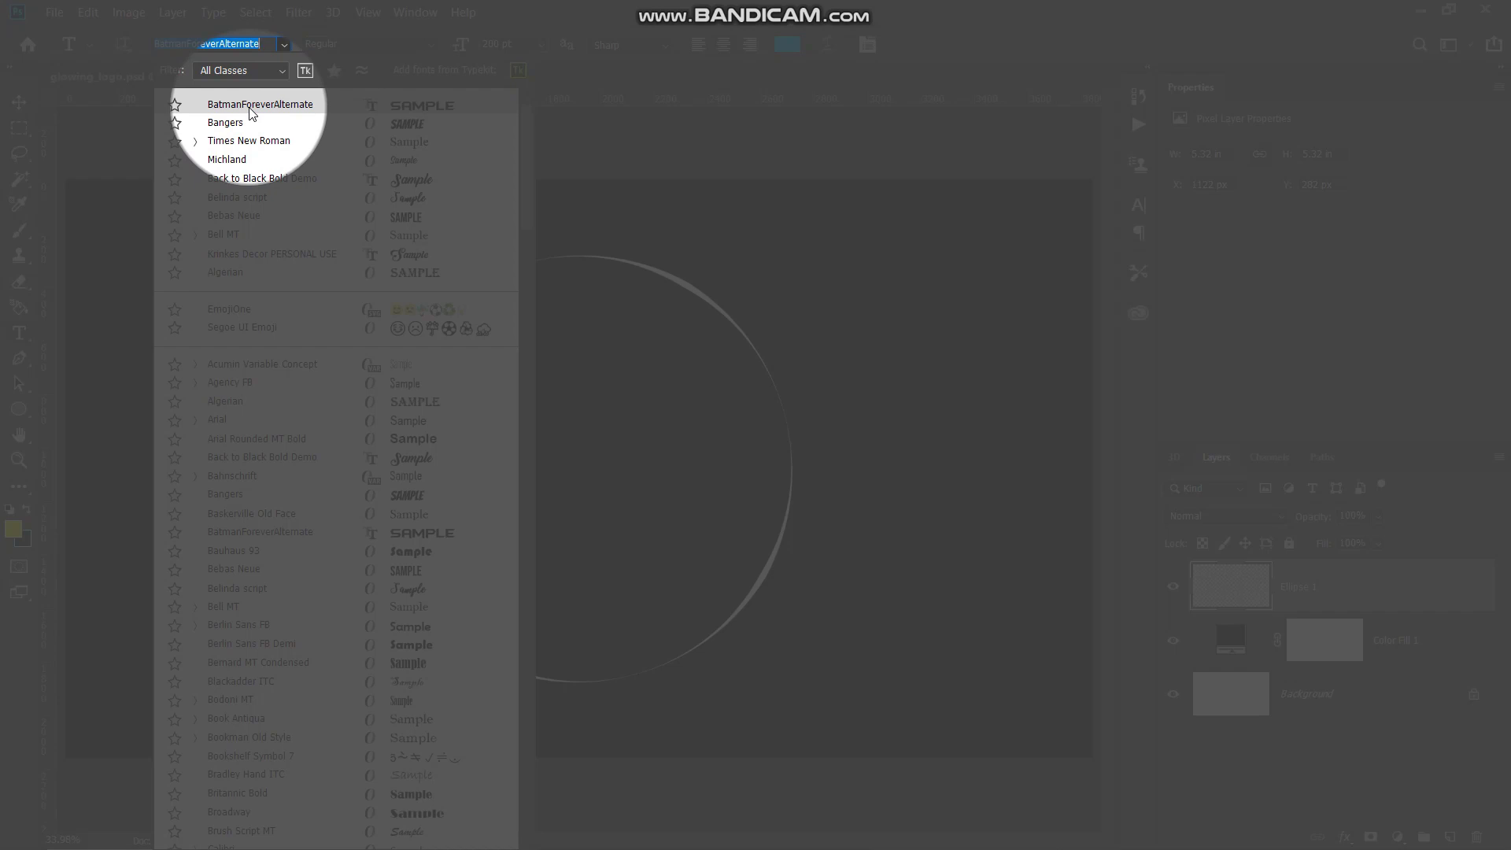
left_click(253, 113)
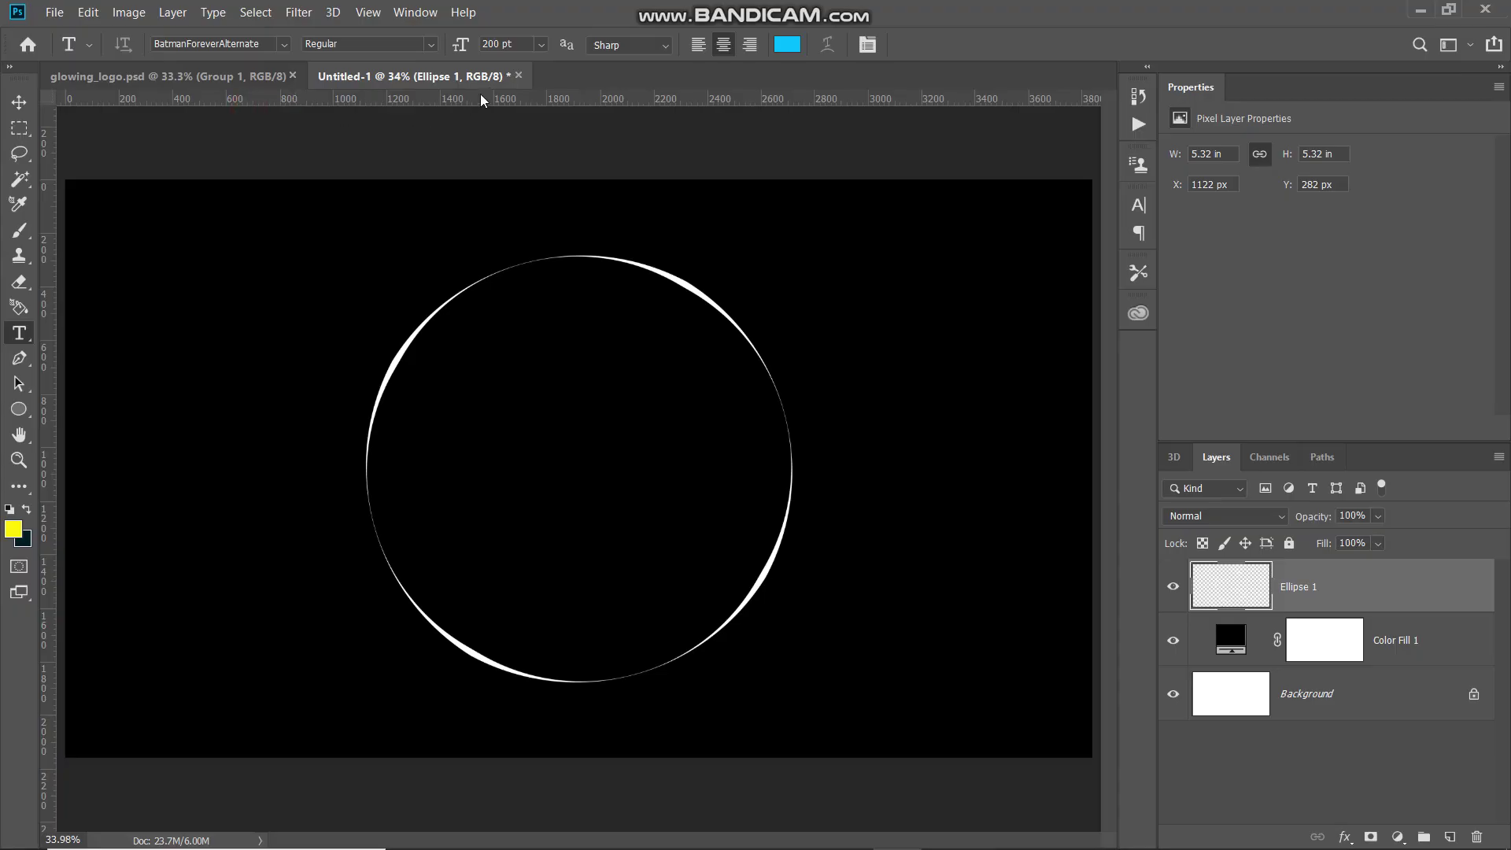
left_click(518, 44)
left_click(14, 530)
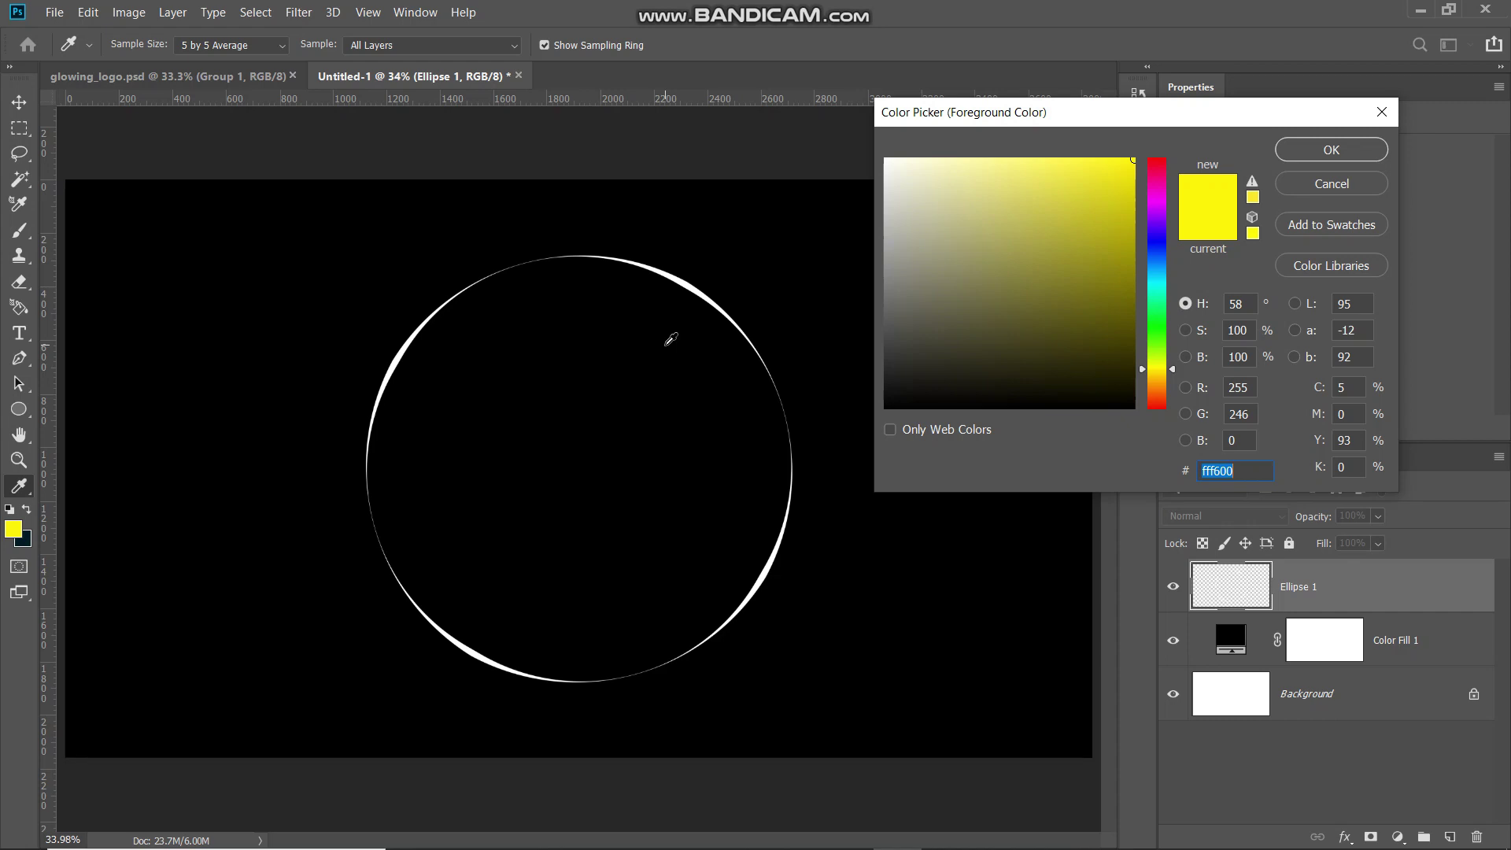
left_click(1328, 149)
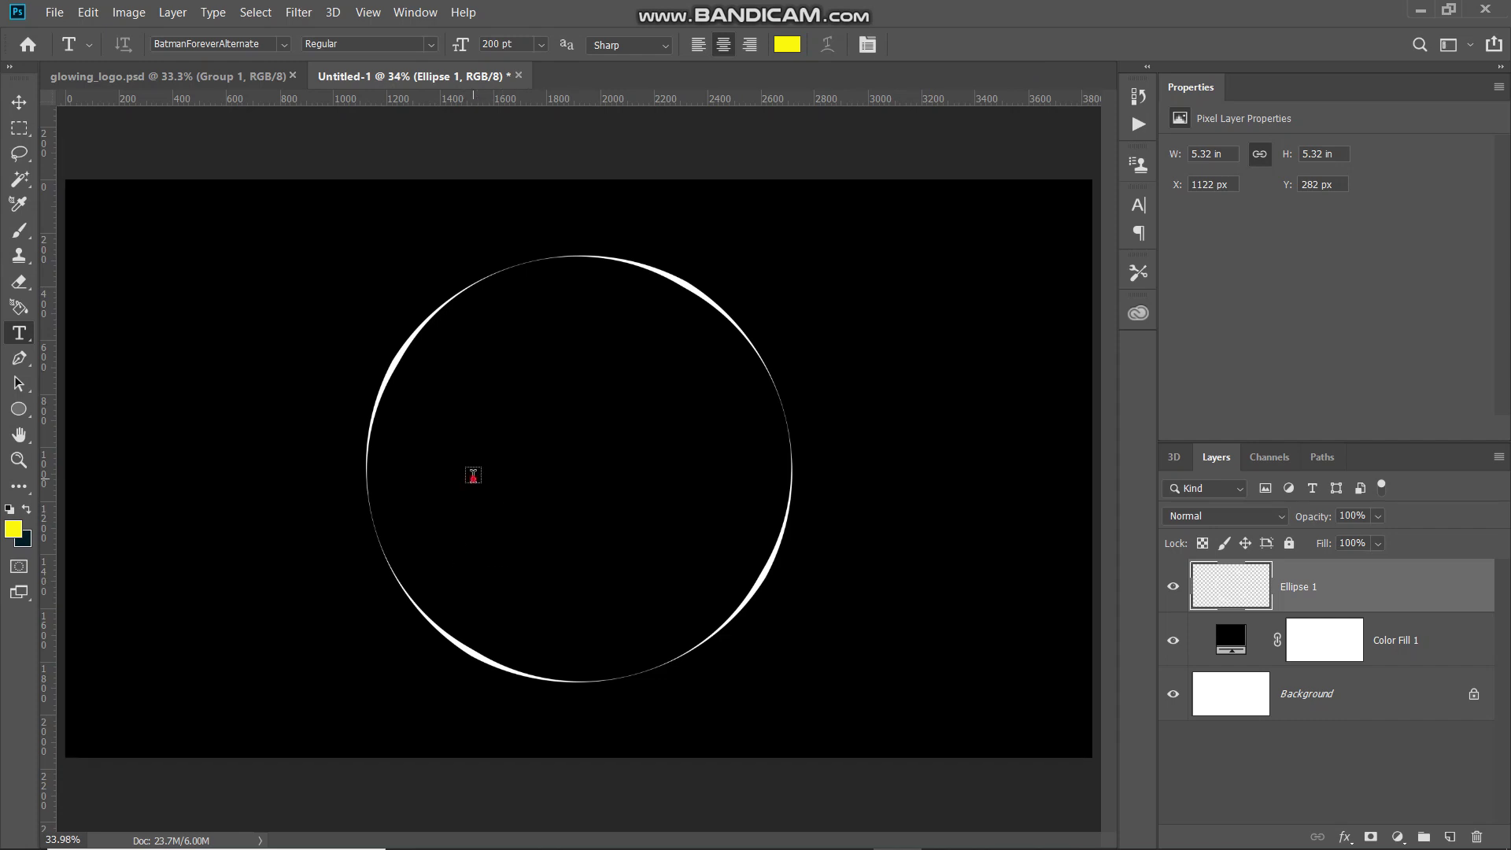
Step: Add the text DS over the ring and commit it
left_click(473, 475)
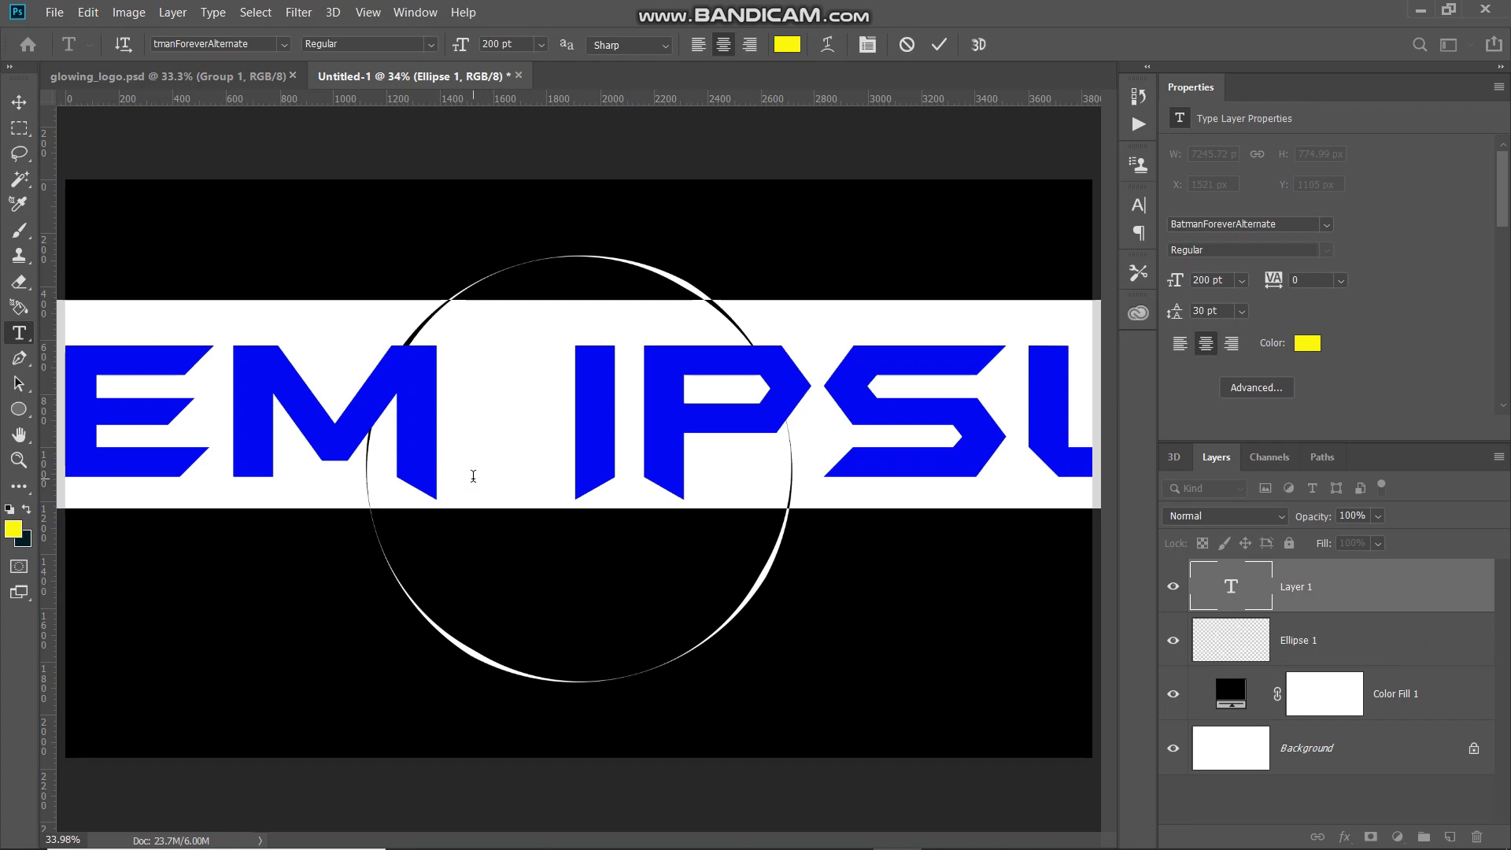
key("BackSpace")
type("DS")
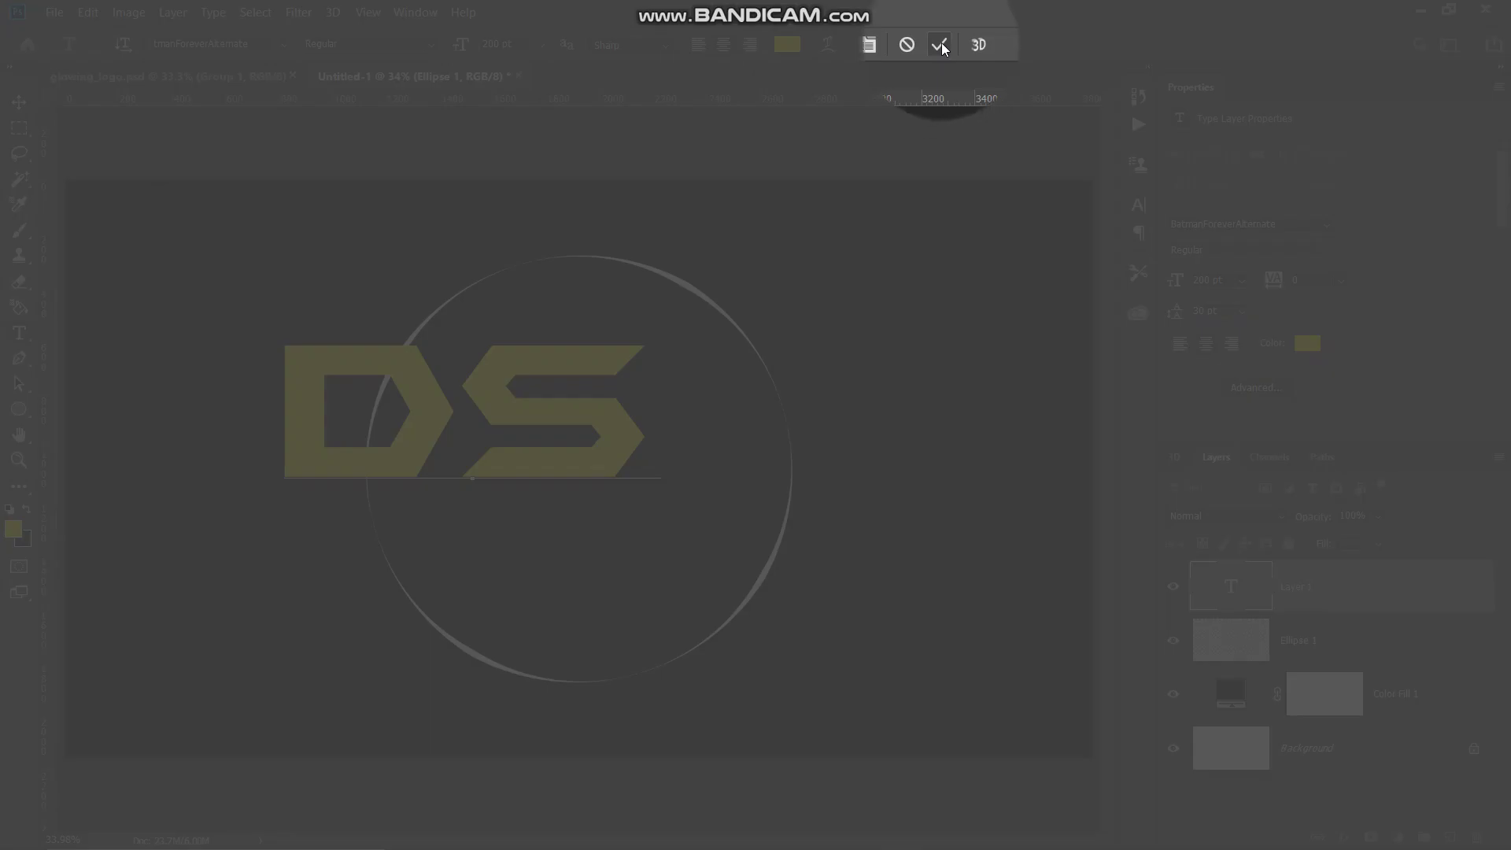
left_click(940, 45)
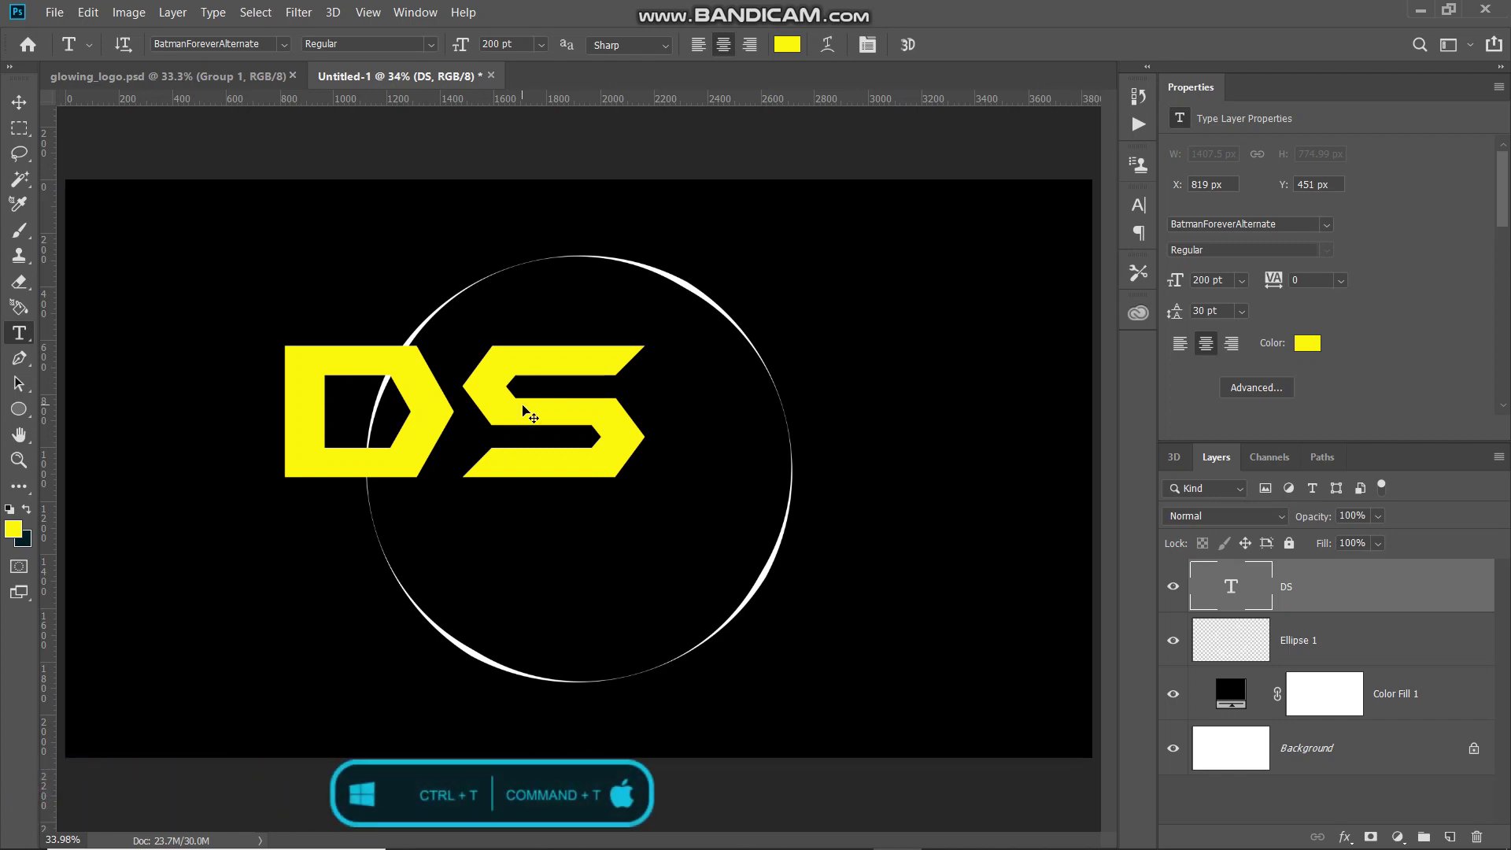
Step: Free-transform the DS text, stretching its height to about 159% and narrowing its width slightly
key("ctrl+t")
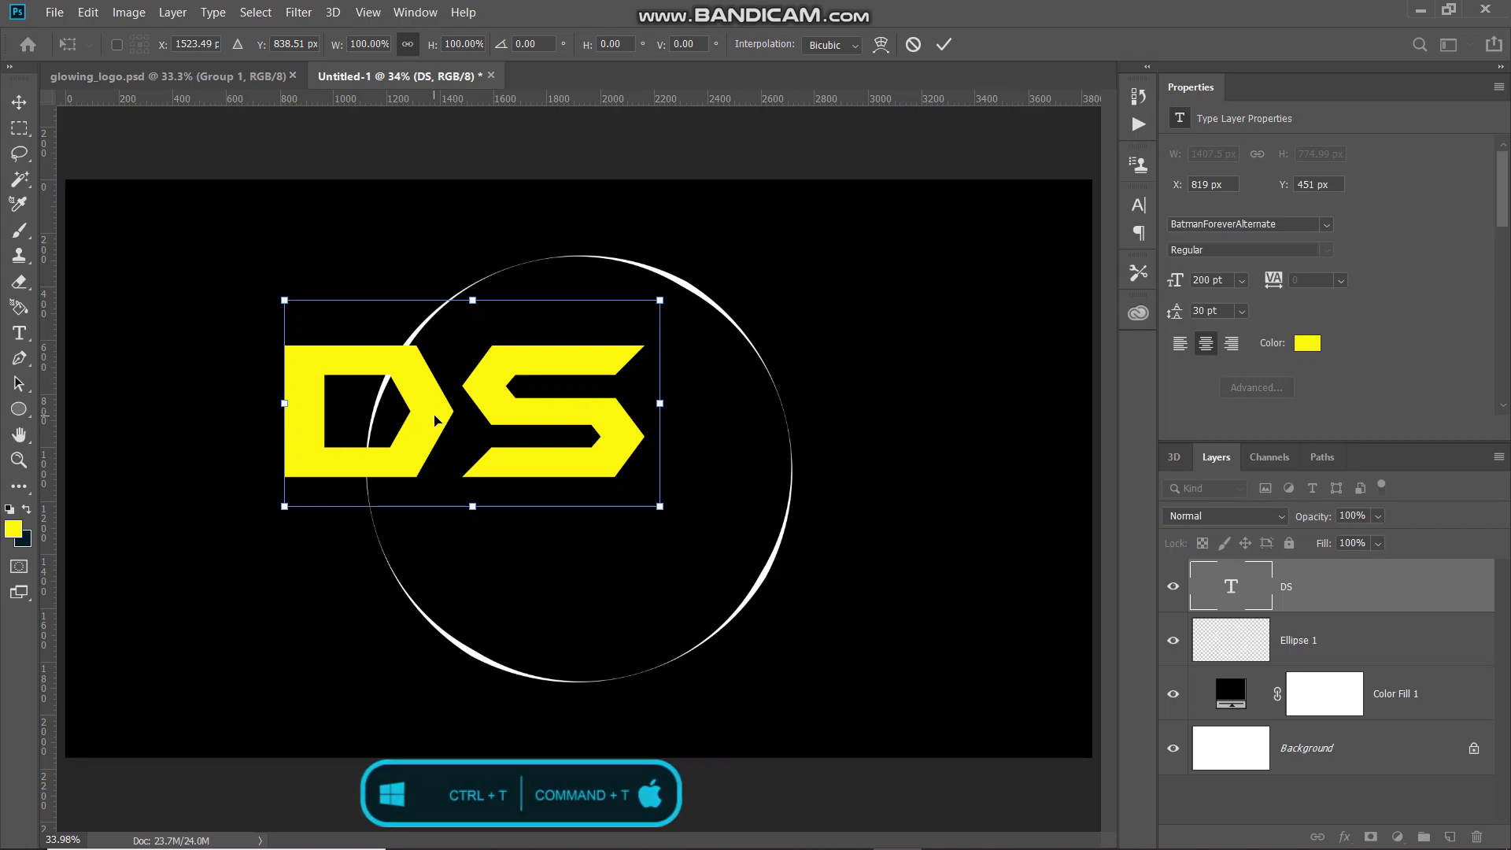
left_click(472, 506)
left_click_drag(472, 506, 465, 628)
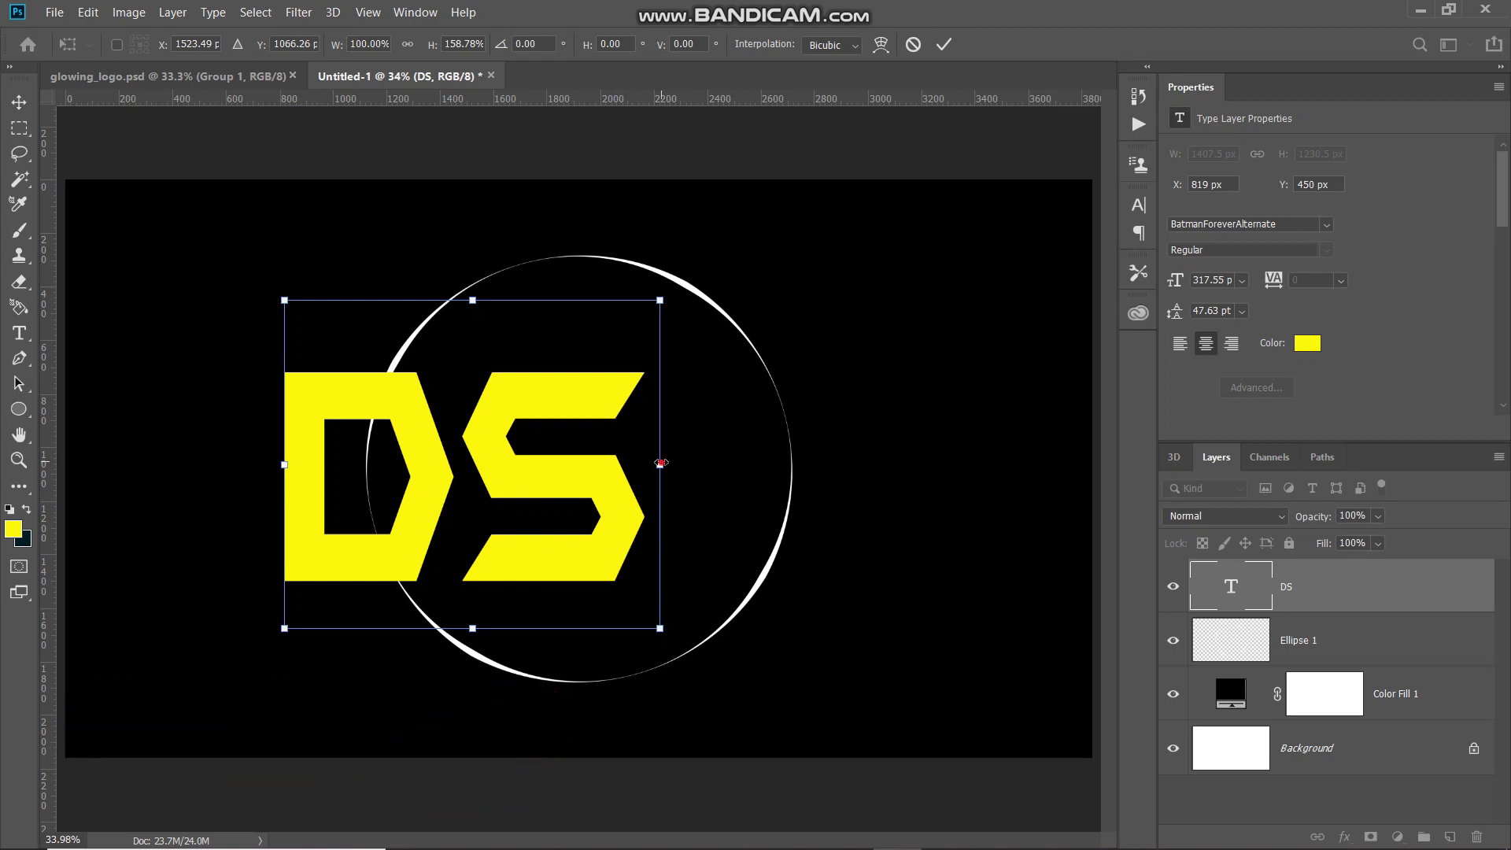
left_click_drag(660, 464, 638, 465)
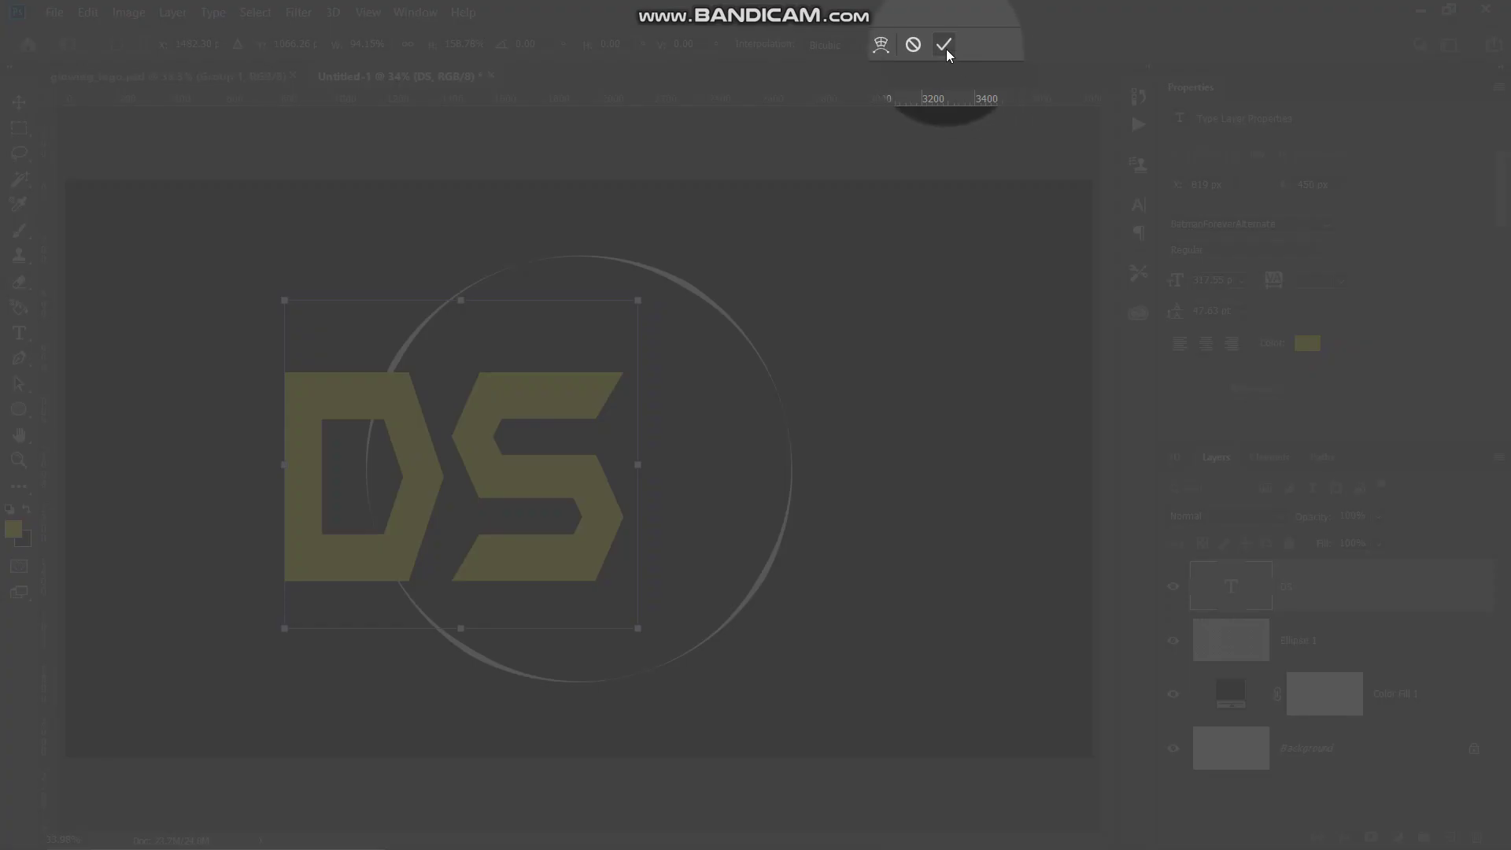
left_click(947, 50)
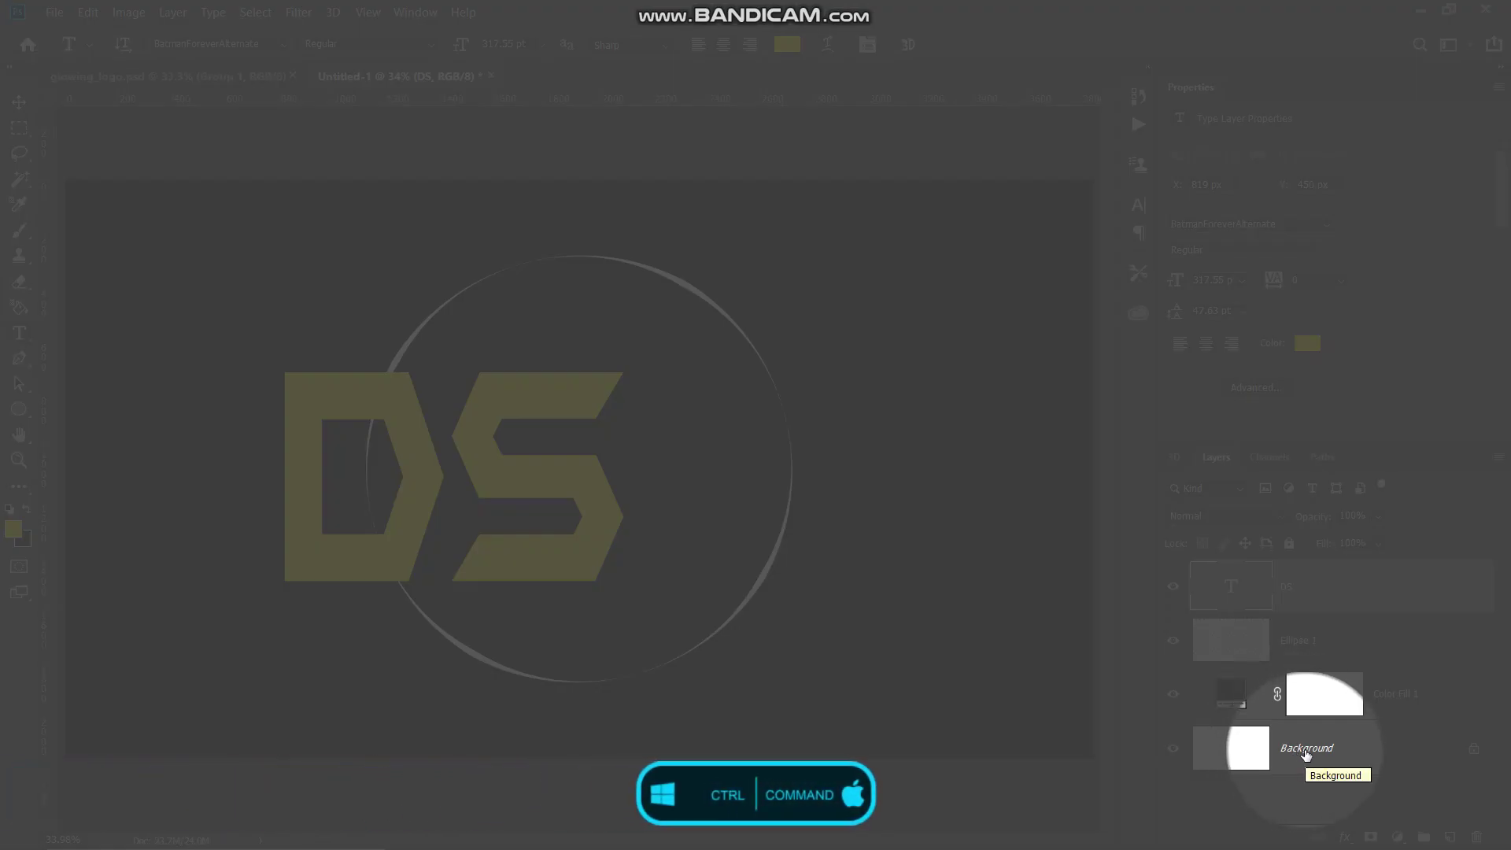
Step: Align the DS text layer with the Background layer by horizontal and vertical centers
left_click(1306, 748, "ctrl")
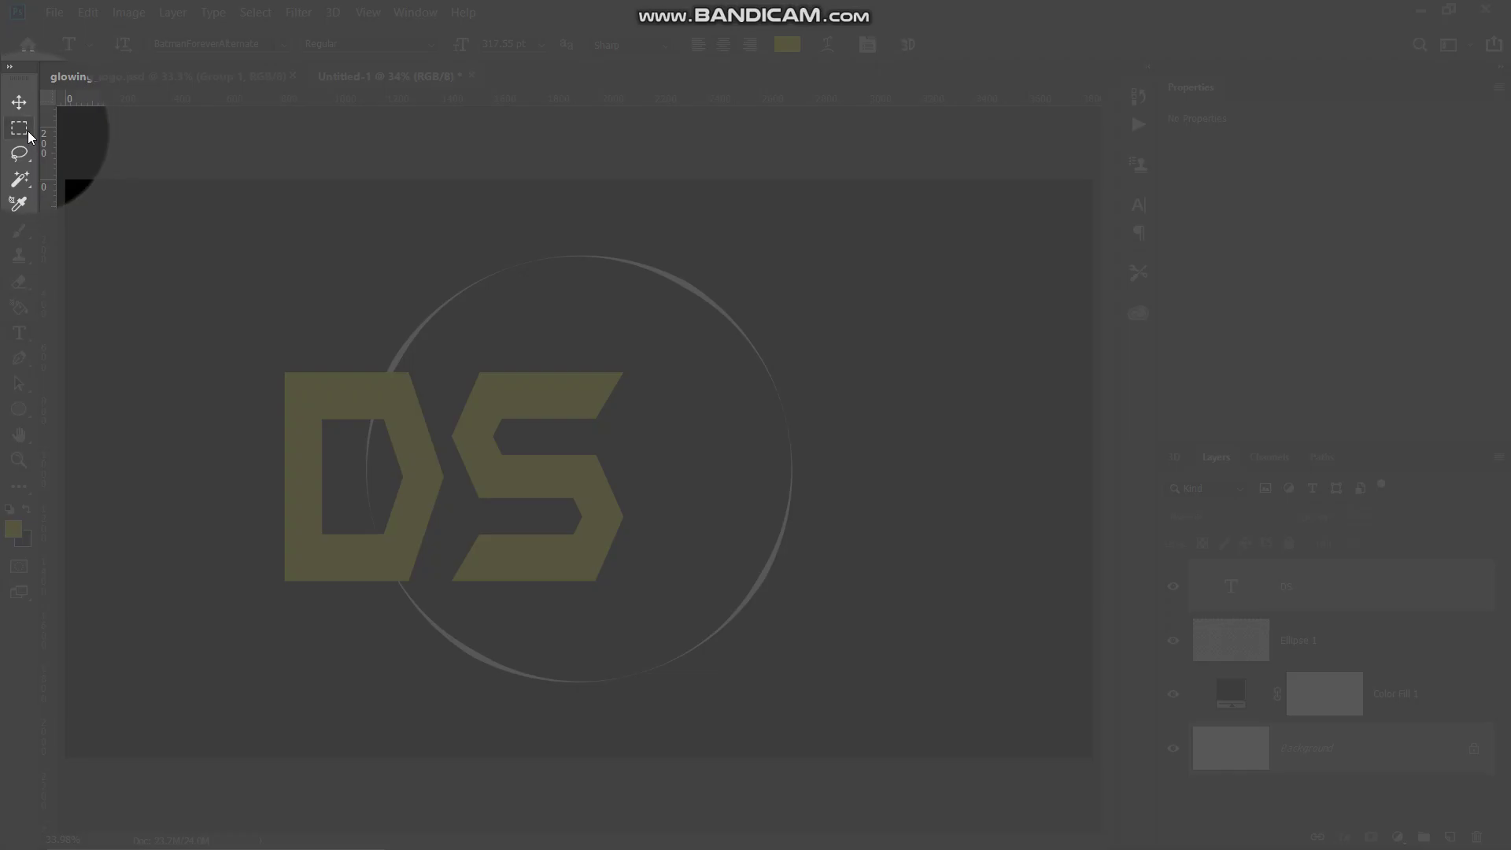
left_click(19, 101)
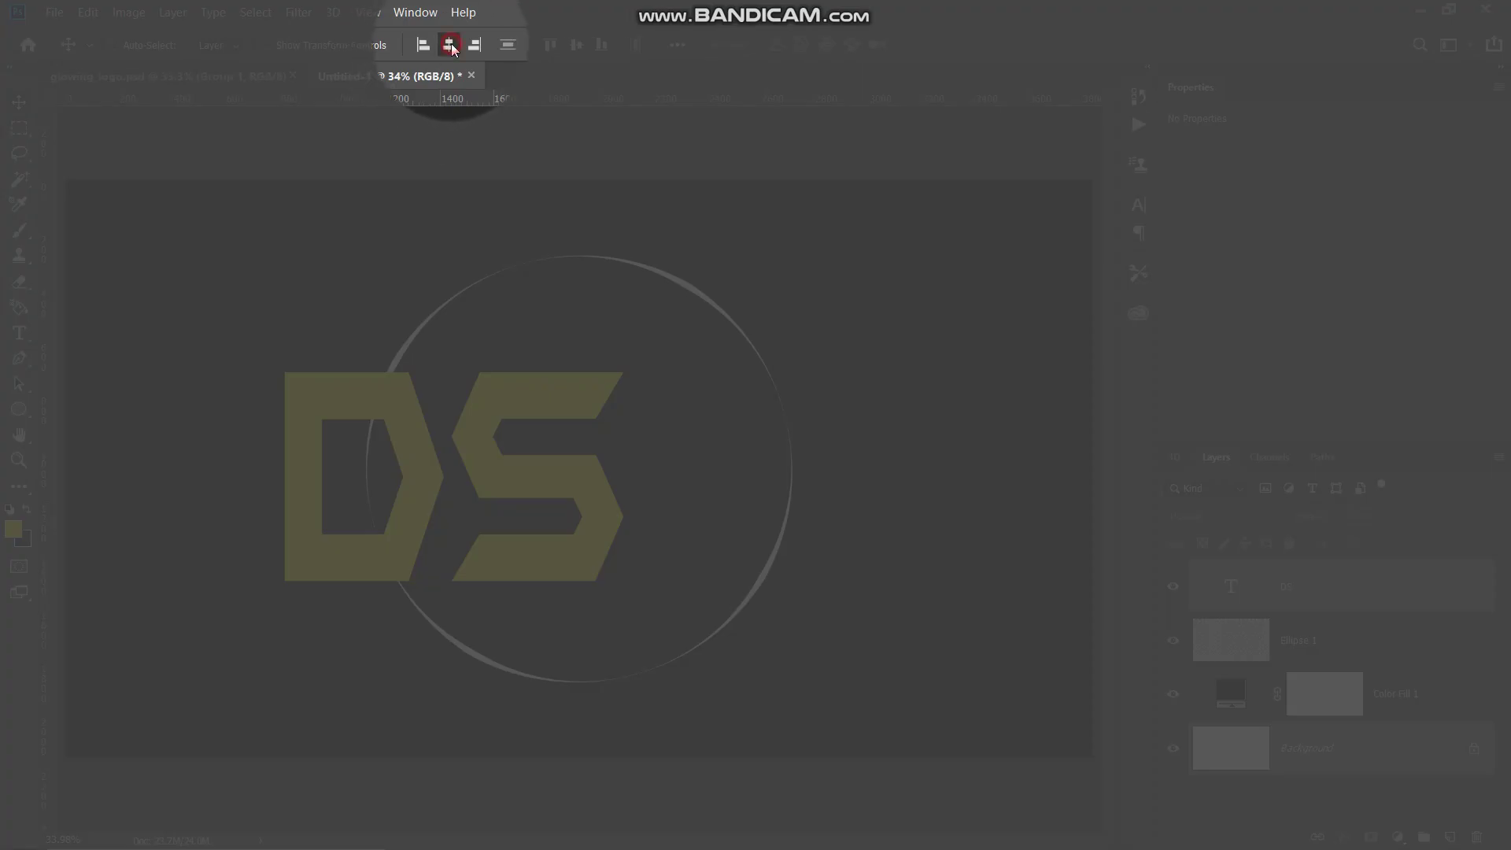
left_click(449, 45)
left_click(576, 45)
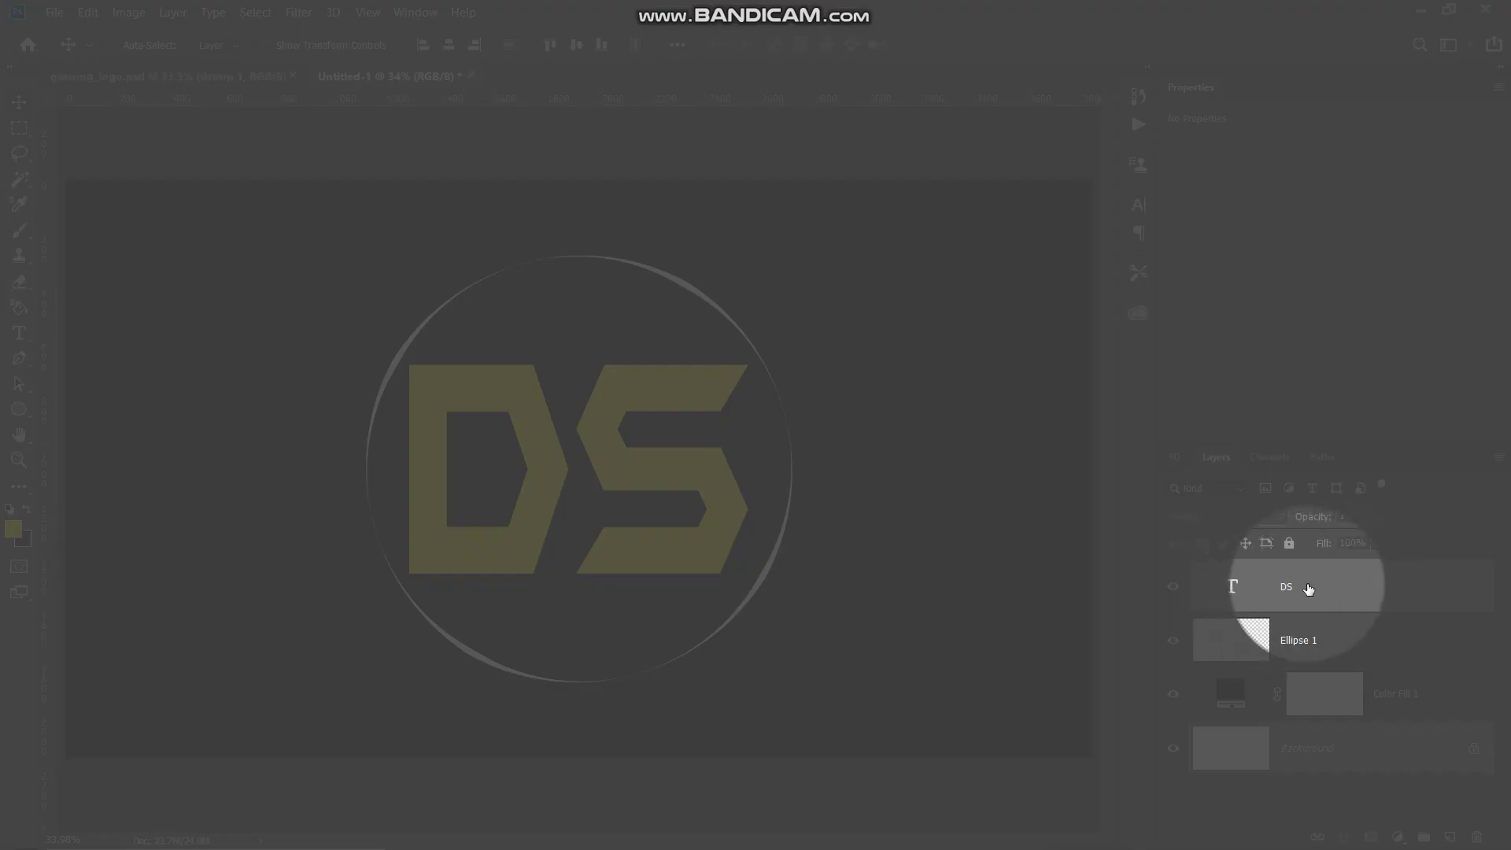
Step: Set the Fill of the DS text layer alone to 0%
left_click(1308, 589)
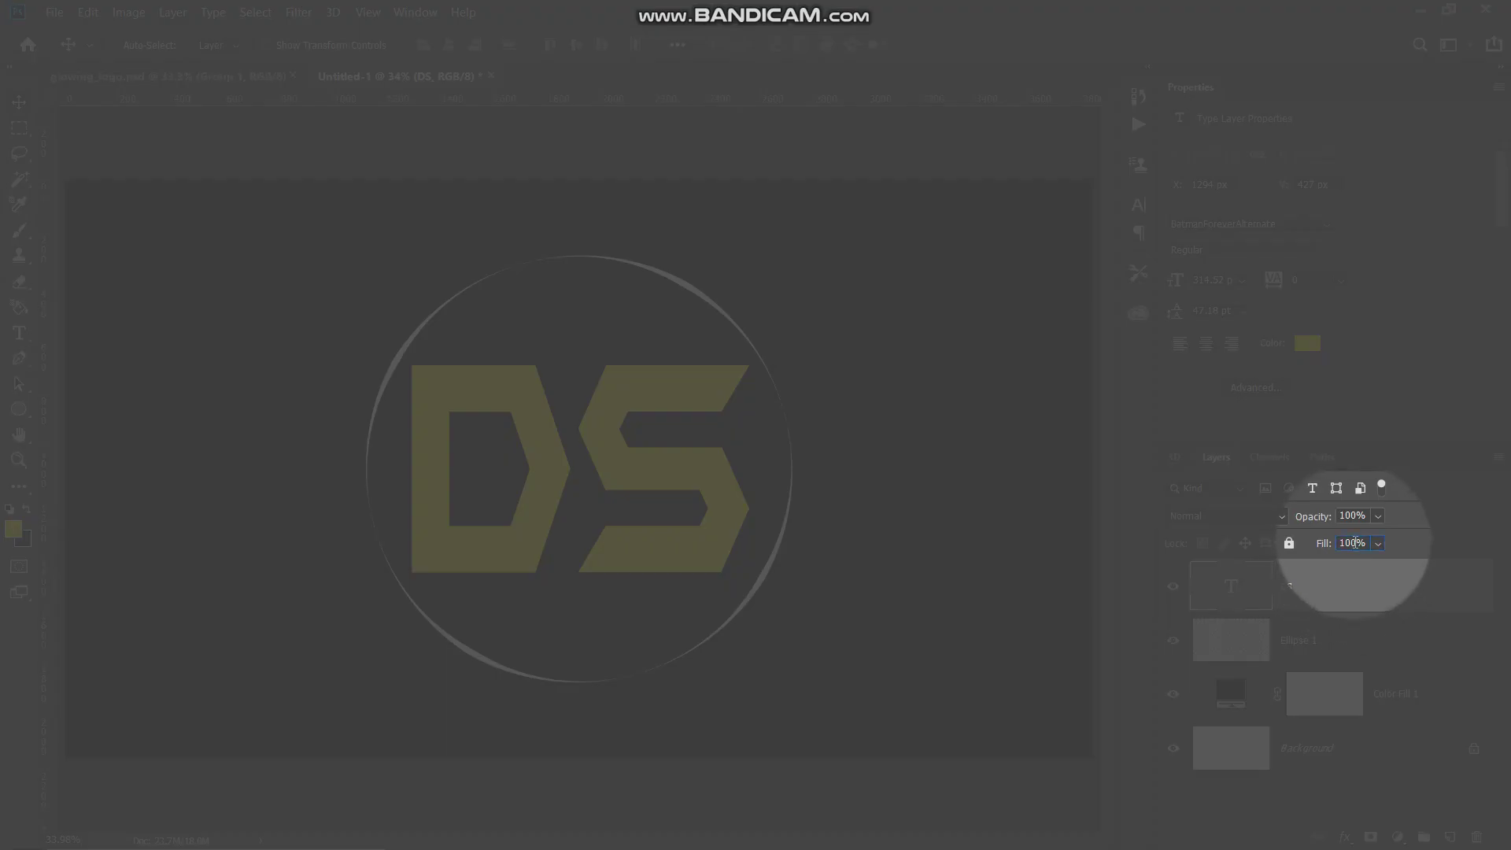
double_click(1352, 542)
type("0")
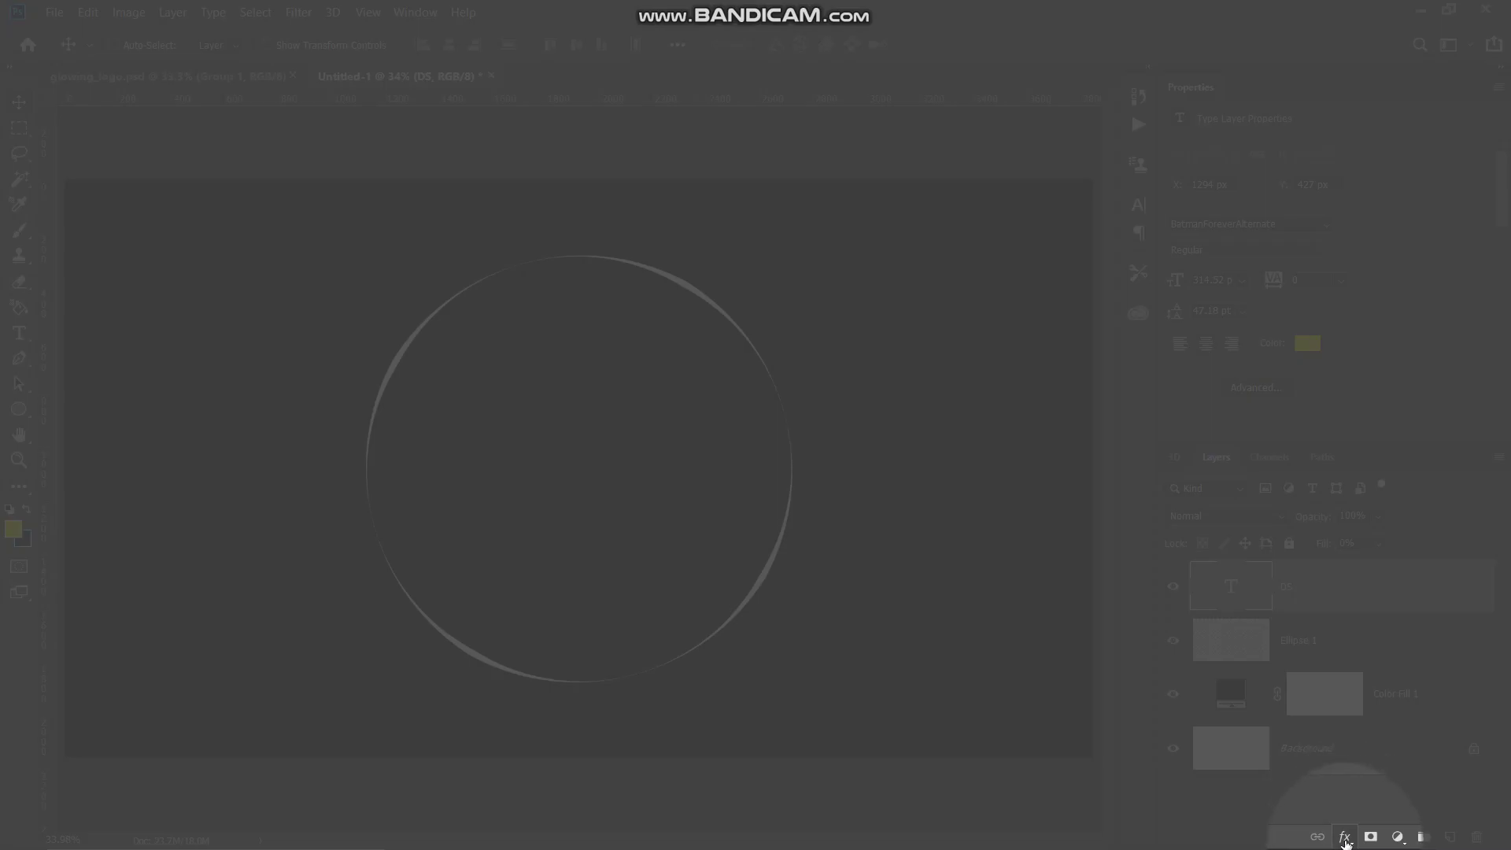
Step: Add a 13 px Stroke effect to the DS layer, positioned Inside with a solid white ffffff color, comparing it on and off
left_click(1345, 838)
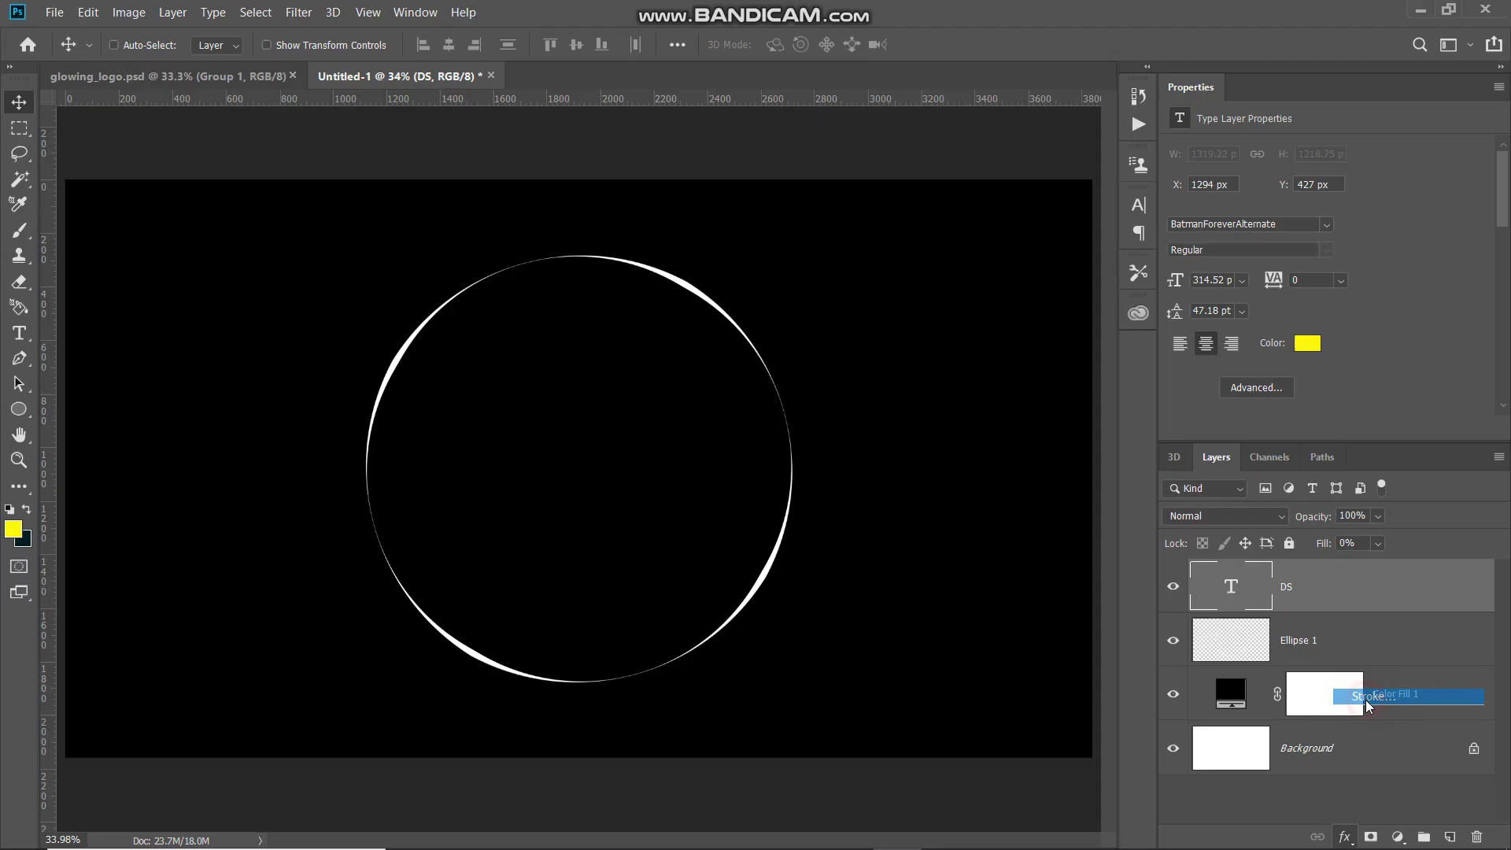
left_click(1365, 697)
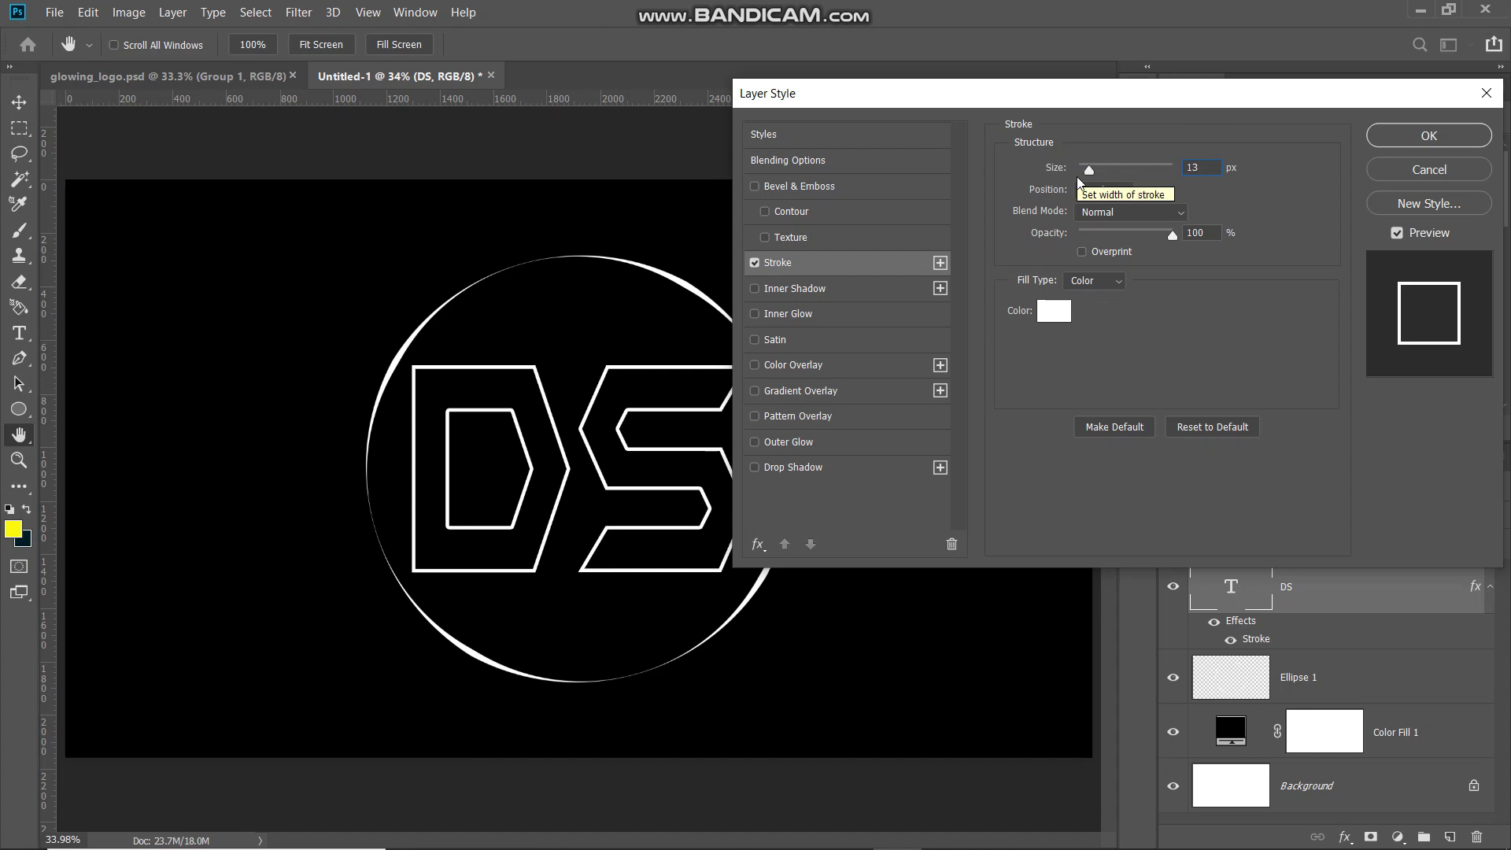
left_click(1102, 189)
left_click(1092, 223)
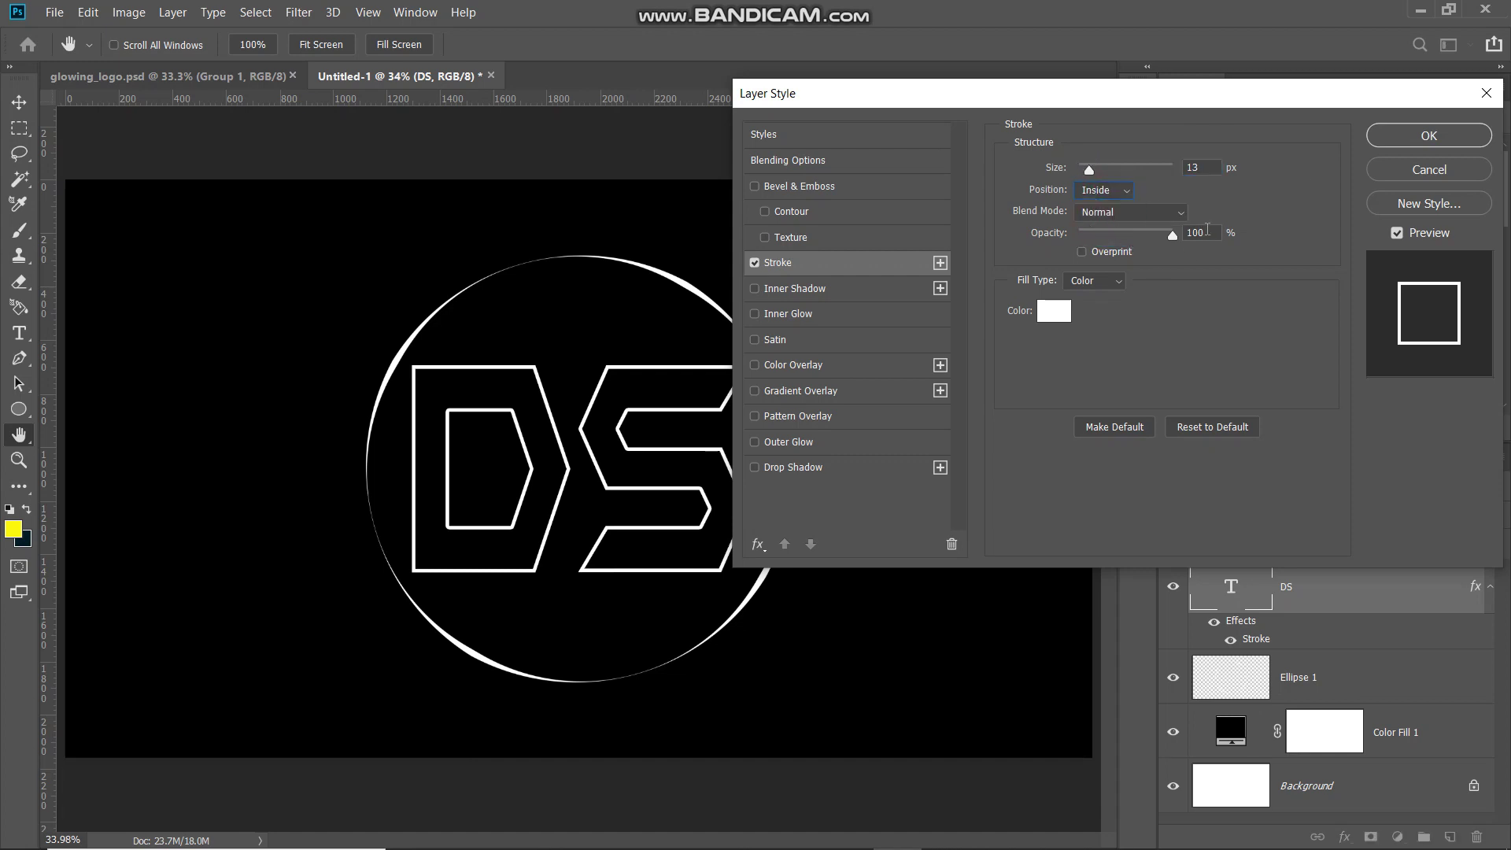
left_click(1096, 281)
left_click(1087, 299)
left_click(1053, 314)
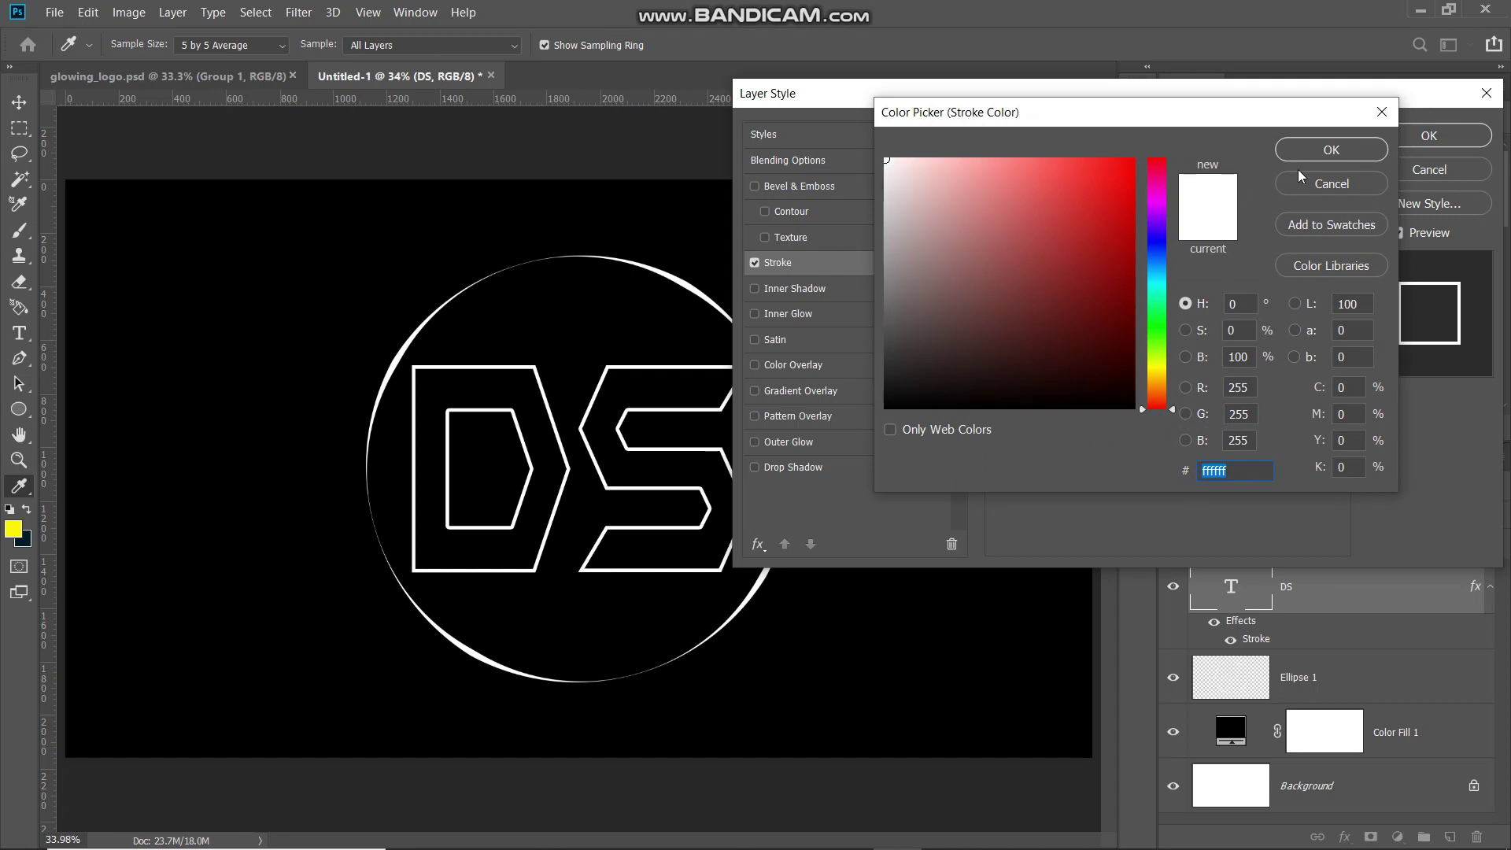
left_click(1329, 150)
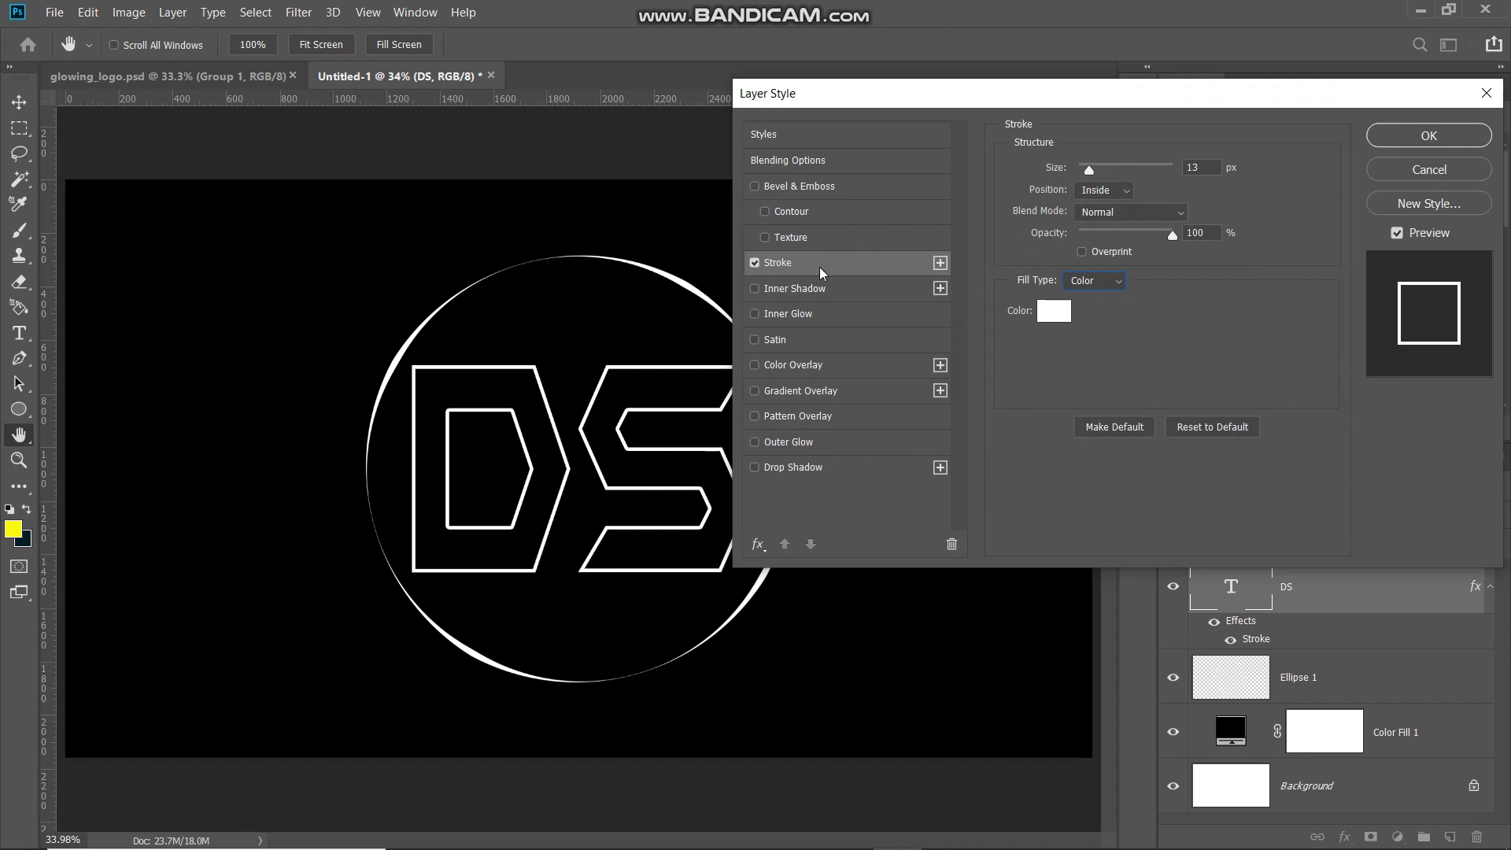
left_click(754, 262)
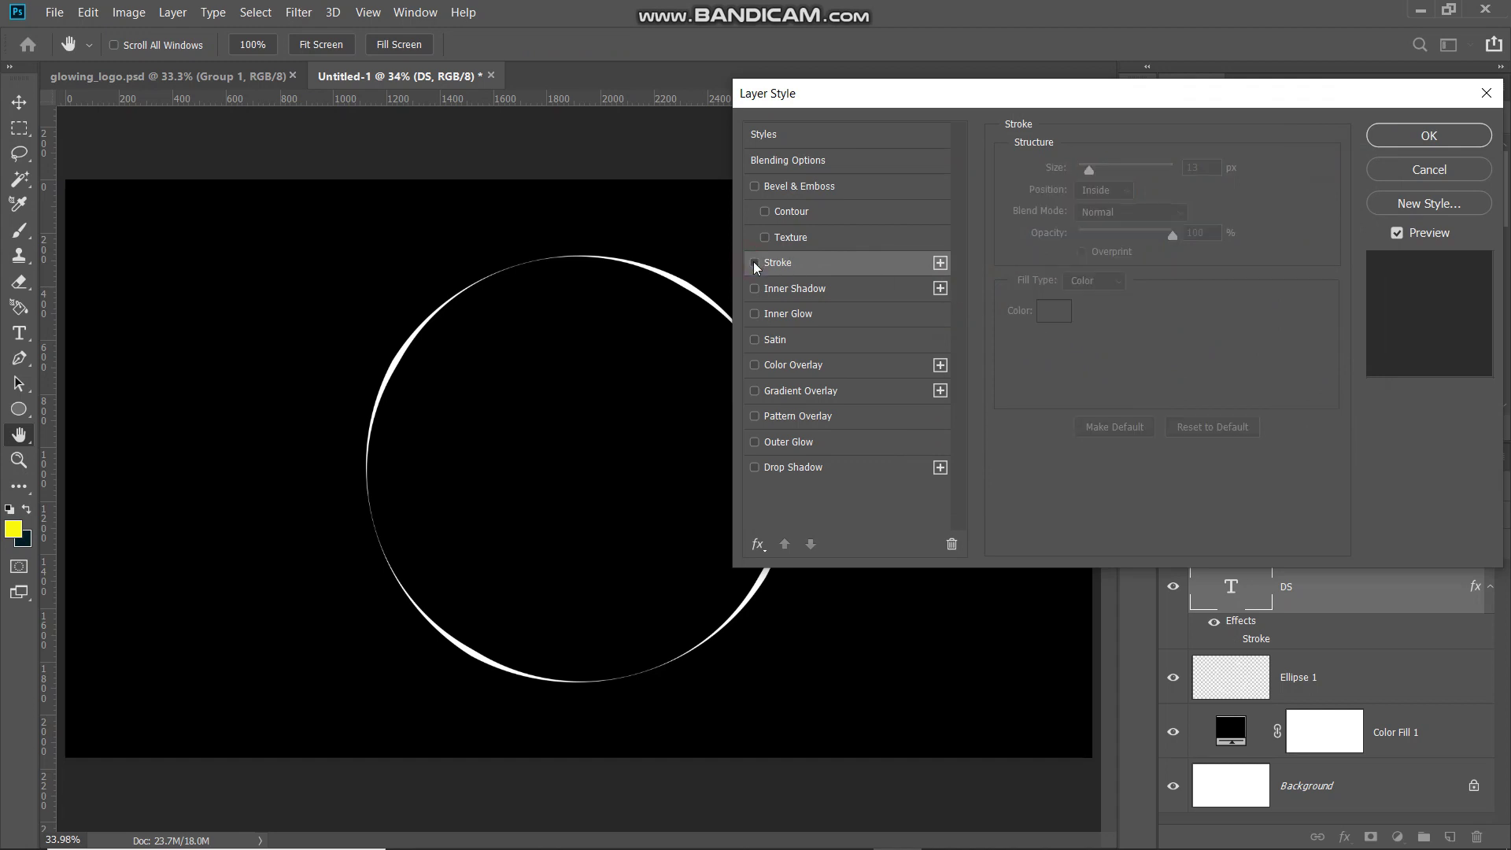
left_click(754, 262)
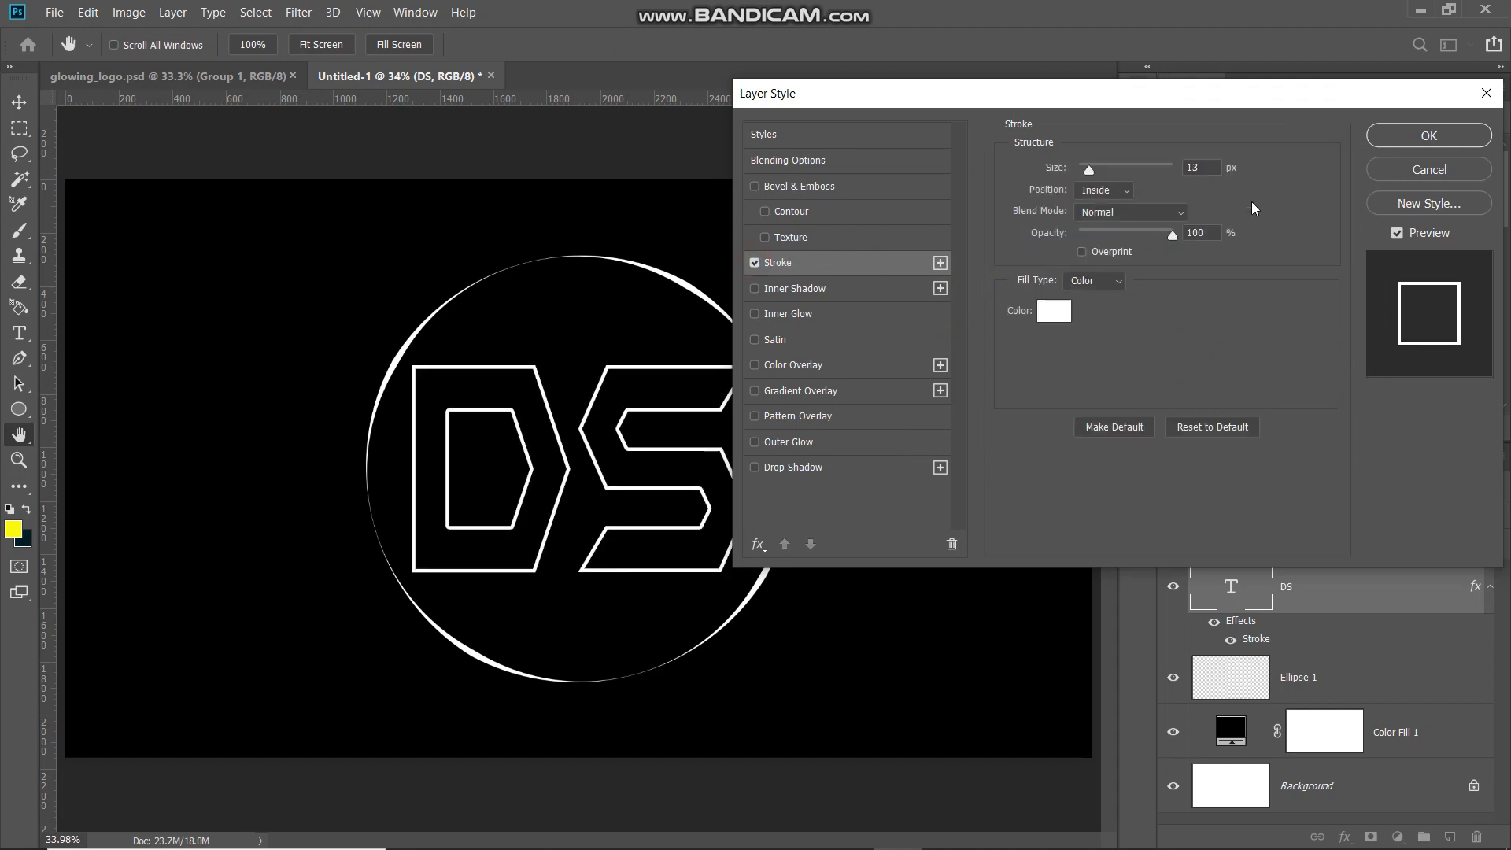
left_click(1407, 143)
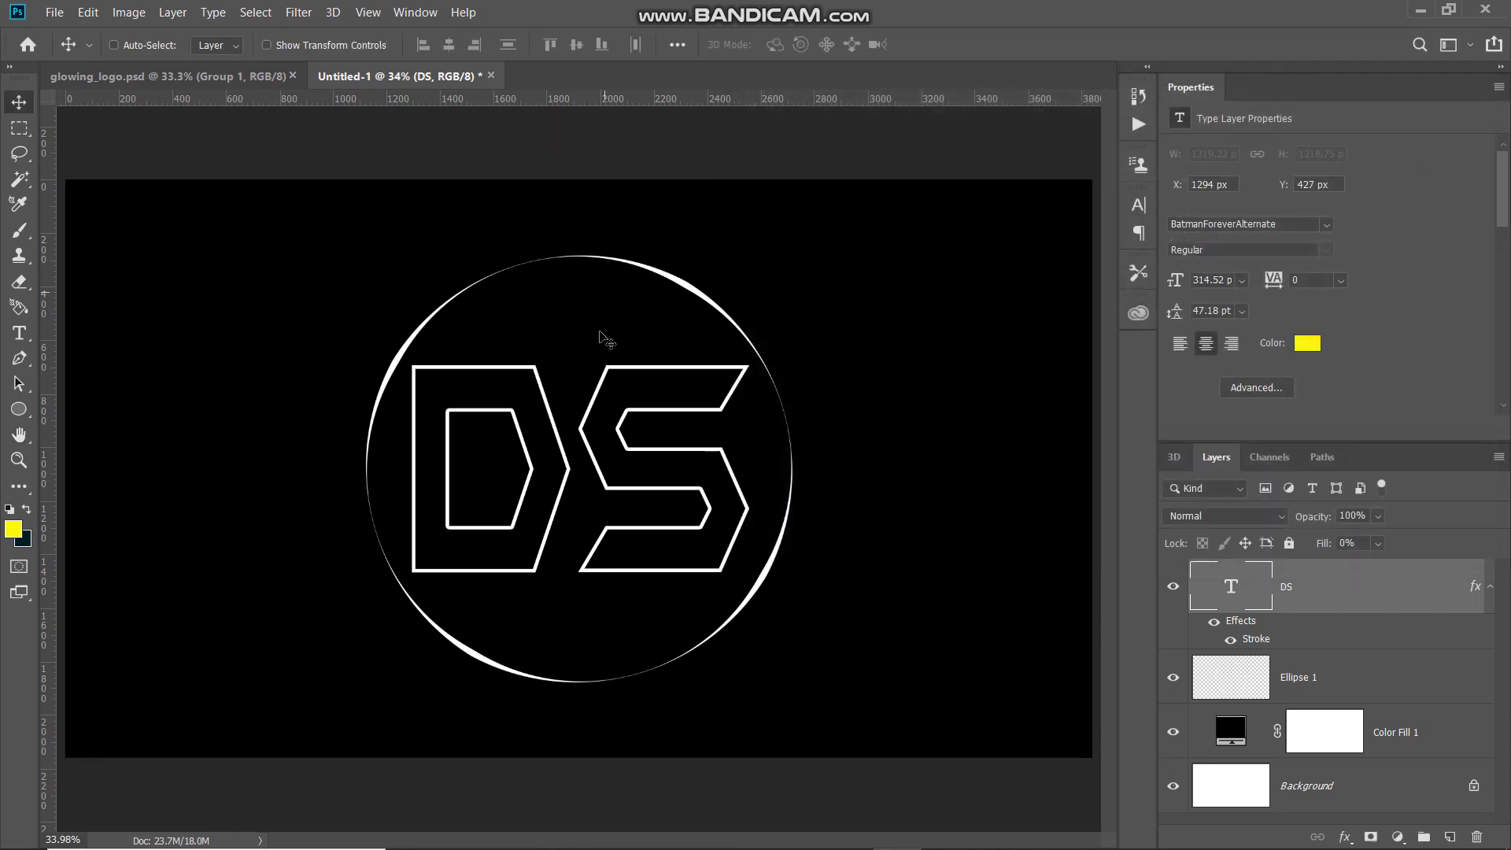
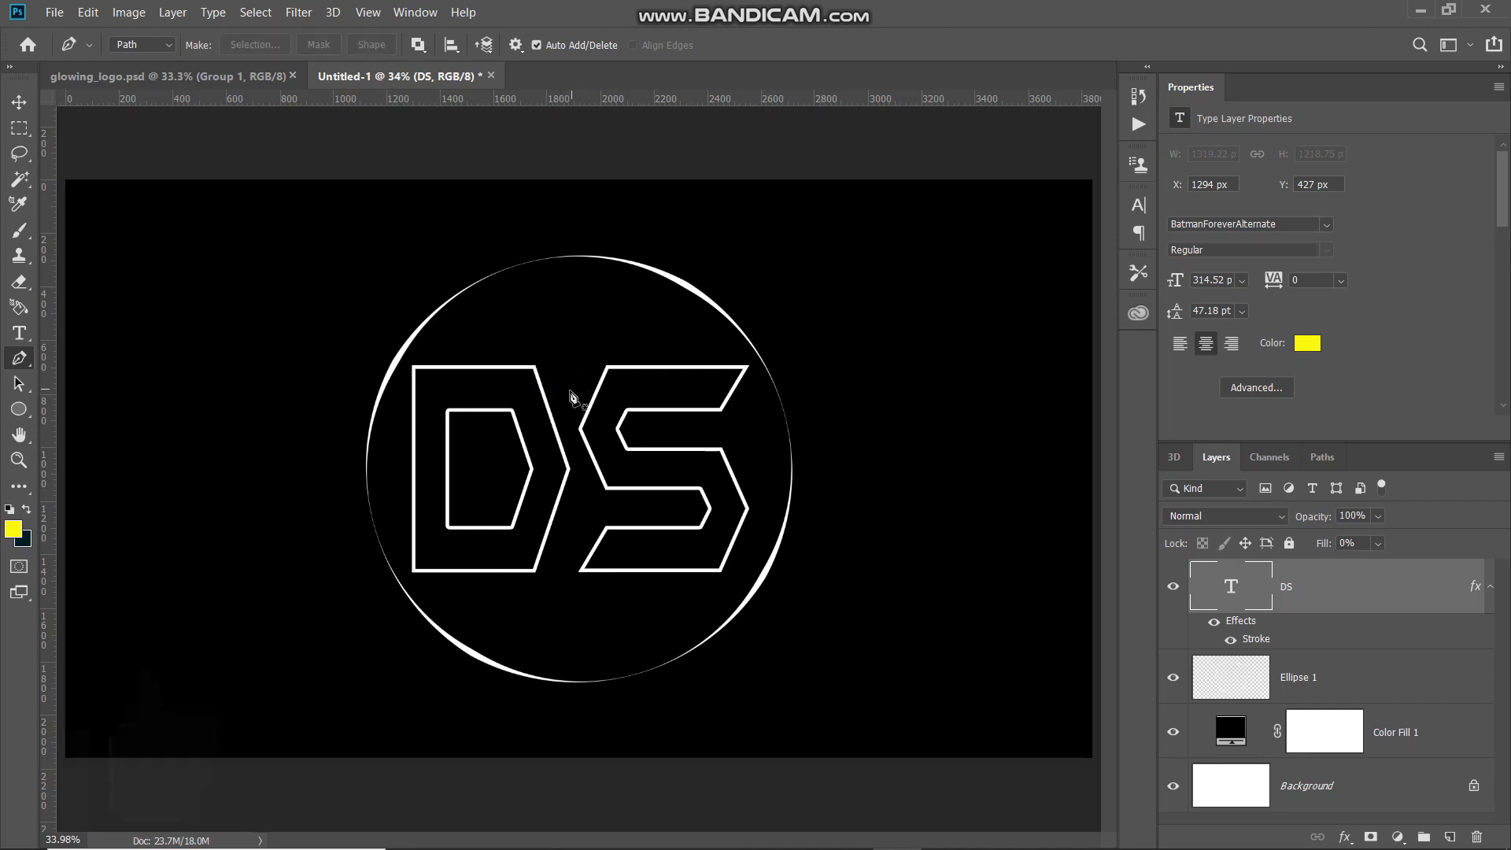
Step: Draw a thin, closed slanted bar path with the Pen tool across the upper part of the D, rising toward the S
left_click(566, 393)
left_click(382, 447)
left_click(568, 403)
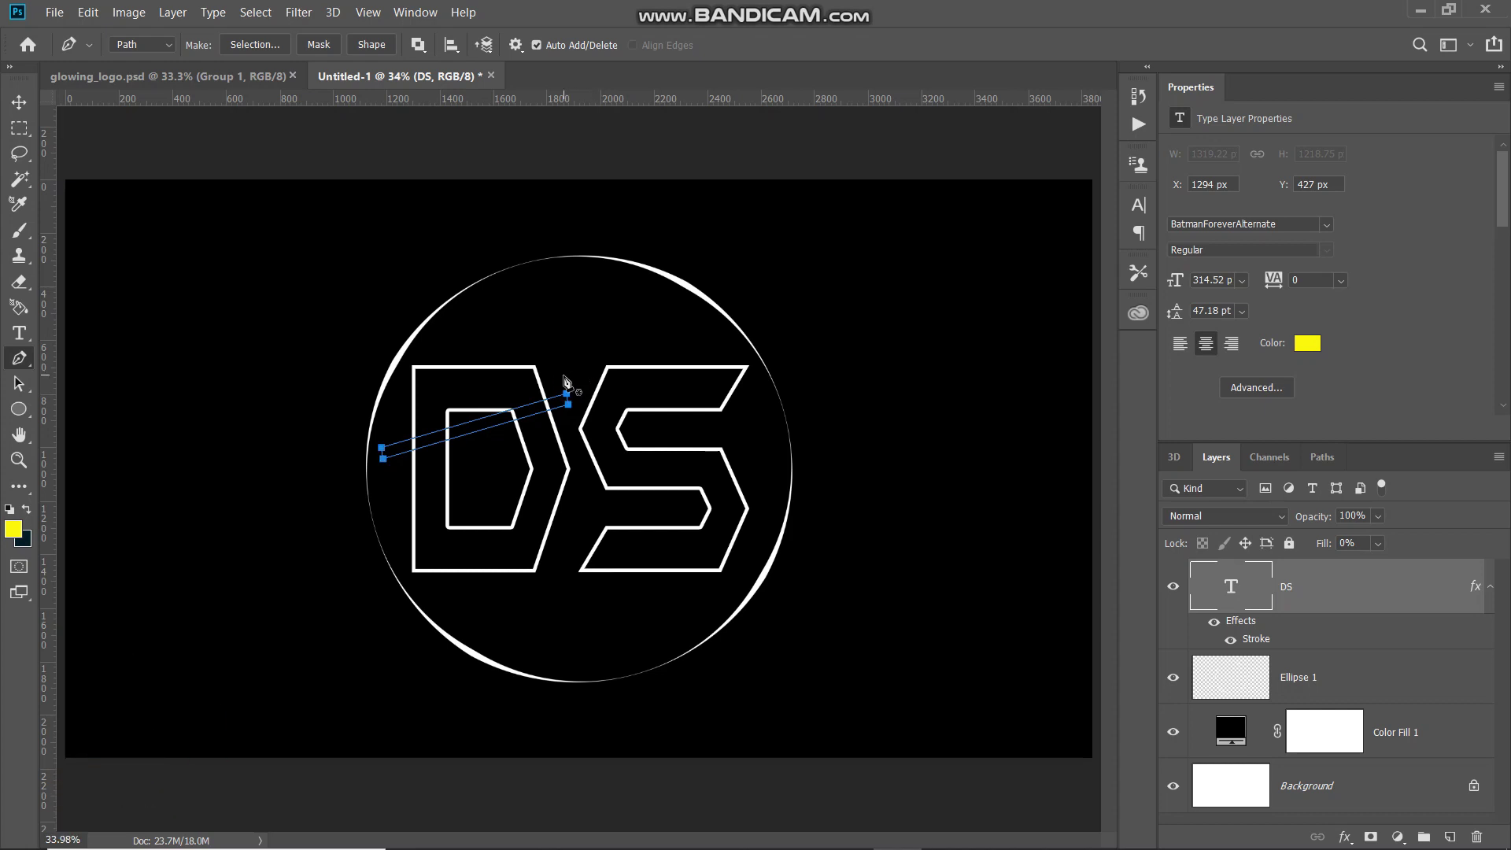
left_click(566, 392)
Step: Draw a second thin, closed bar path across the S, sloping down from its upper-left corner to its lower-right edge
left_click(580, 369)
left_click(752, 478)
left_click(748, 490)
left_click(575, 377)
left_click(580, 369)
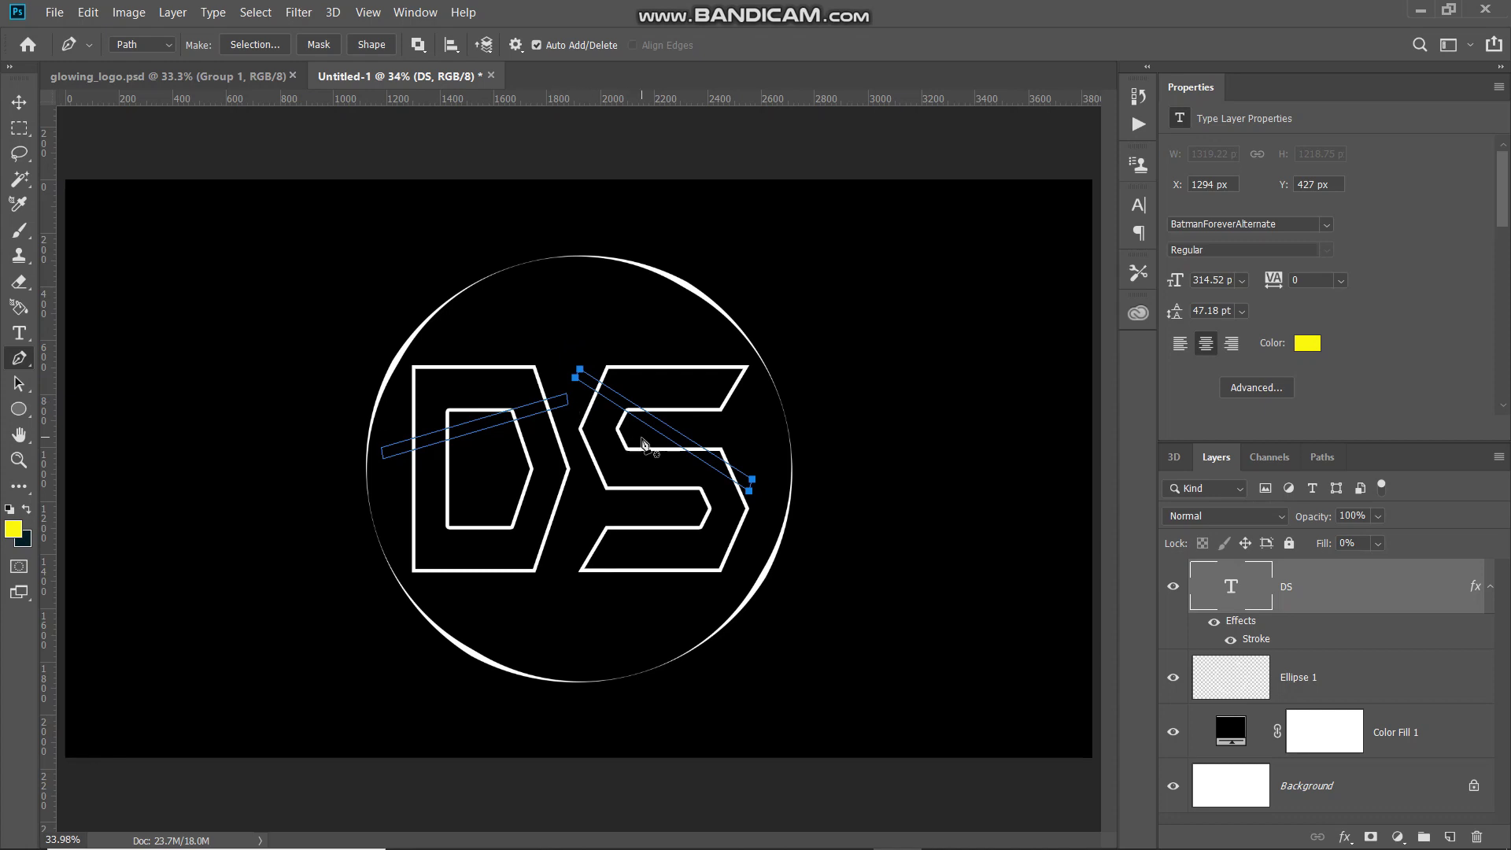
left_click(622, 397)
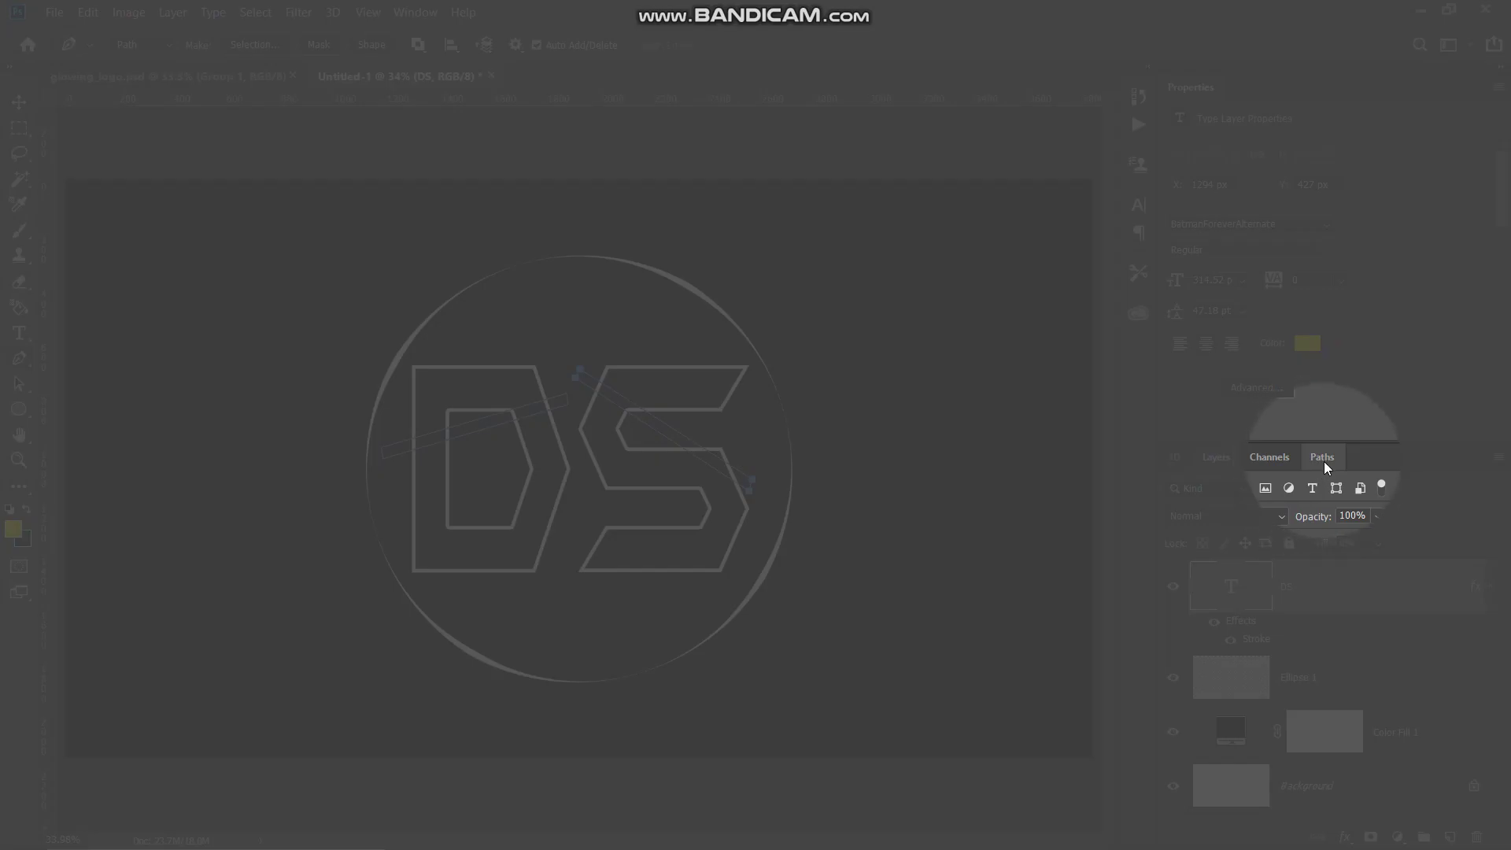
Step: Load the Work Path with both bars as a selection and return to the layer list
left_click(1322, 457)
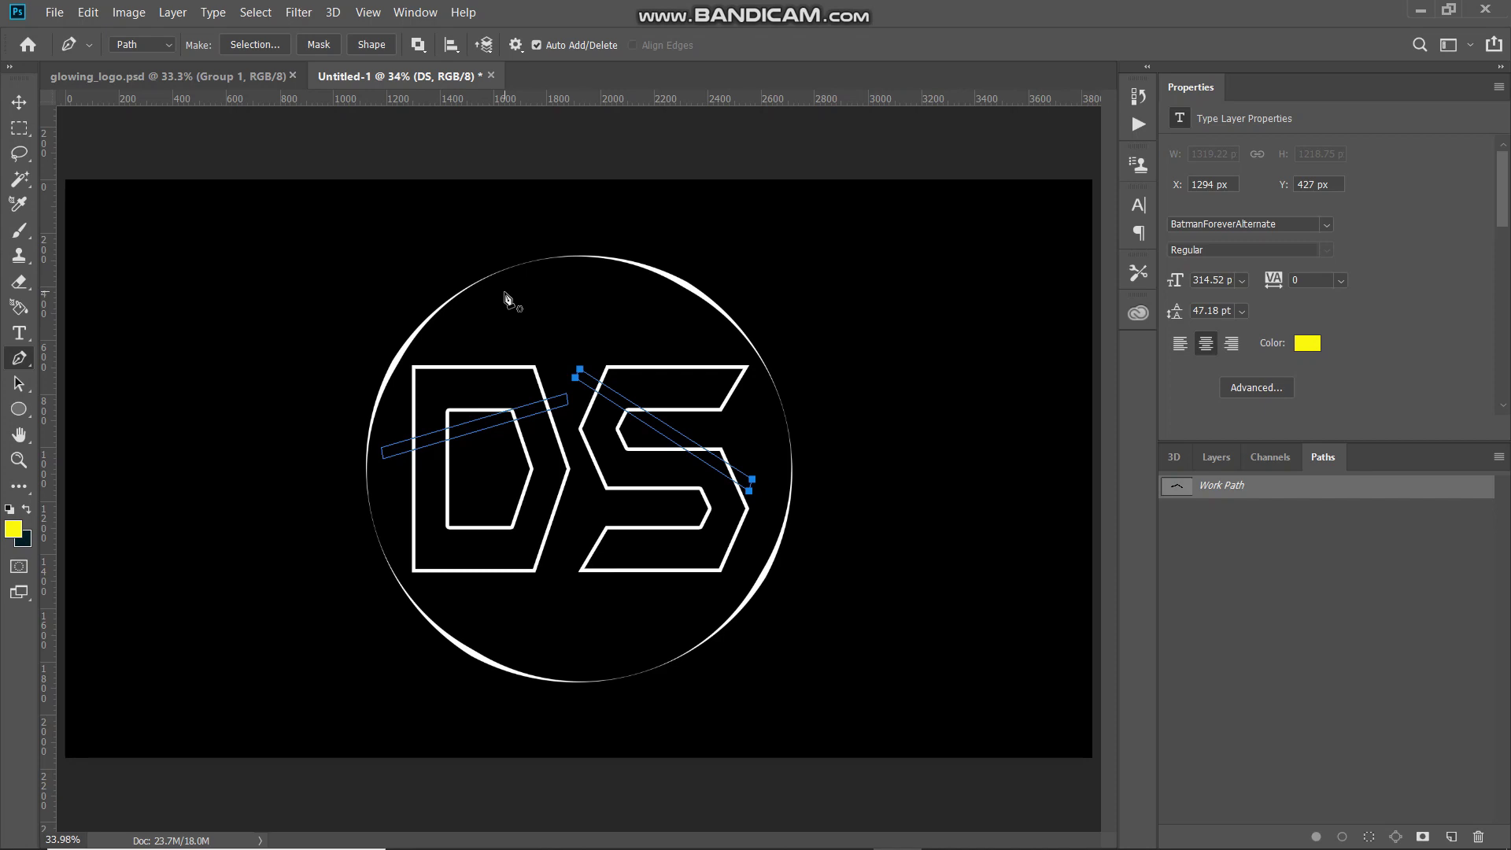
key("ctrl")
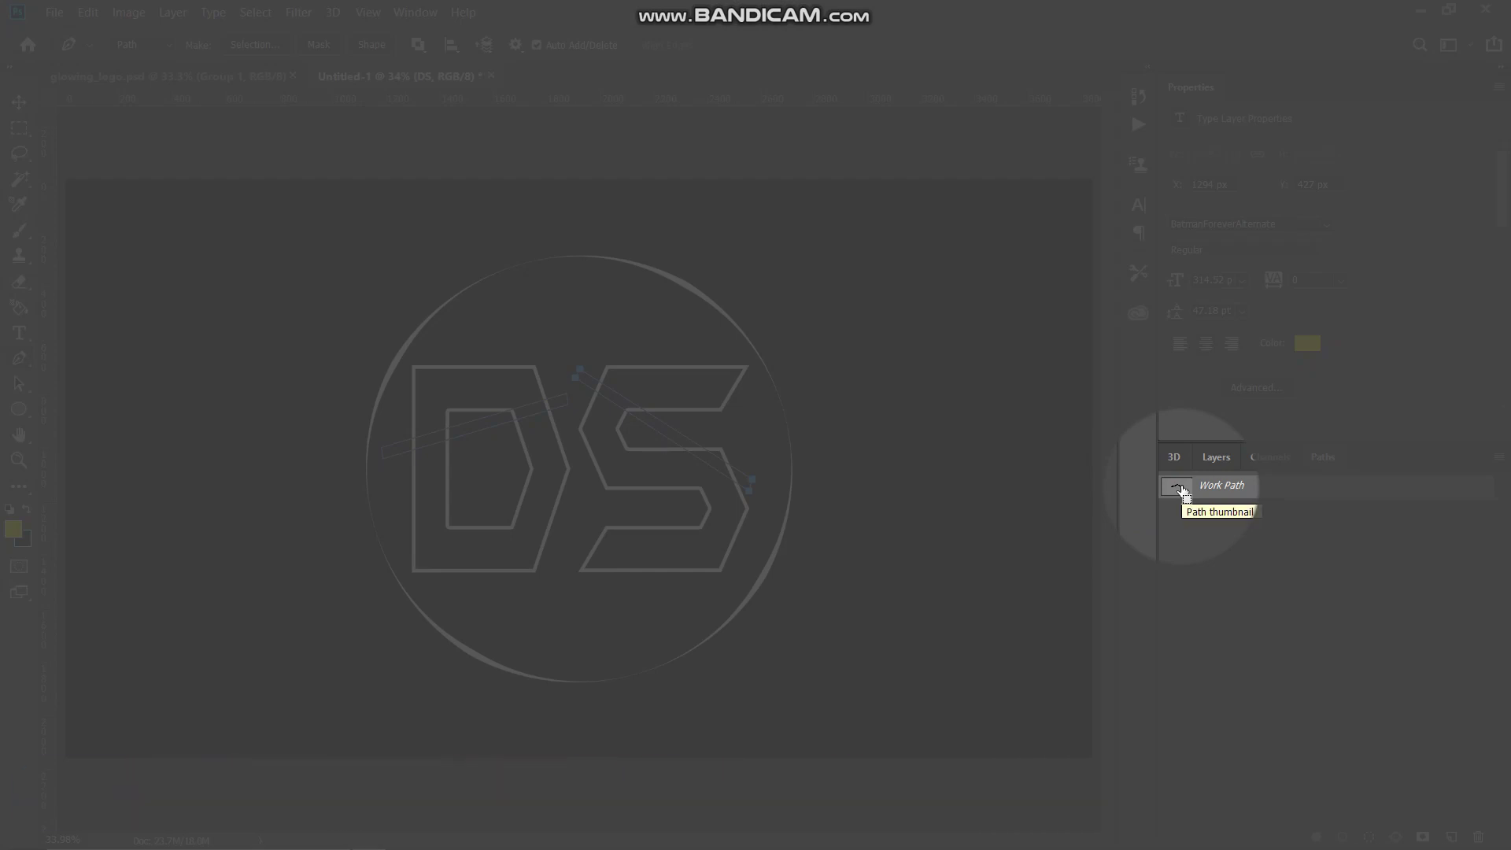
left_click(1183, 491, "ctrl")
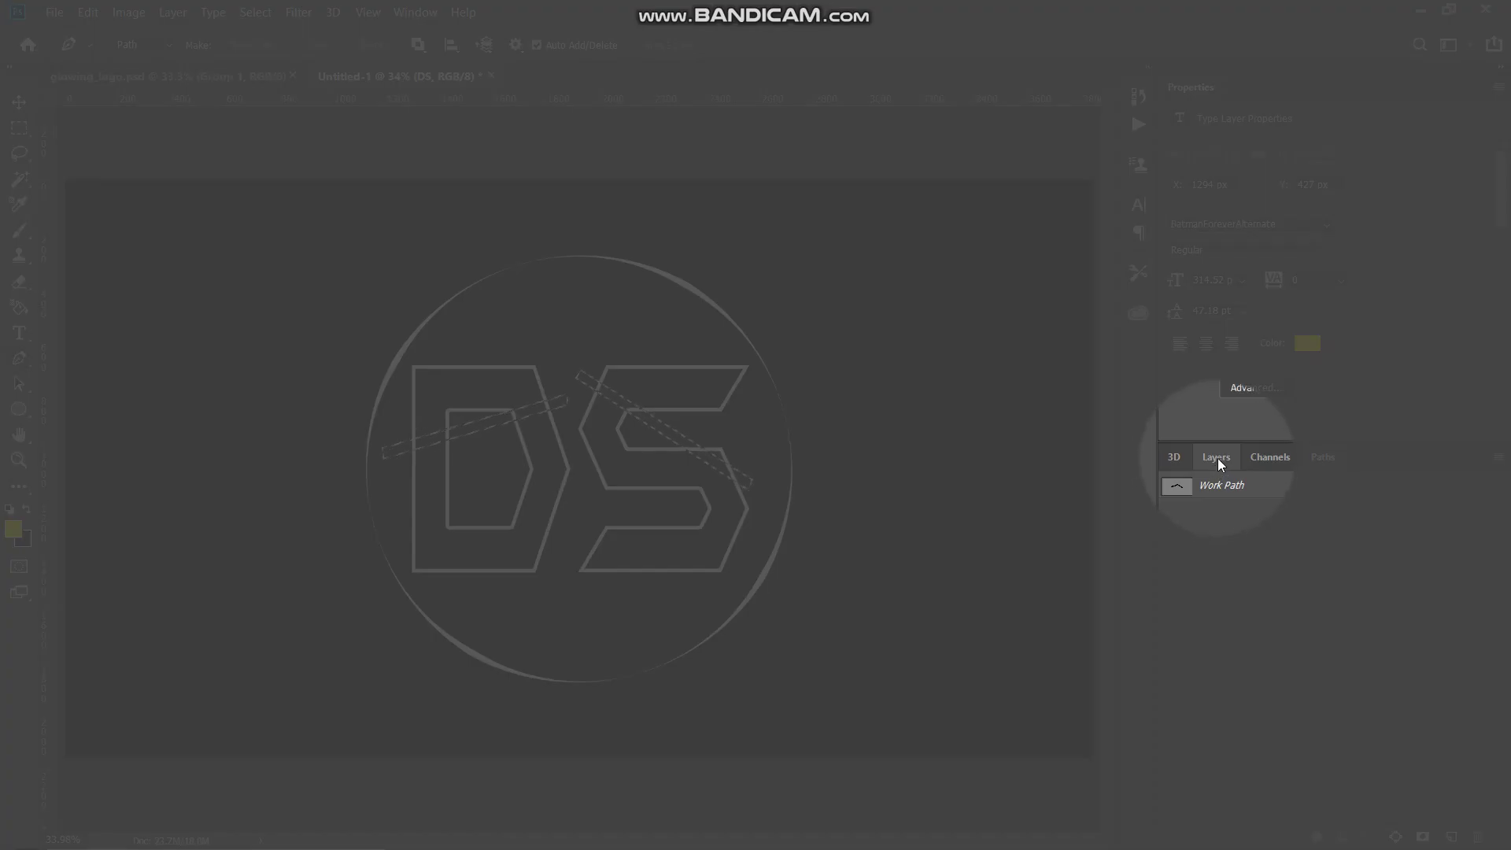
left_click(1216, 458)
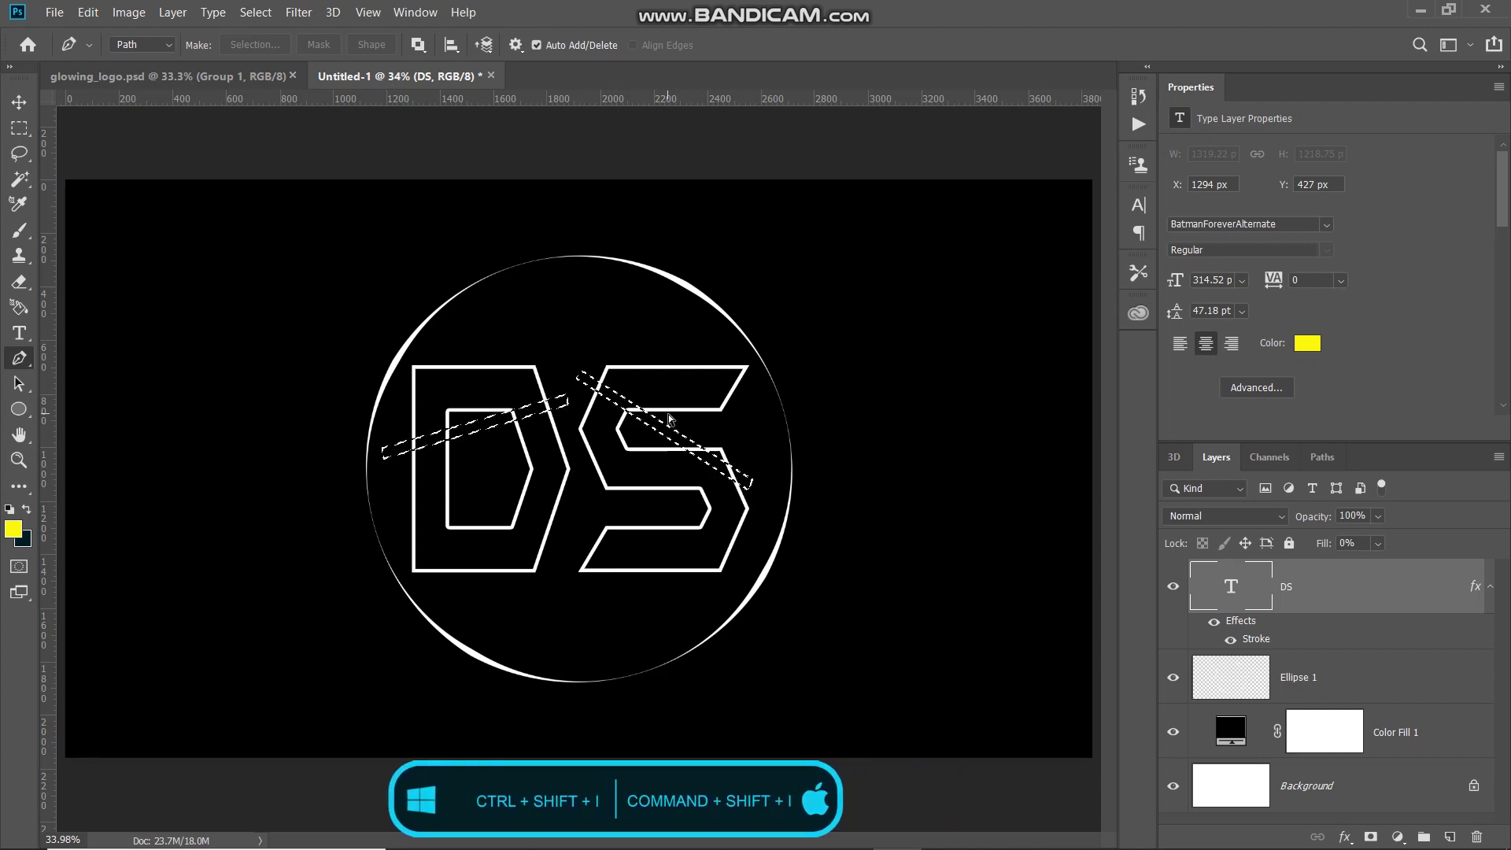
Step: Mask the slanted bars out of the DS layer using the inverted selection, and place a duplicate of the masked layer directly beneath it
key("ctrl+shift+i")
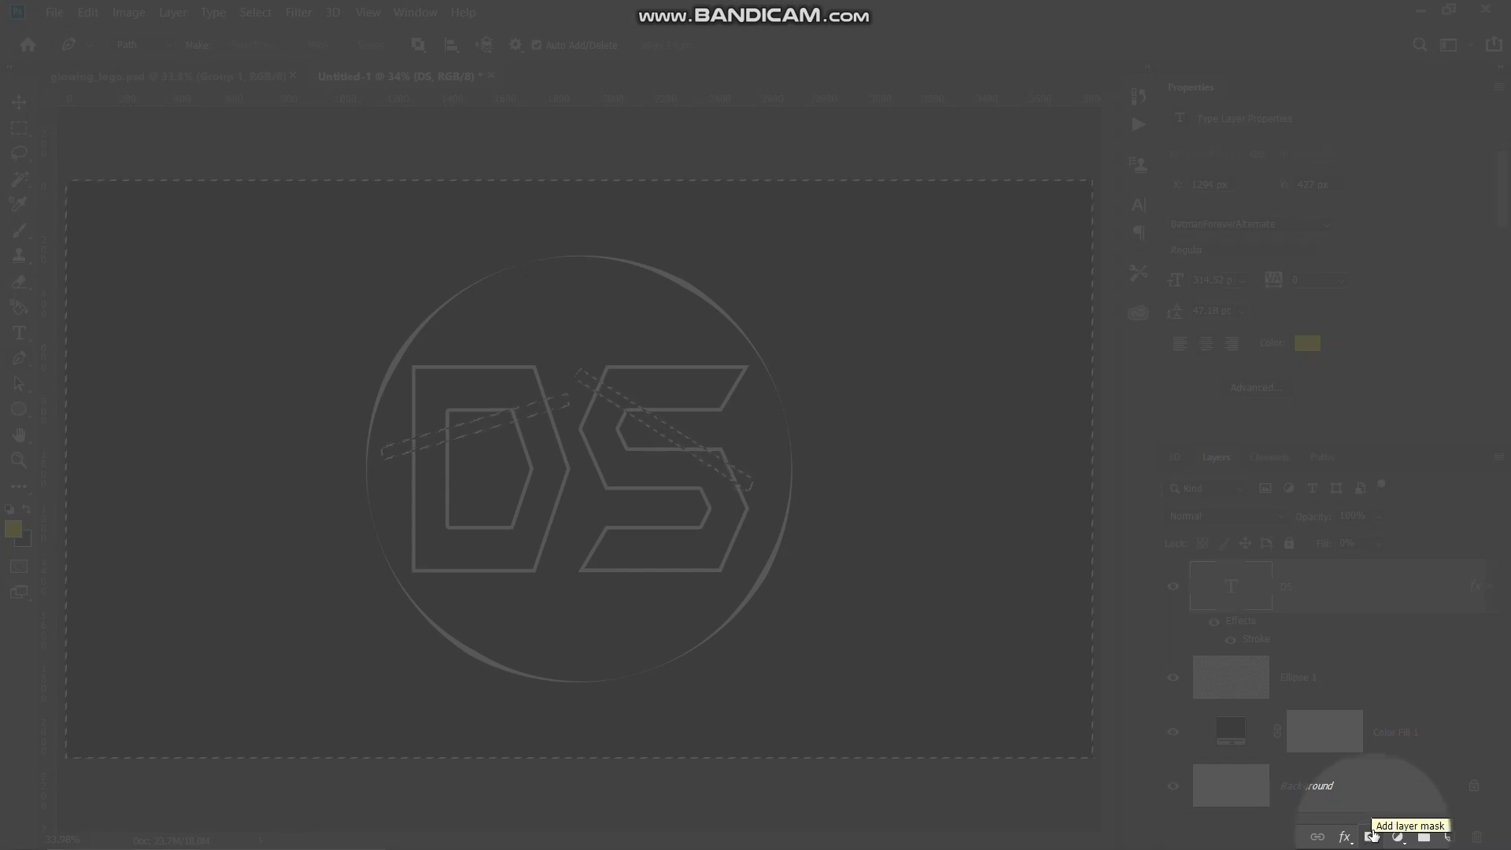
left_click(1370, 839)
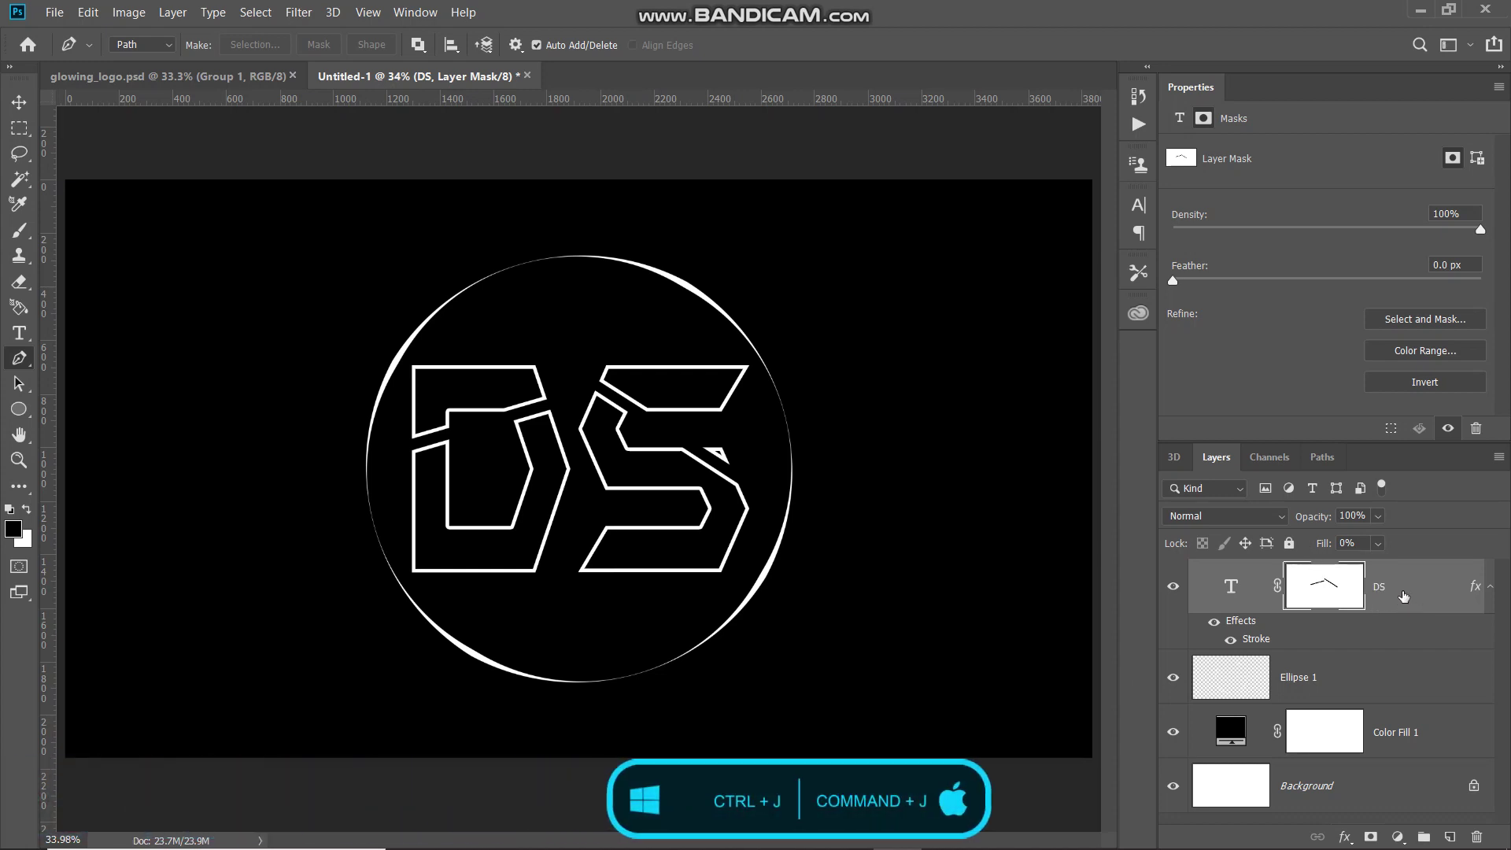
key("ctrl+j")
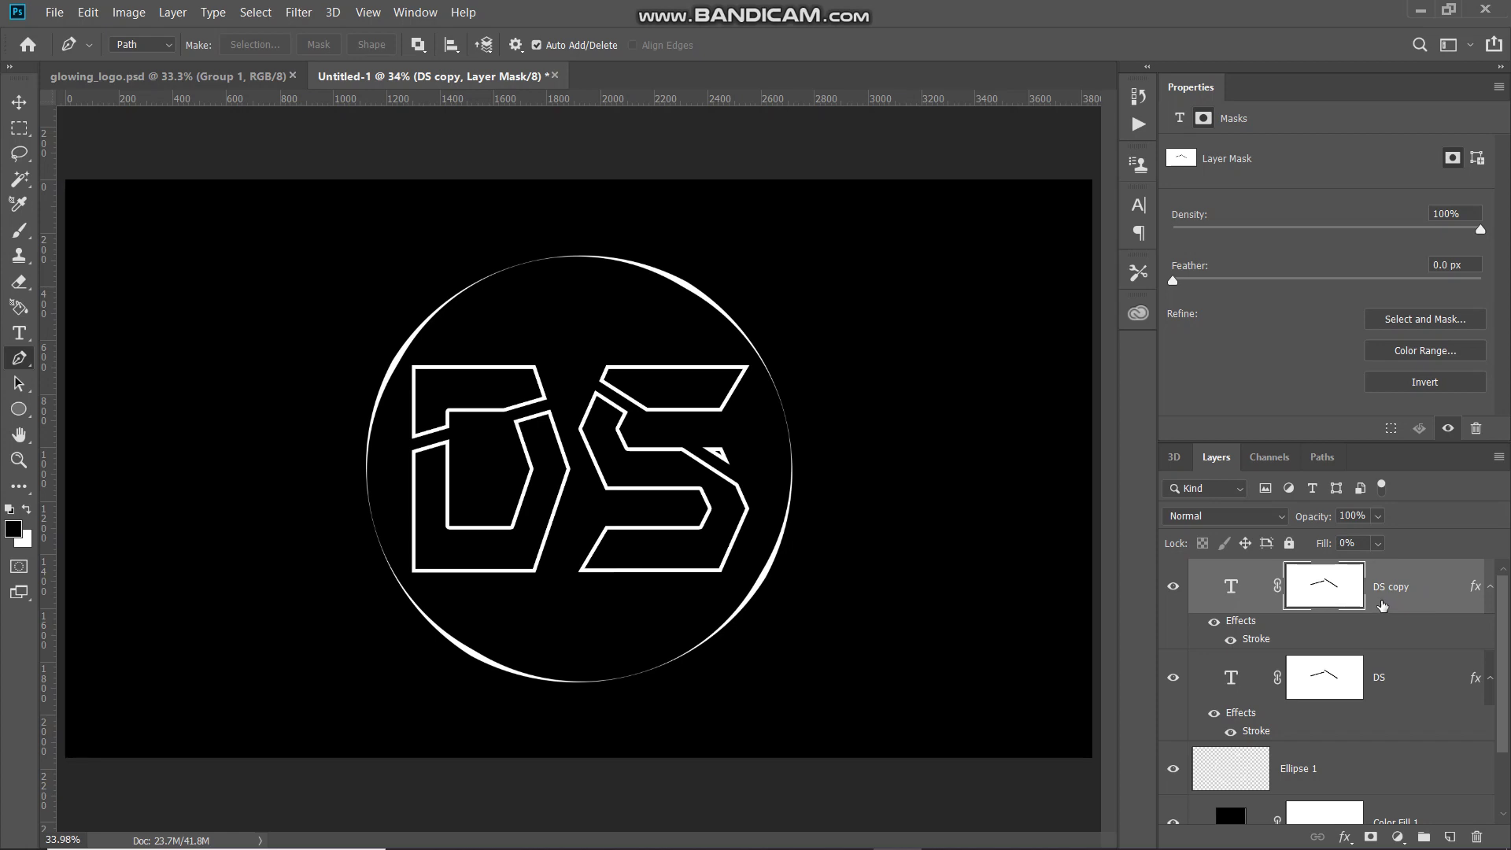
left_click_drag(1382, 606, 1492, 681)
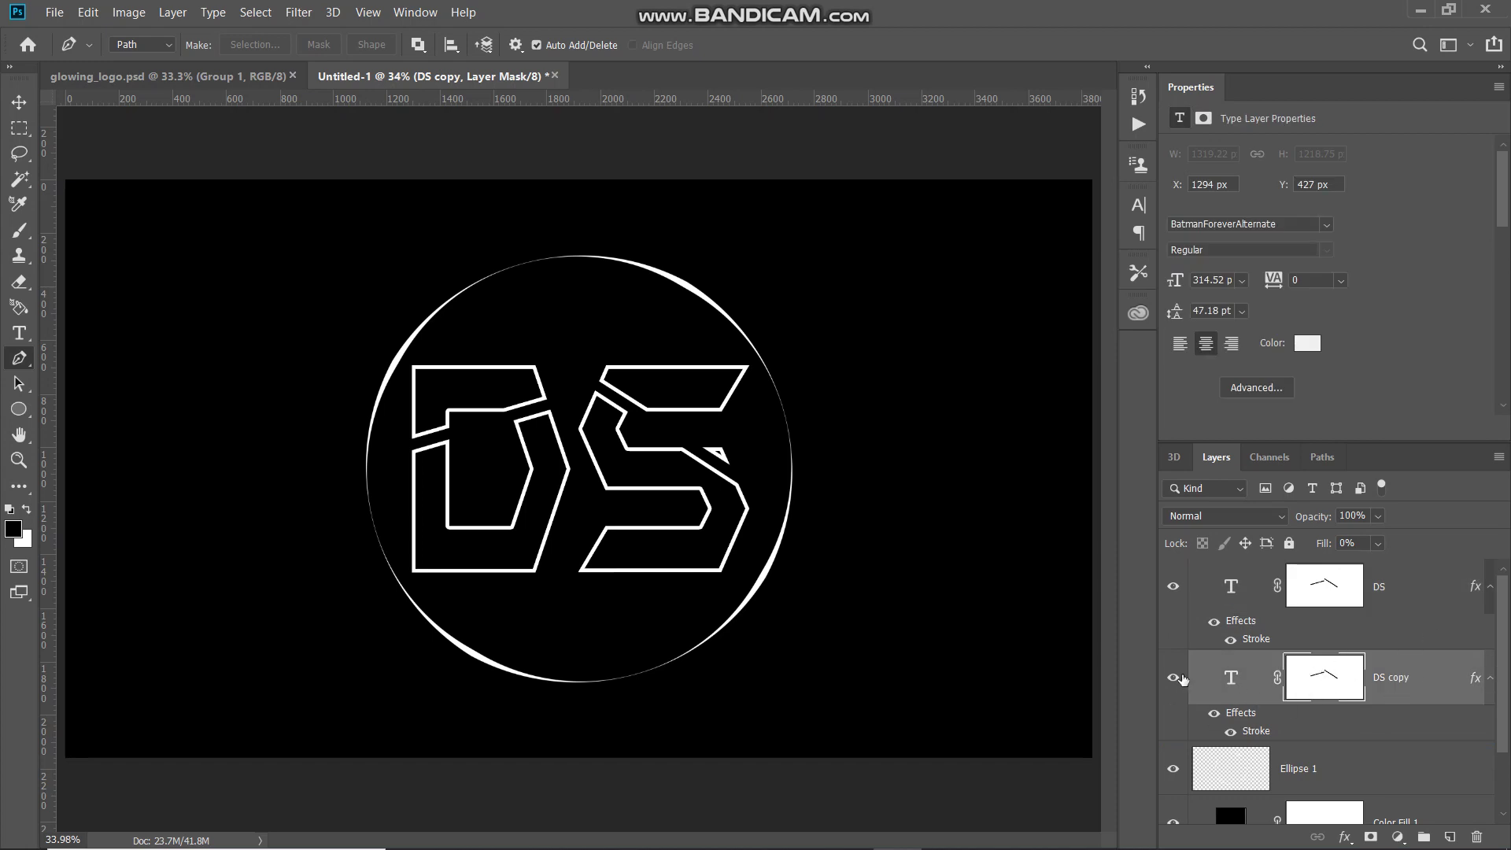
Step: Flatten the DS copy layer into pixels by rasterizing its type, applying its layer mask and rasterizing its layer style
right_click(1423, 681)
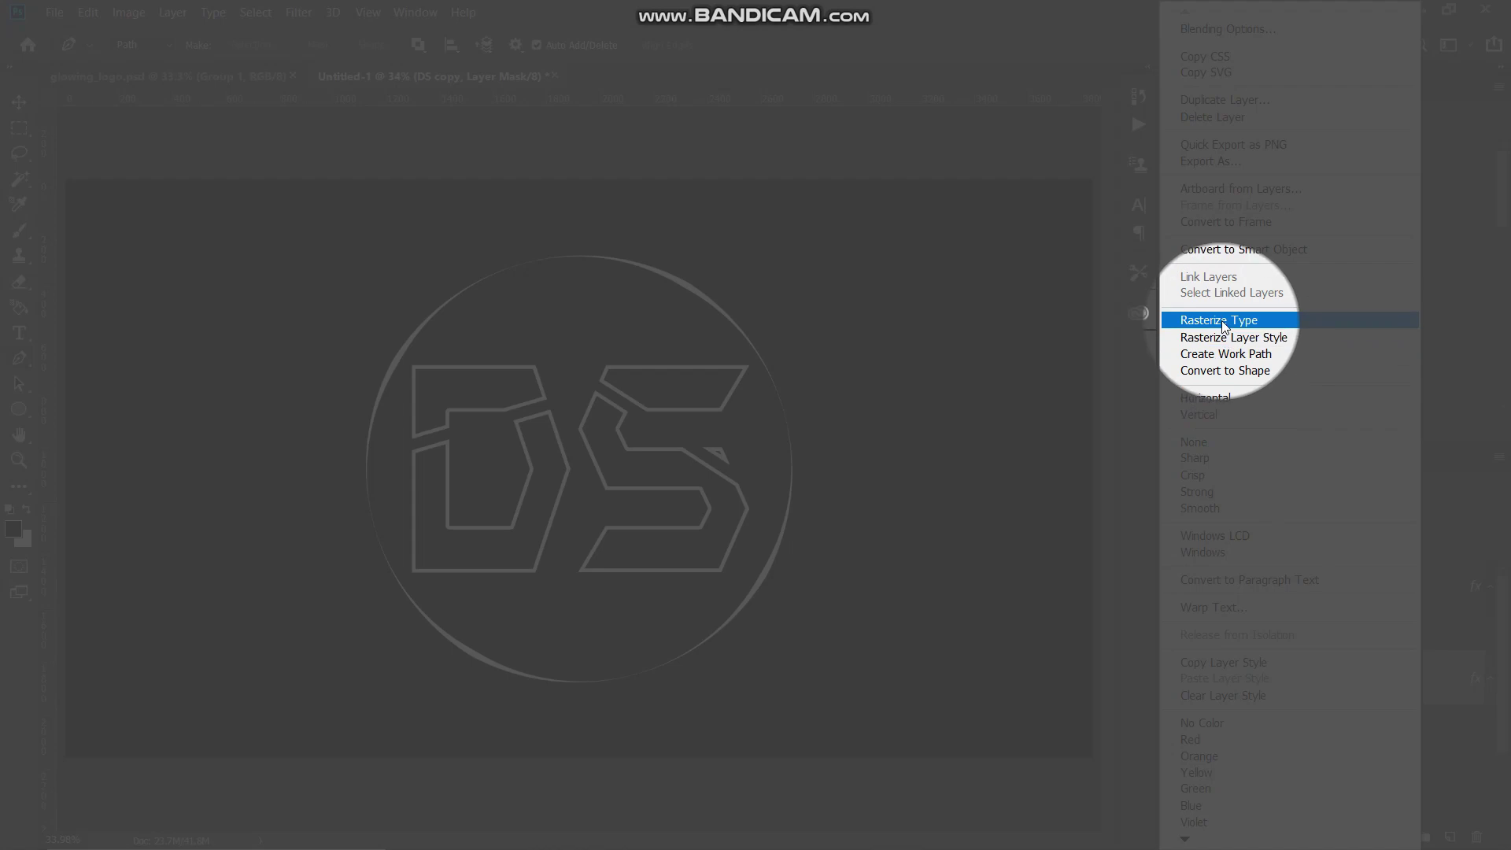
left_click(1224, 321)
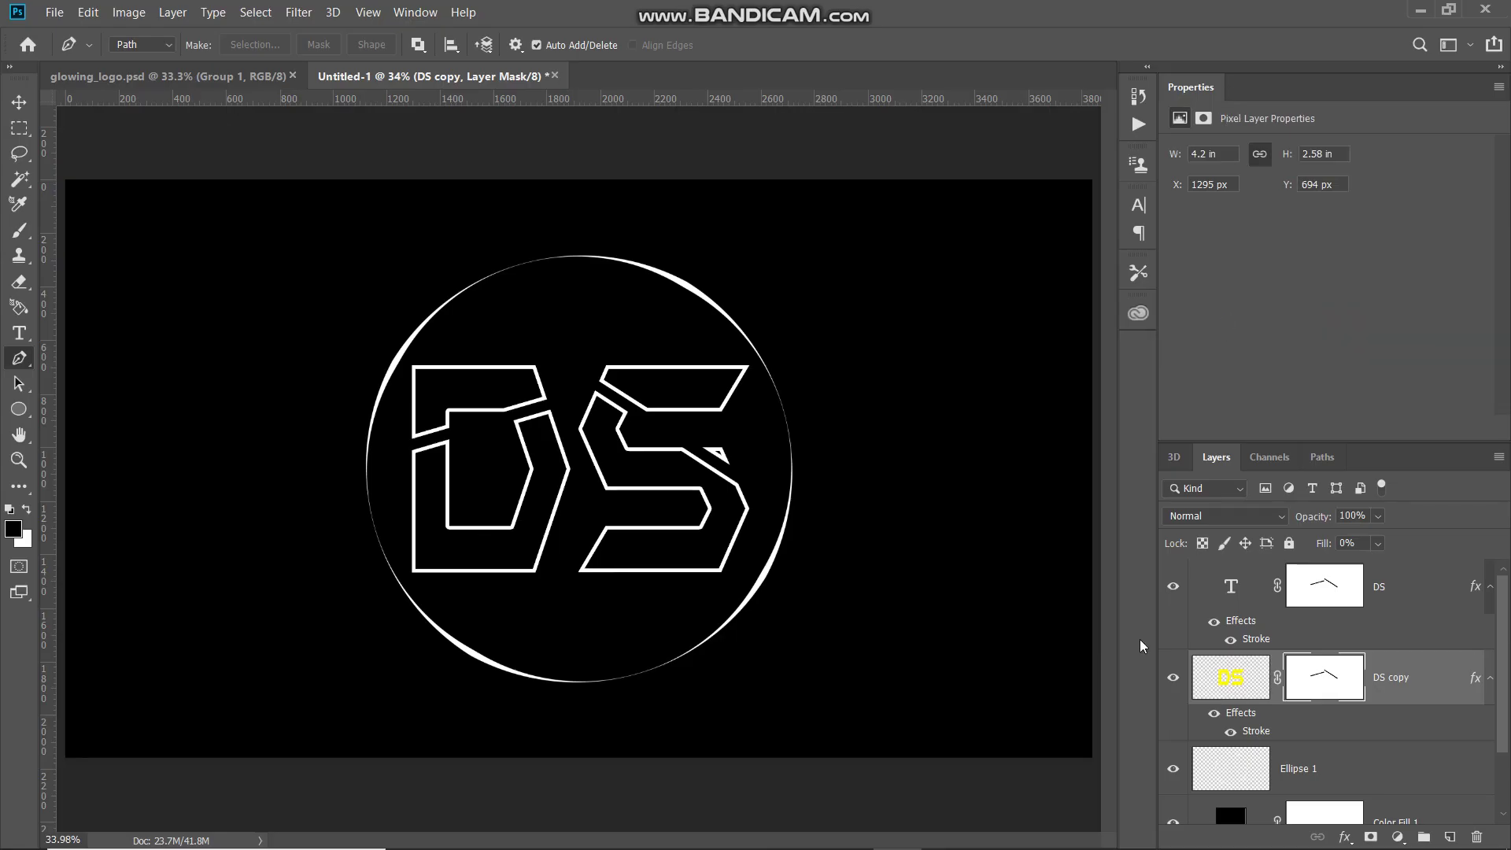
right_click(1322, 692)
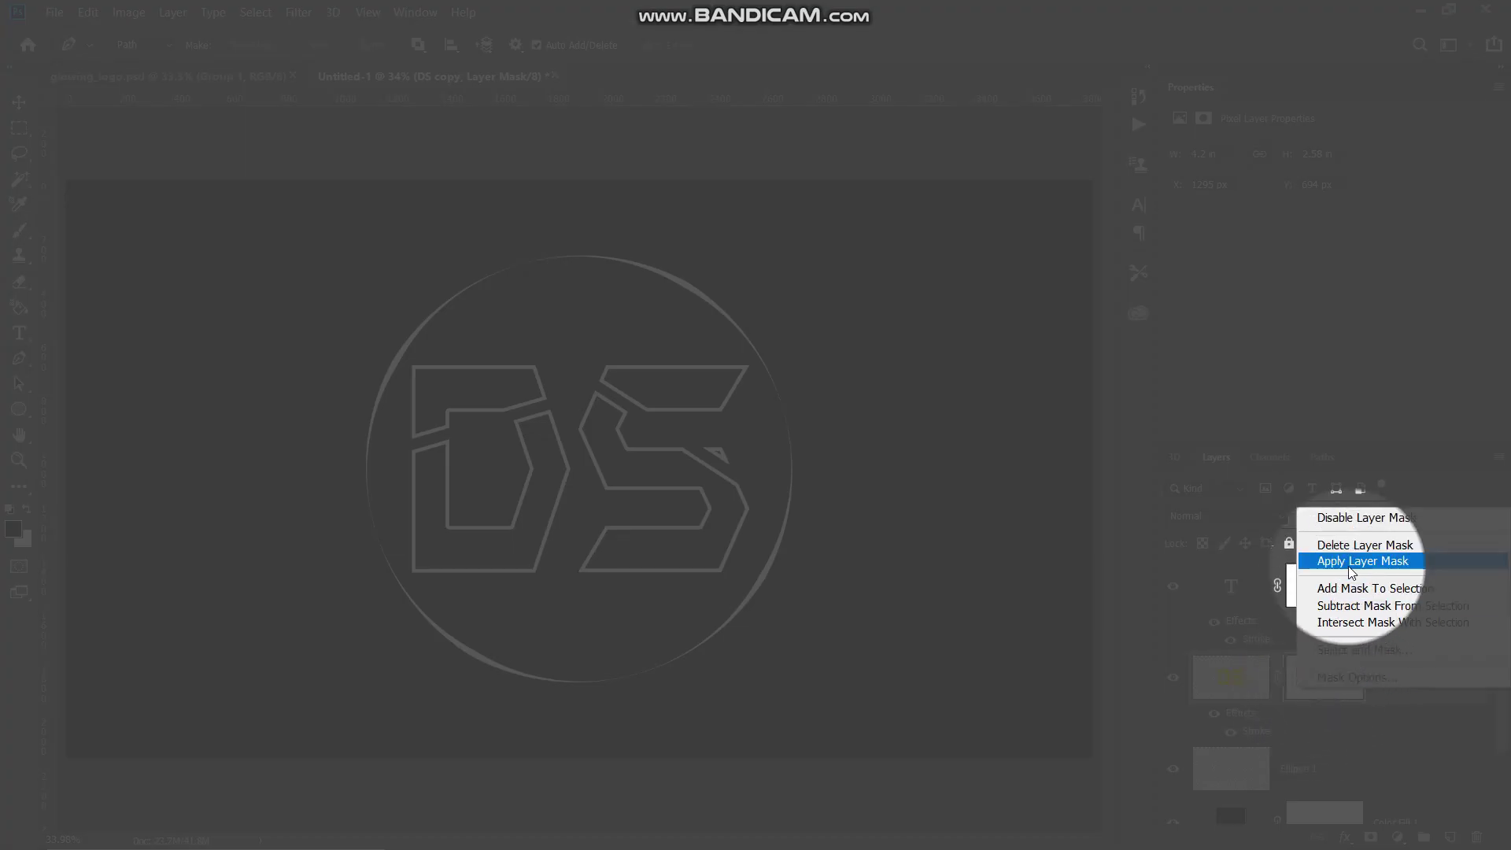
left_click(1363, 561)
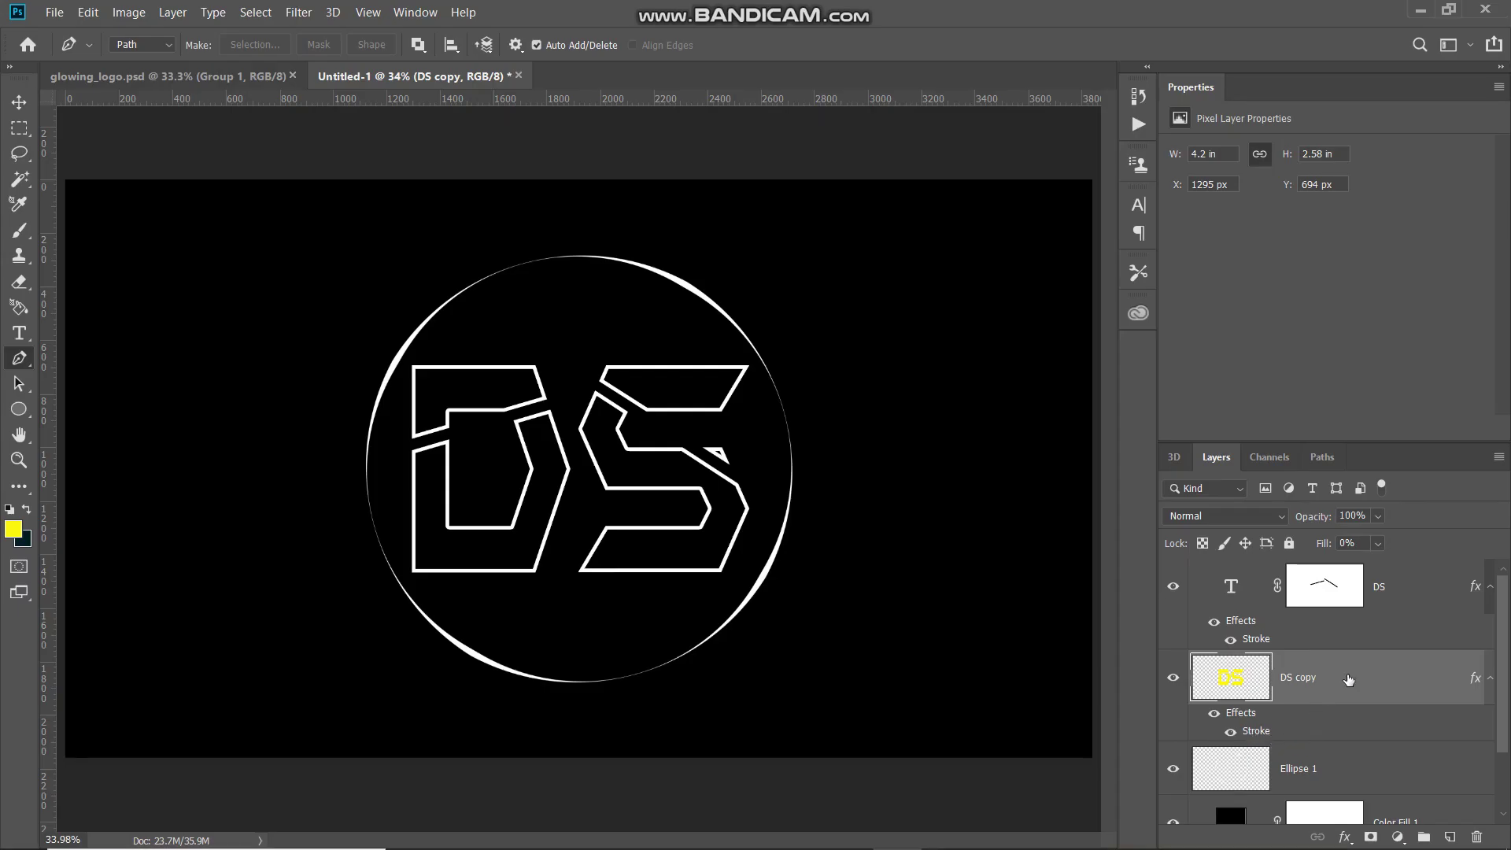
right_click(1350, 679)
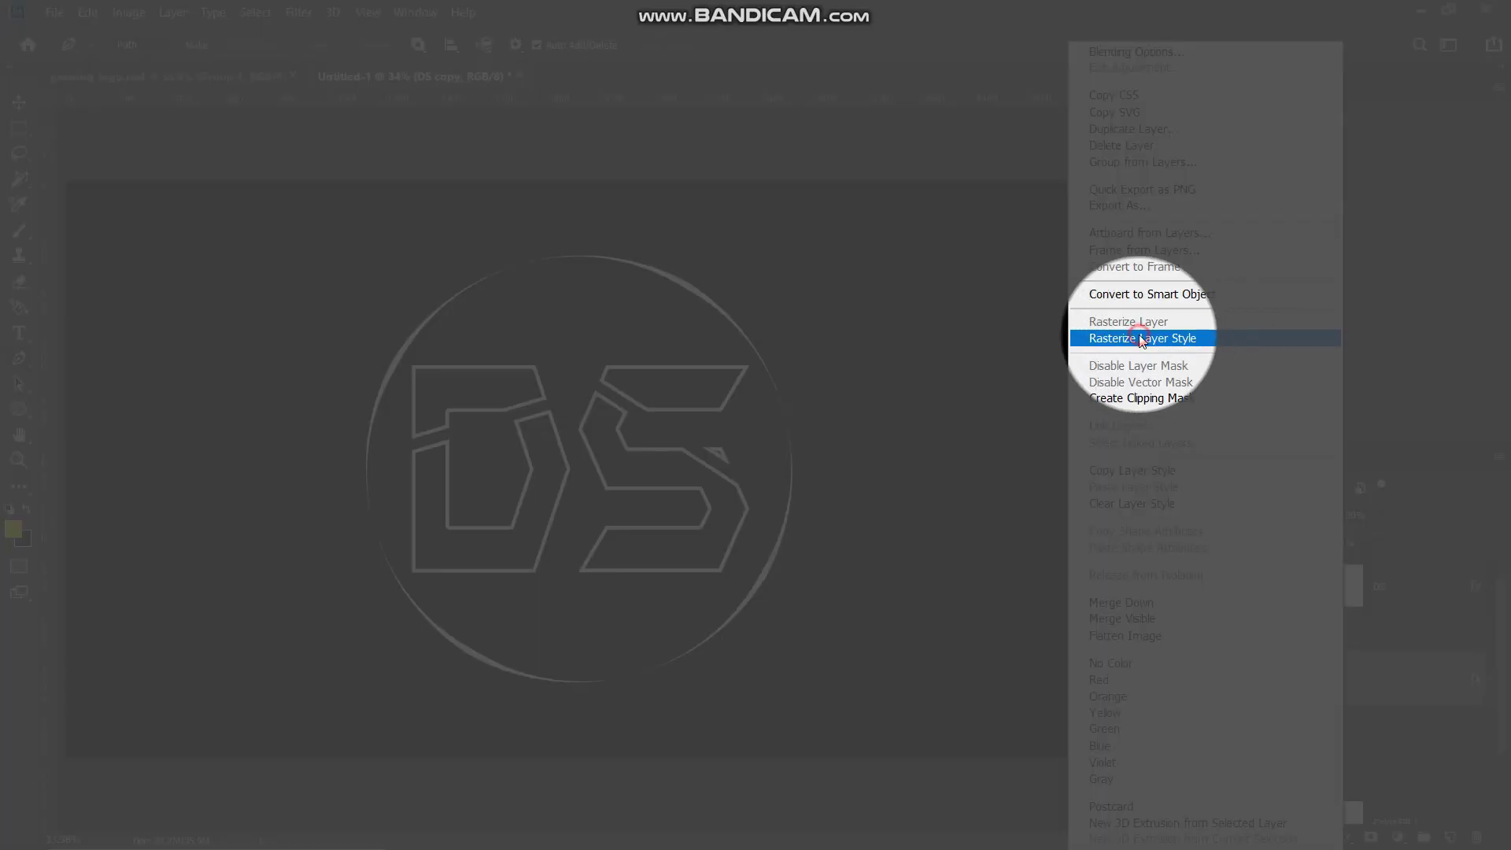
left_click(1141, 340)
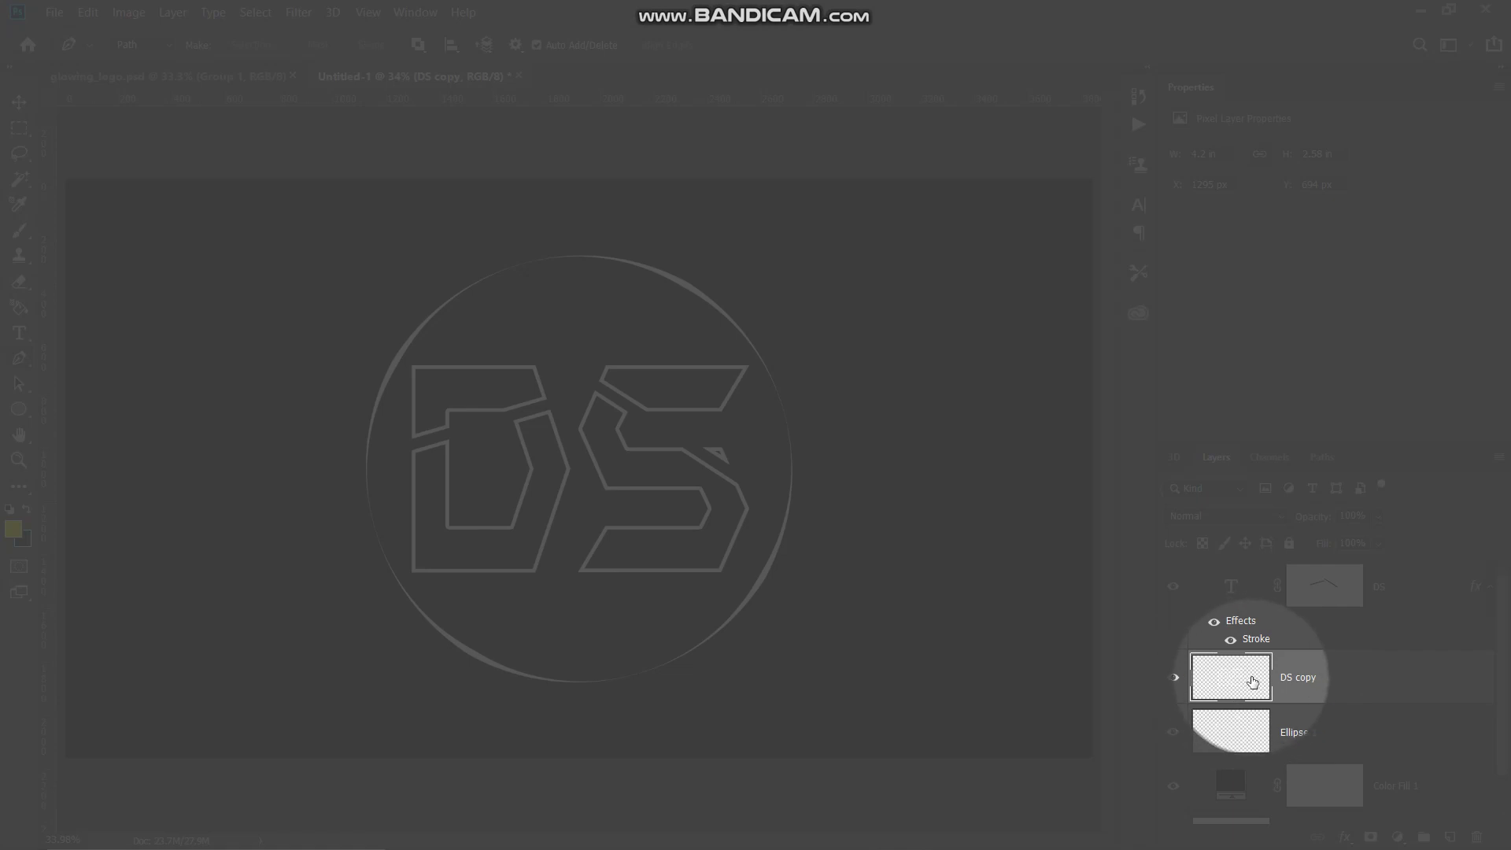
Step: Apply a Gaussian Blur with a 30 pixel radius to the DS copy layer, comparing the preview on and off
key("F10")
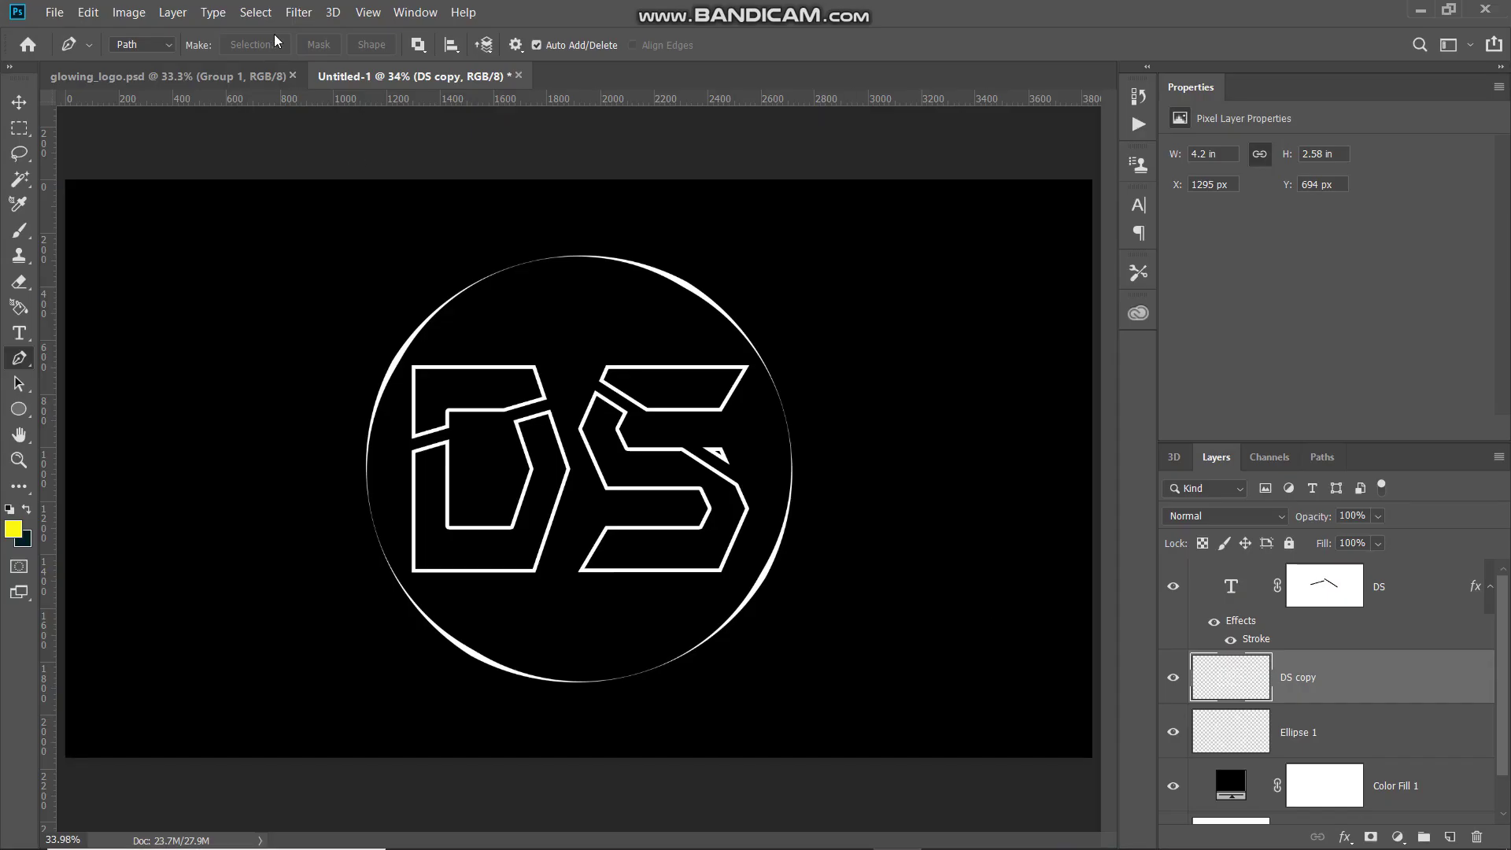
key("F10")
left_click(299, 11)
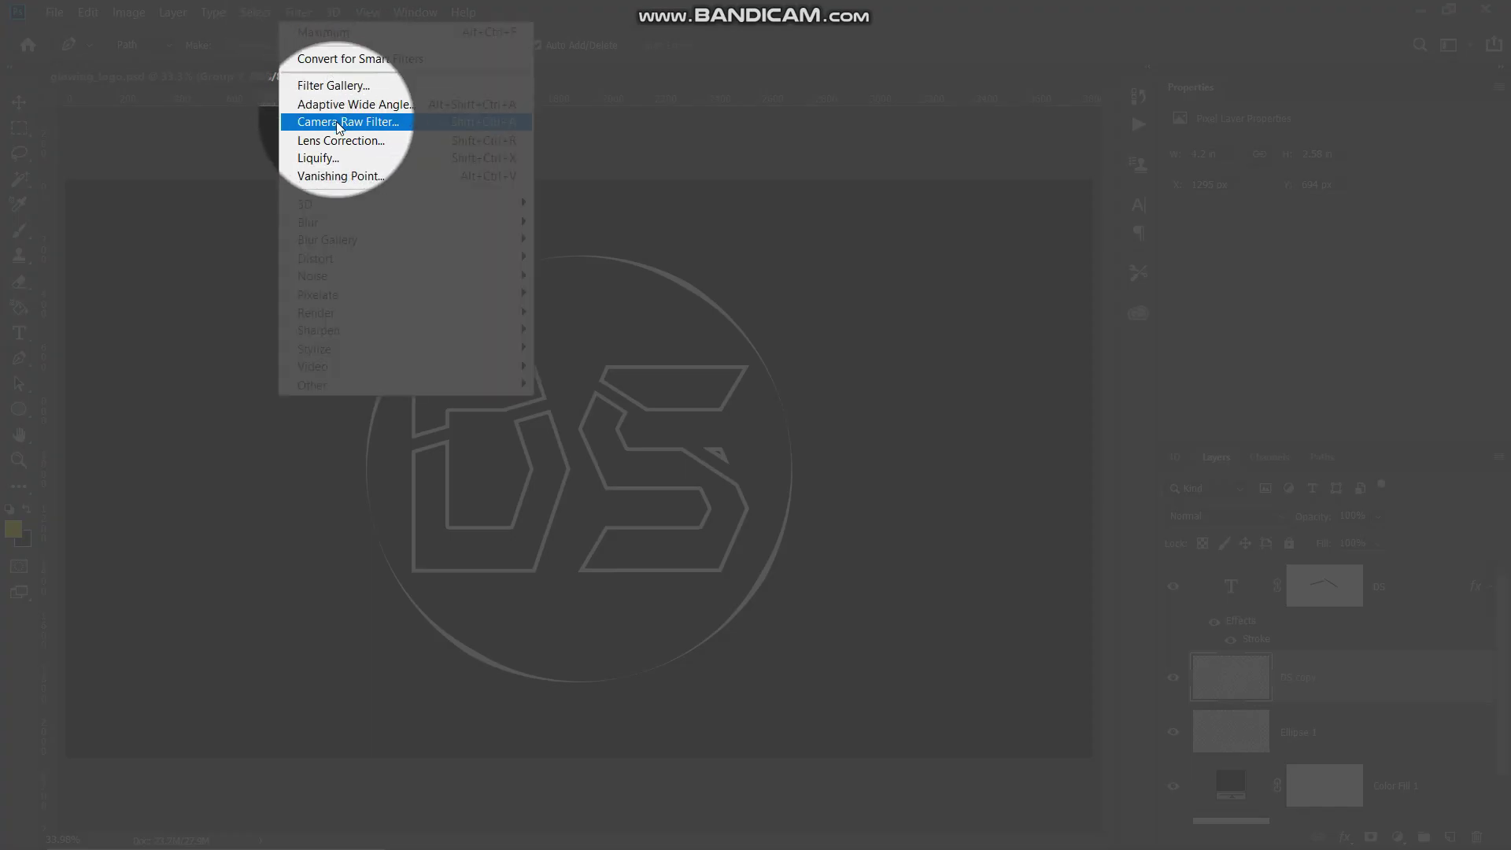
mouse_move(462, 222)
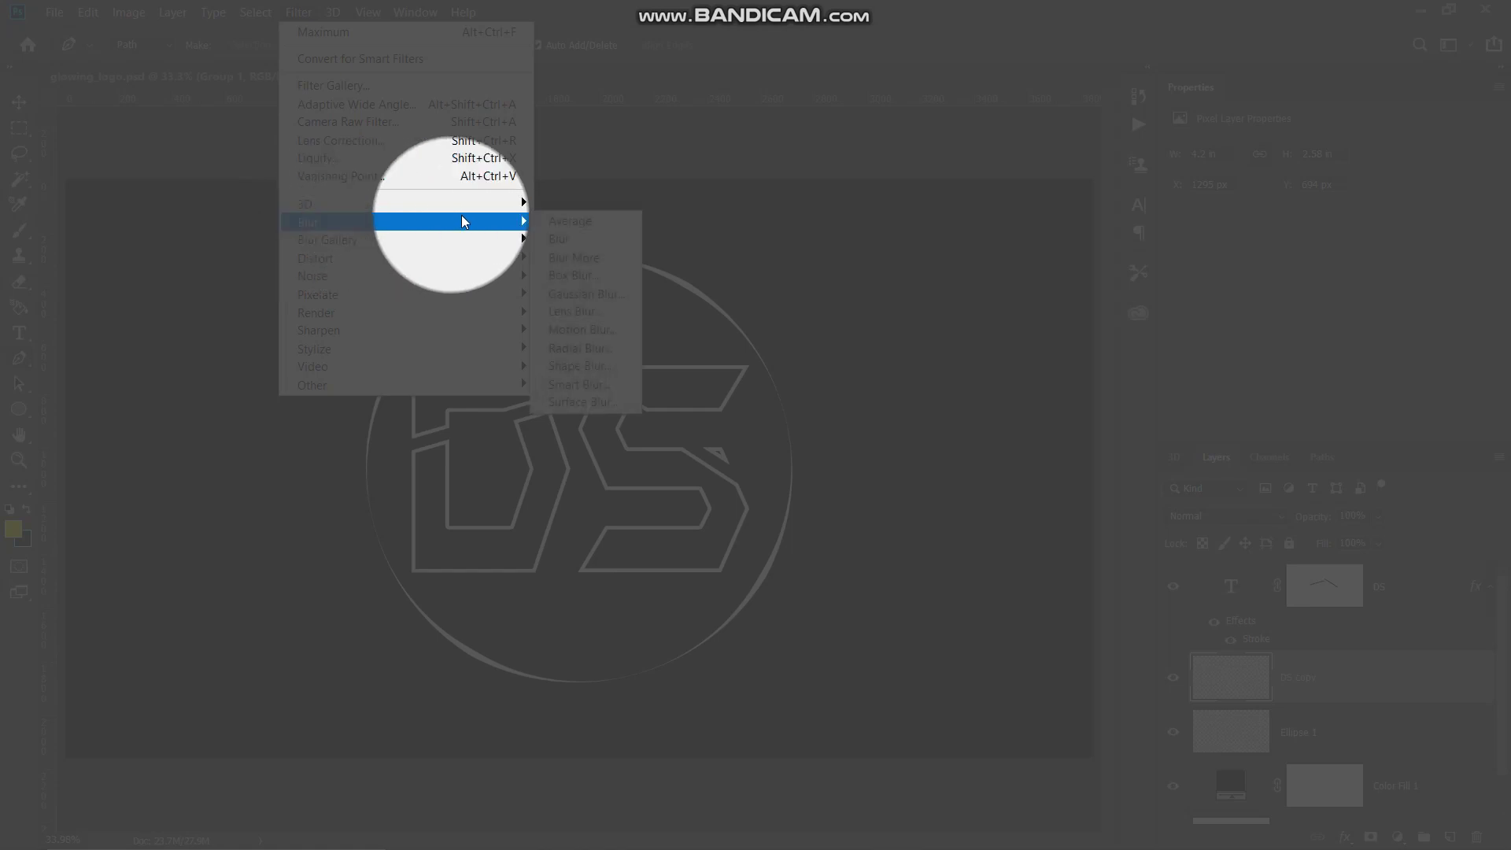
left_click(586, 294)
key("F10")
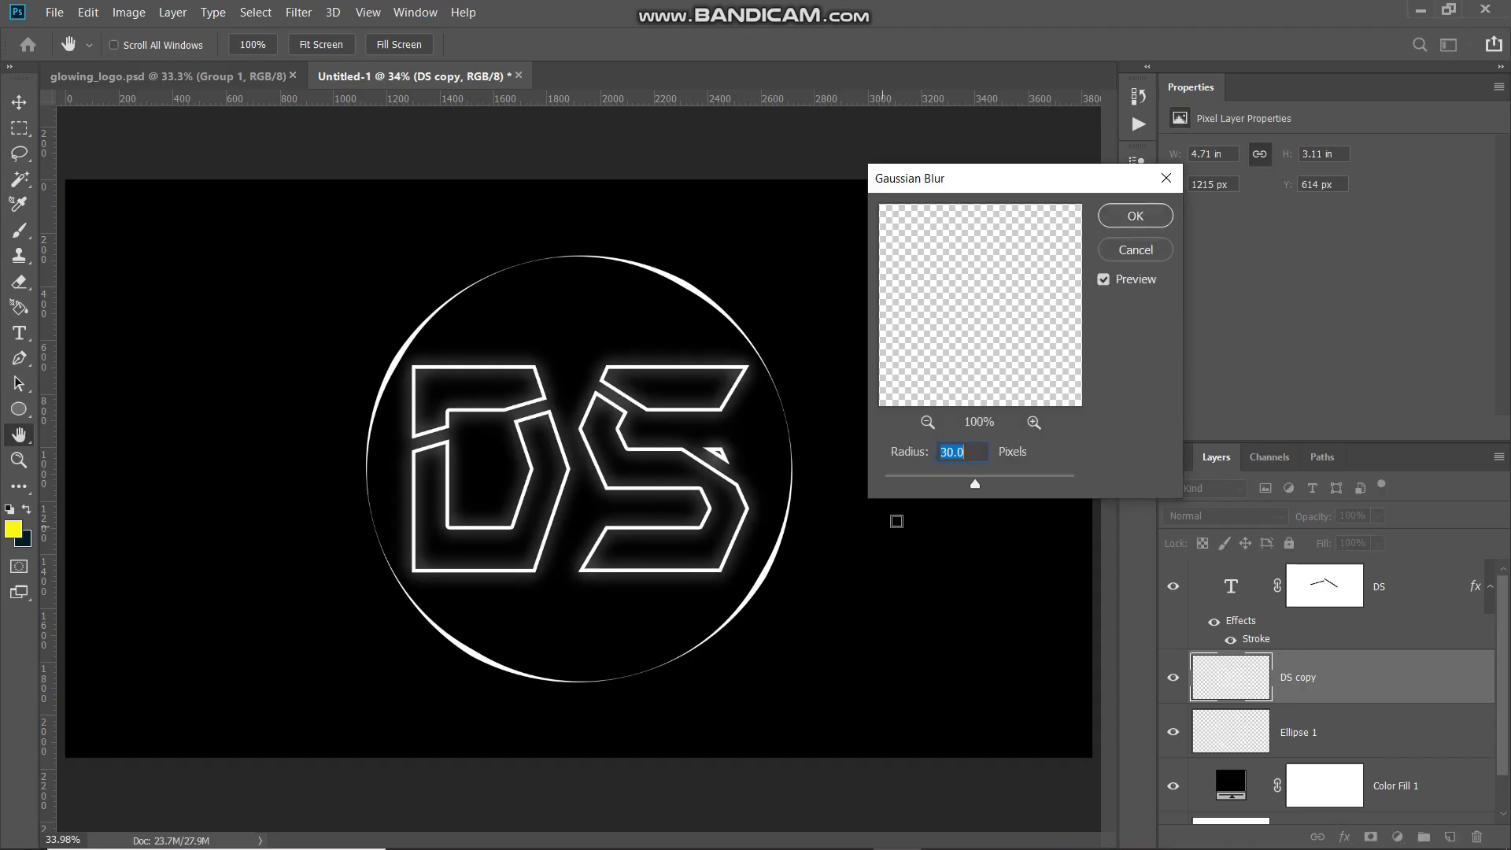
left_click(977, 451)
left_click(1103, 281)
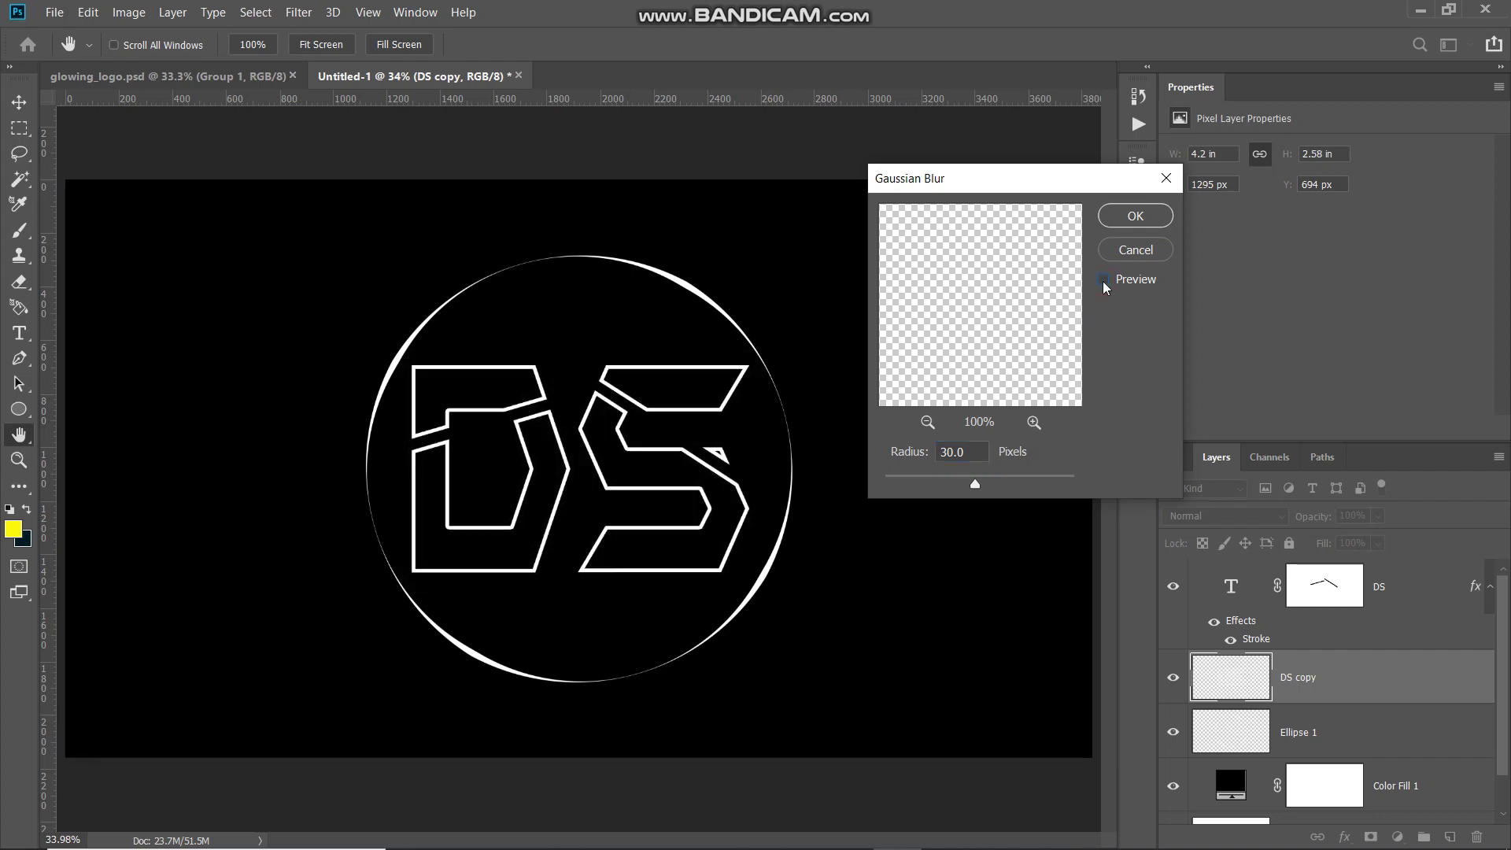
left_click(1103, 281)
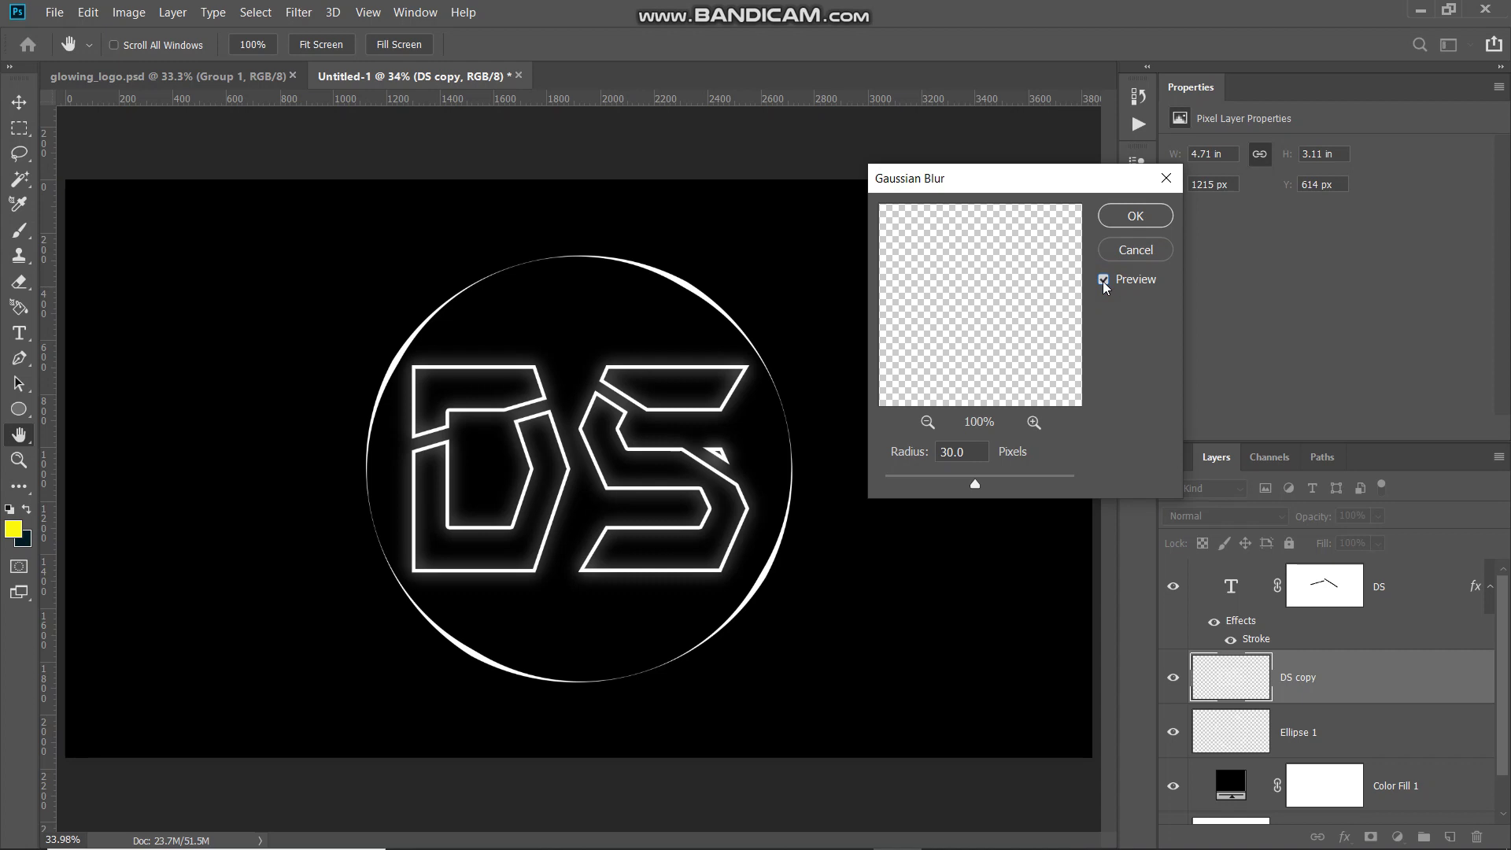
left_click(1137, 221)
key("p")
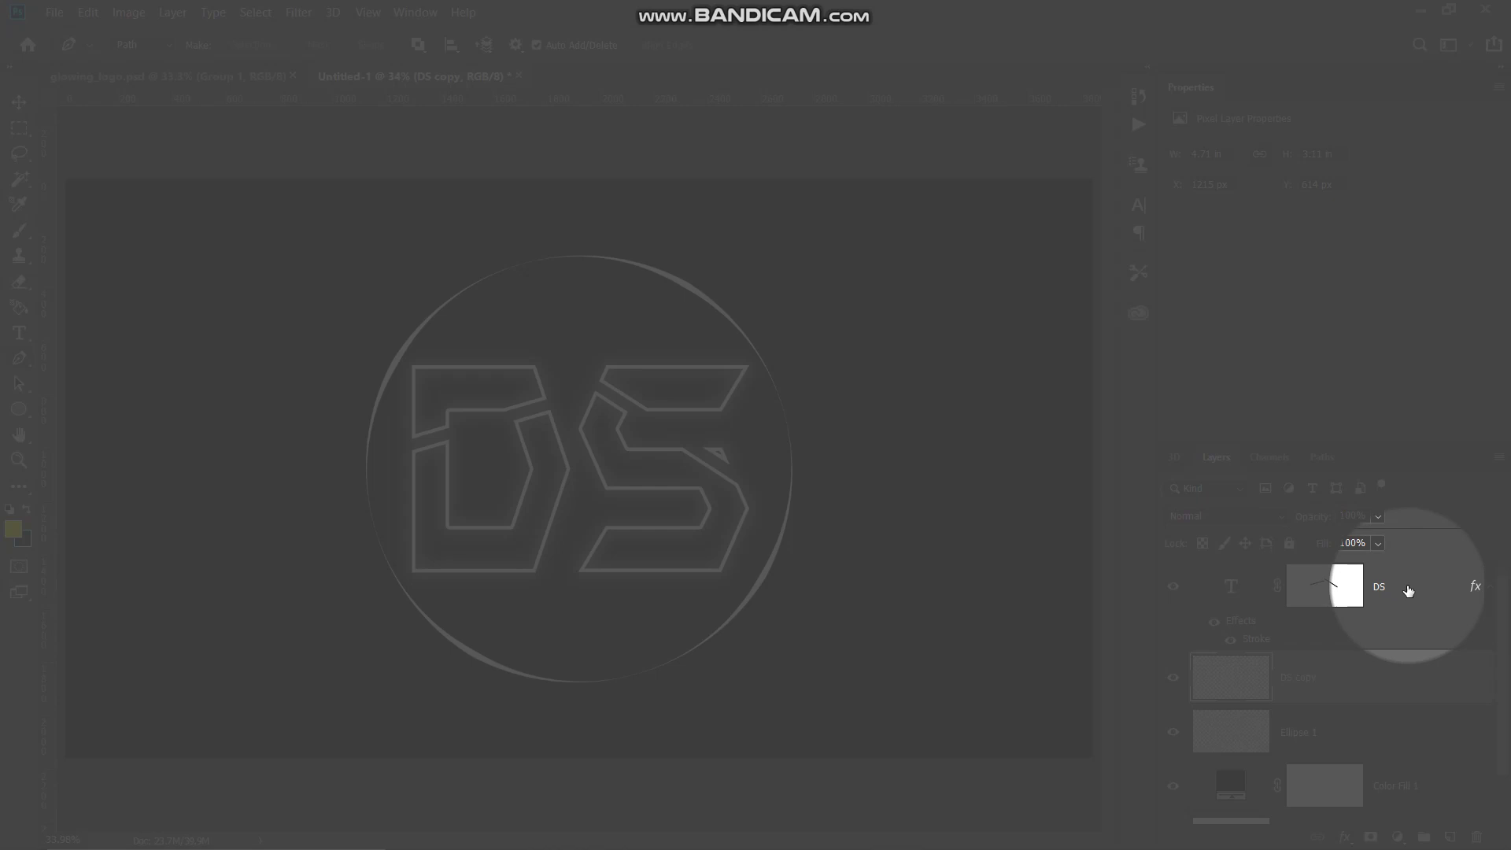
Step: Add an Outer Glow effect to the DS layer with Screen blend mode, 15% opacity and 0% noise
left_click(1404, 590)
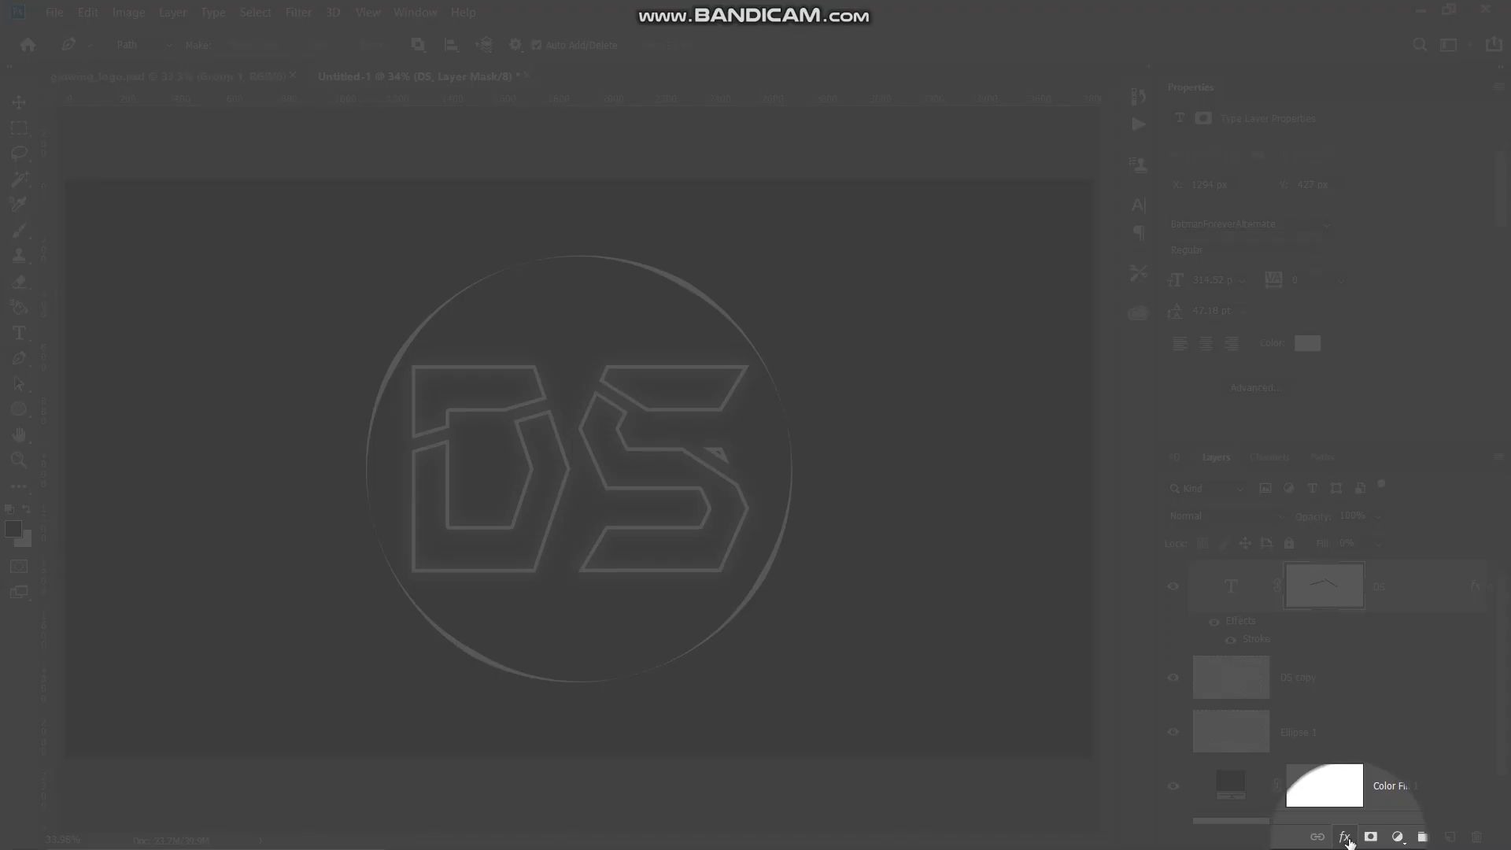
left_click(1345, 837)
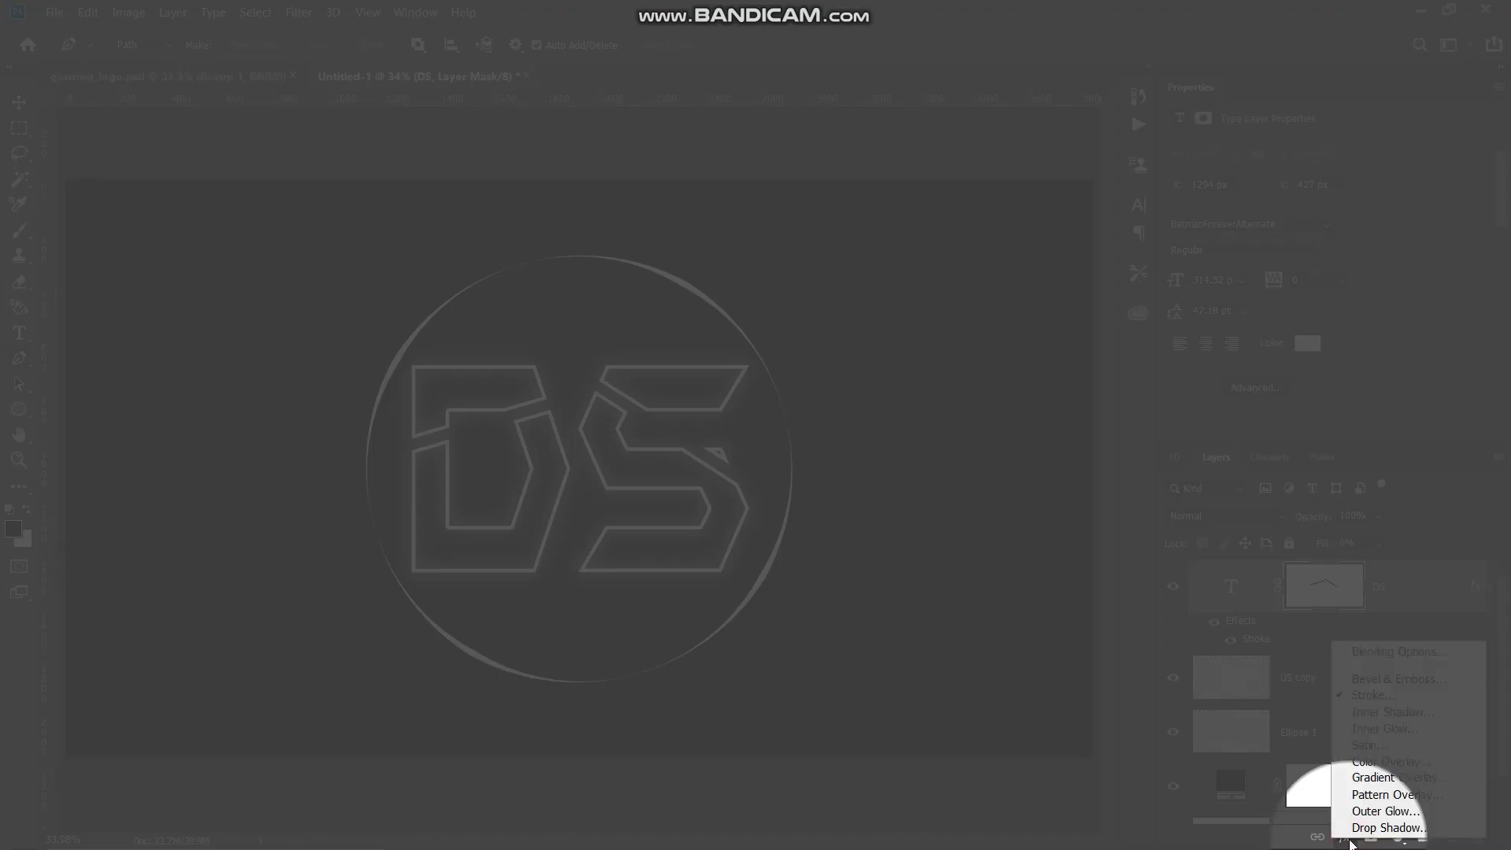
left_click(1386, 811)
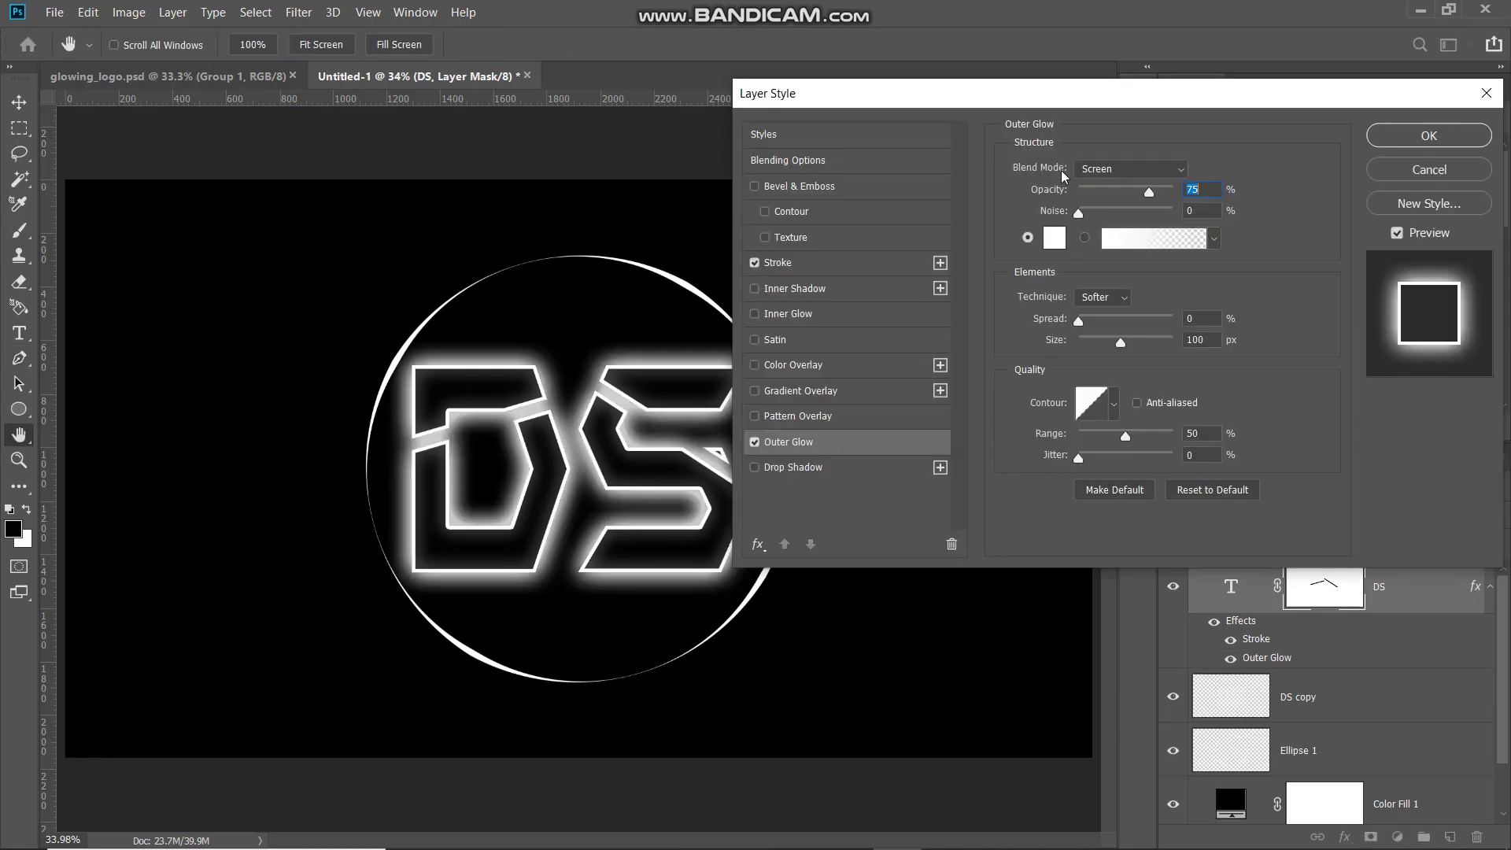
left_click(1089, 168)
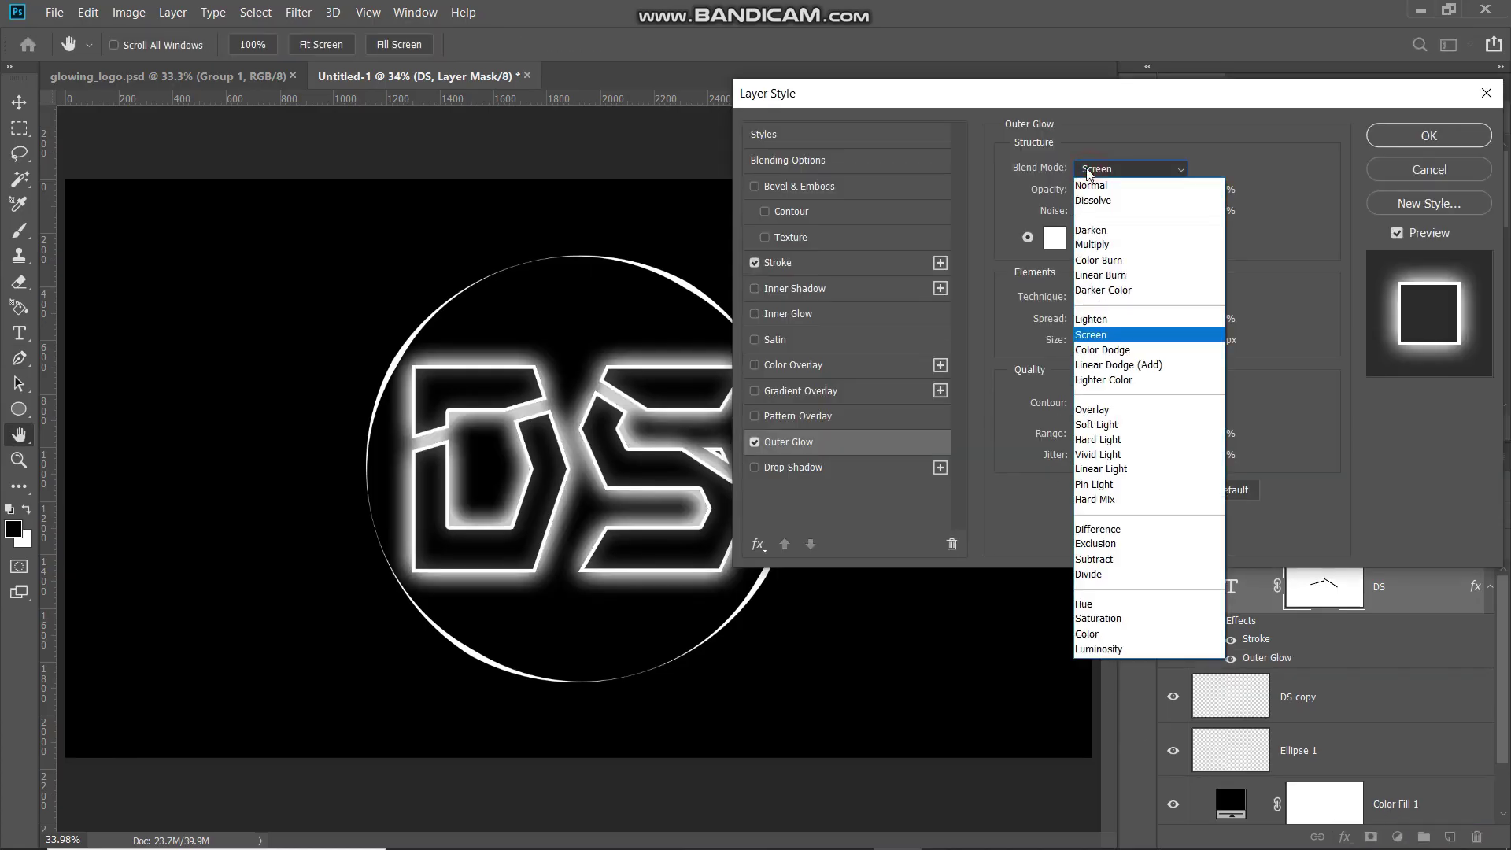
left_click(1089, 330)
key("BackSpace")
type("15")
left_click(1214, 211)
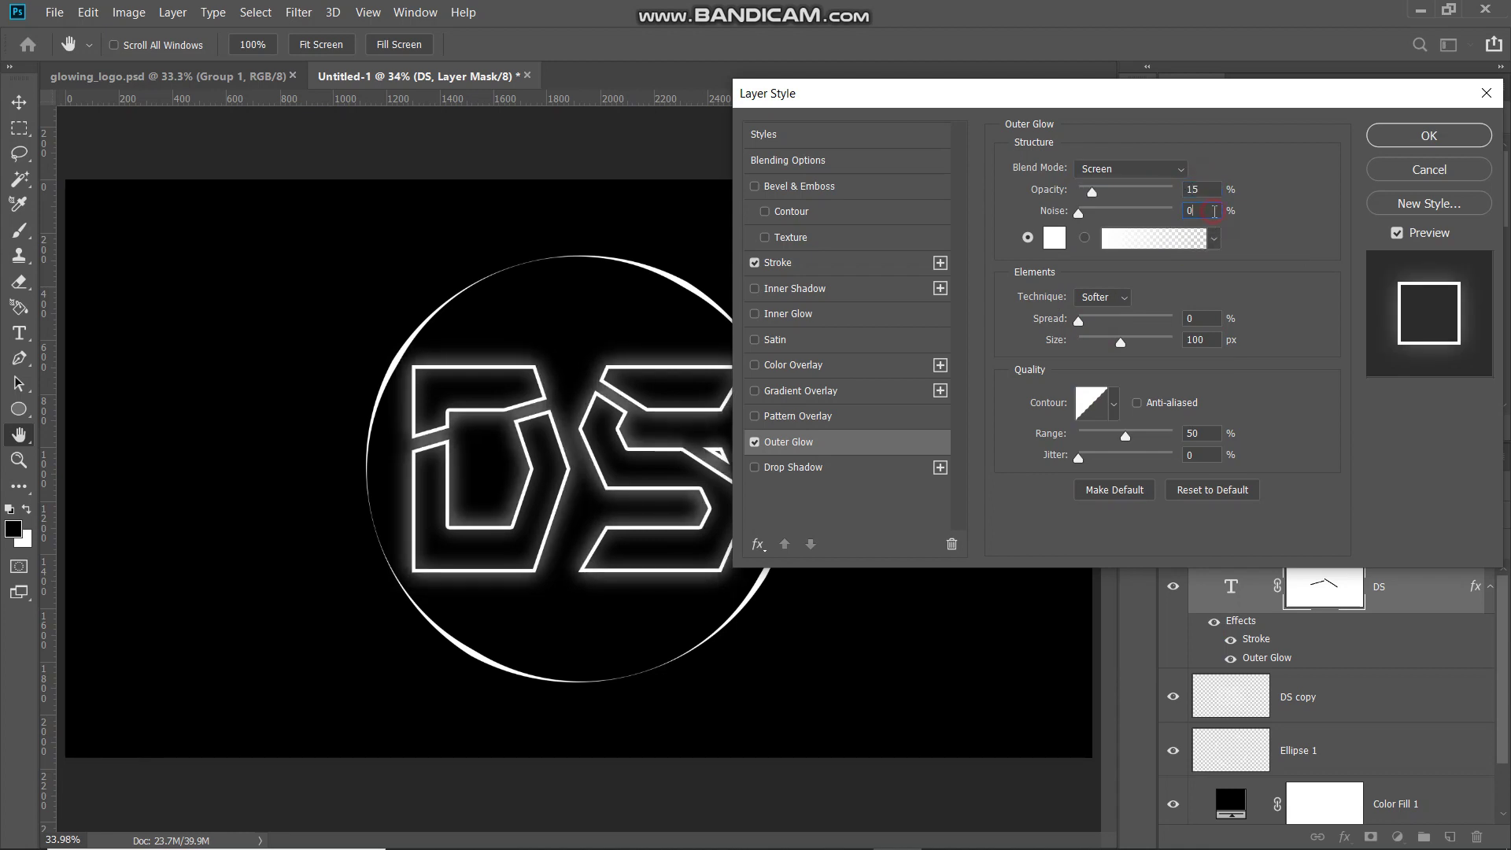
Step: Give the Outer Glow a white ffffff color, Softer technique, 0% spread and 60 px size, comparing it on and off
left_click(1052, 237)
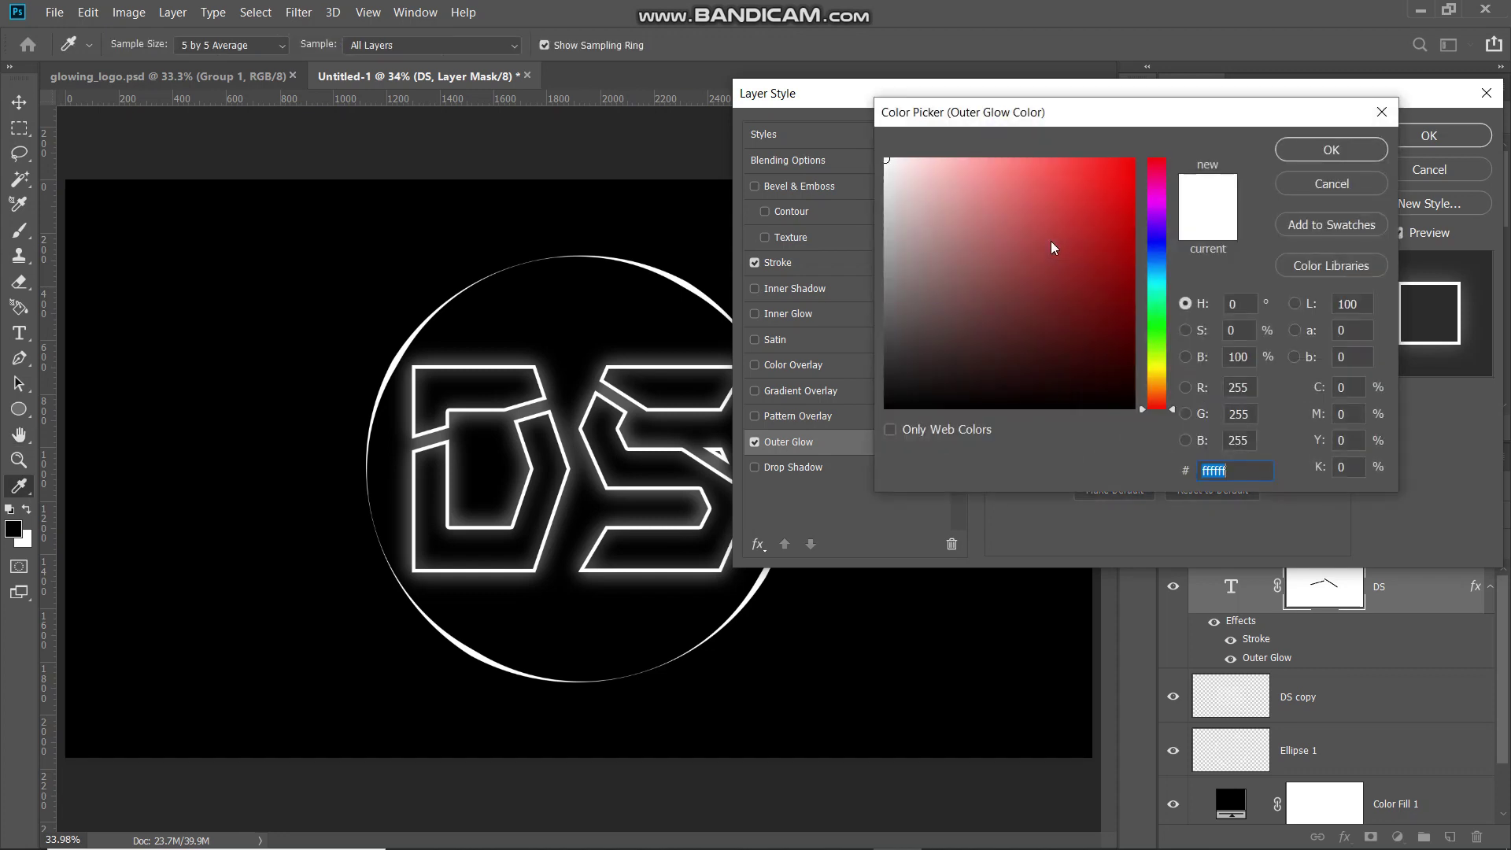
left_click(1326, 151)
left_click(1102, 299)
left_click(1104, 315)
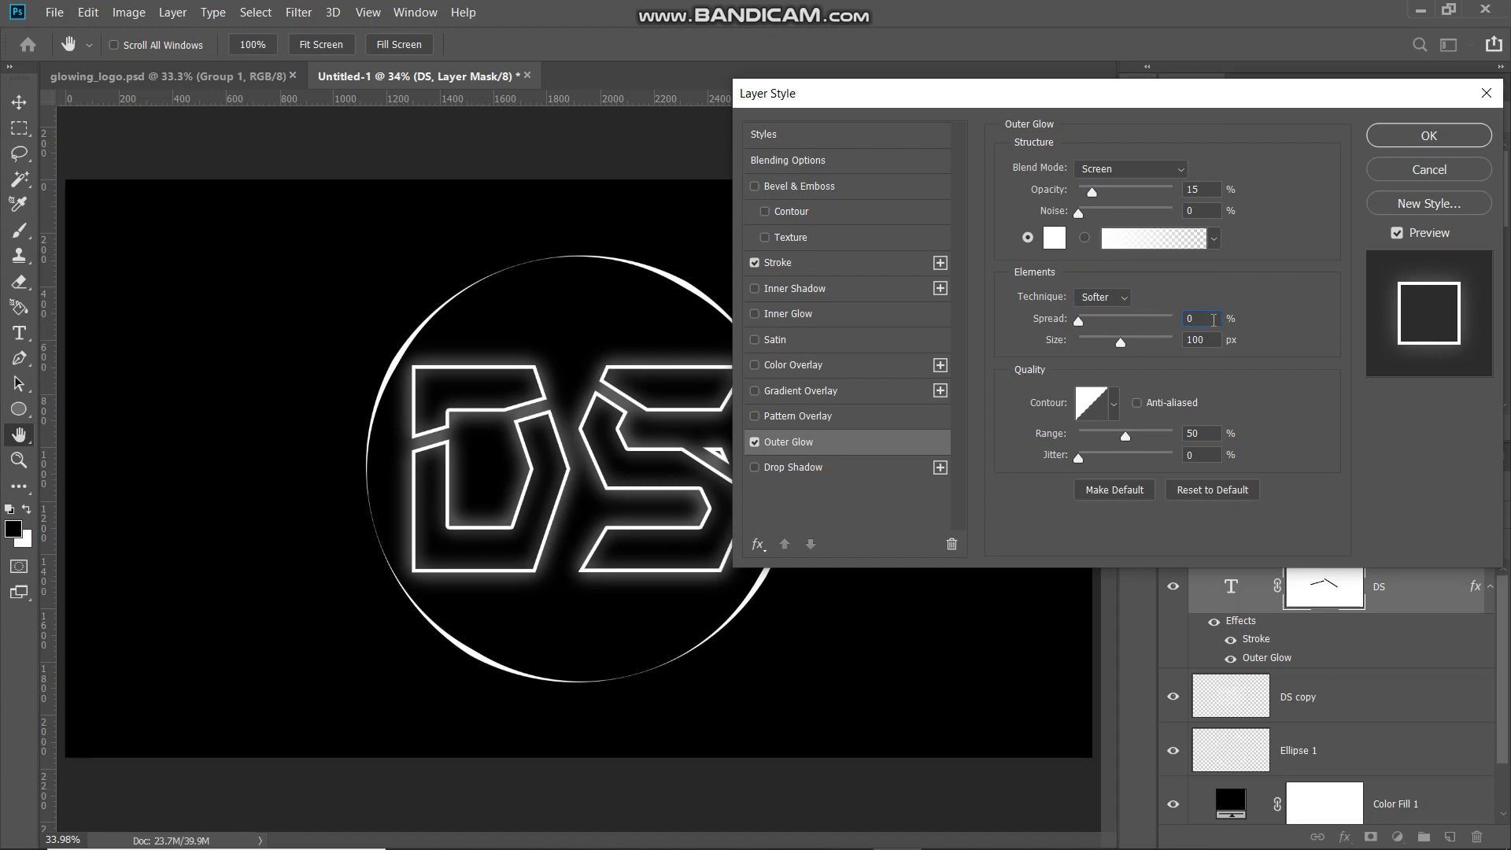
double_click(1214, 346)
type("60")
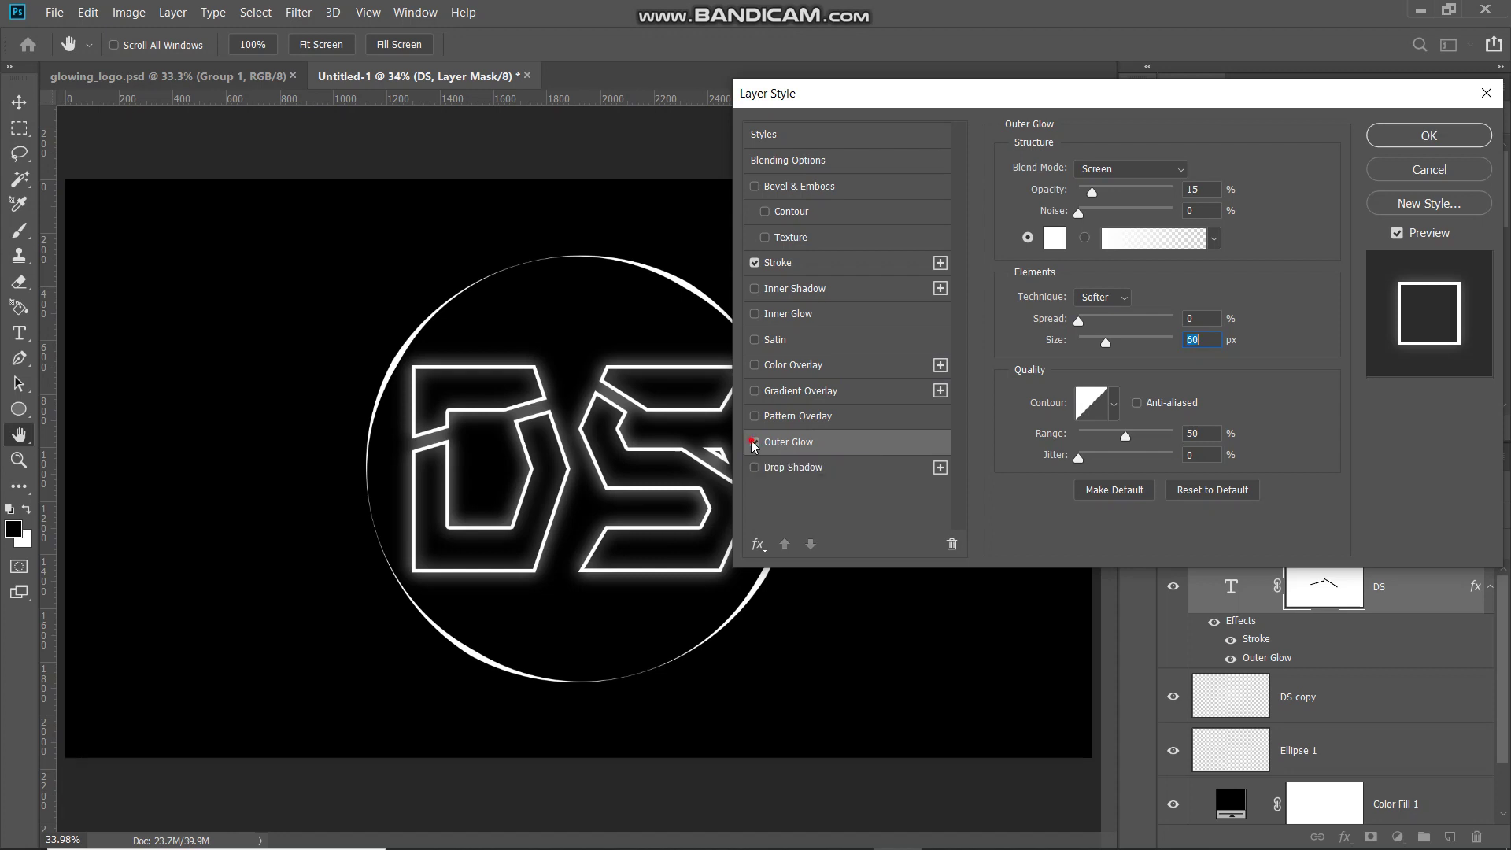
left_click(753, 443)
left_click(754, 443)
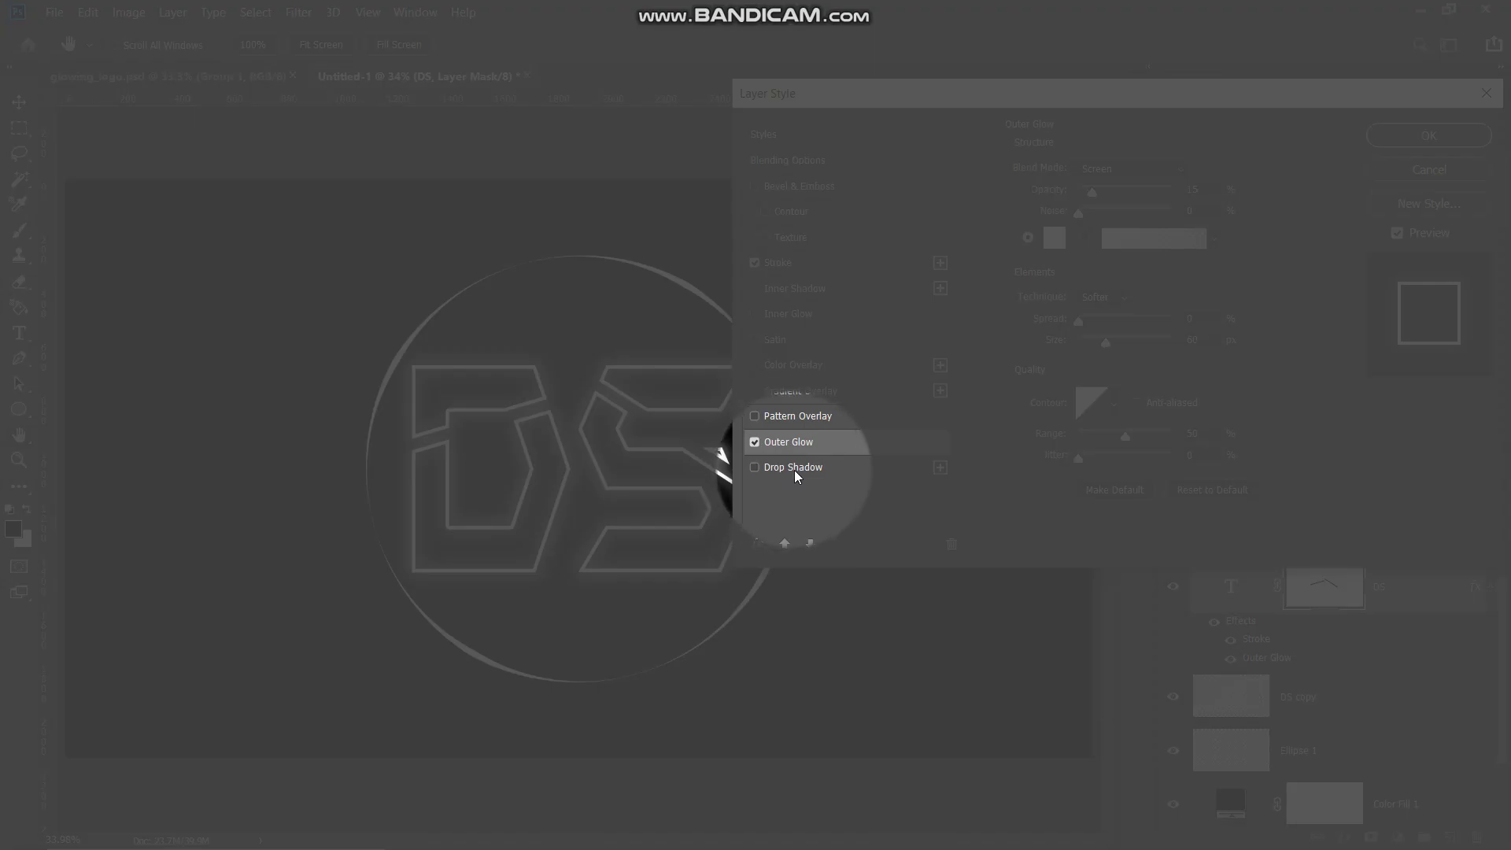
Step: Add a Drop Shadow to the DS layer with Linear Dodge (Add) blend mode, white ffffff color and 10% opacity
left_click(796, 468)
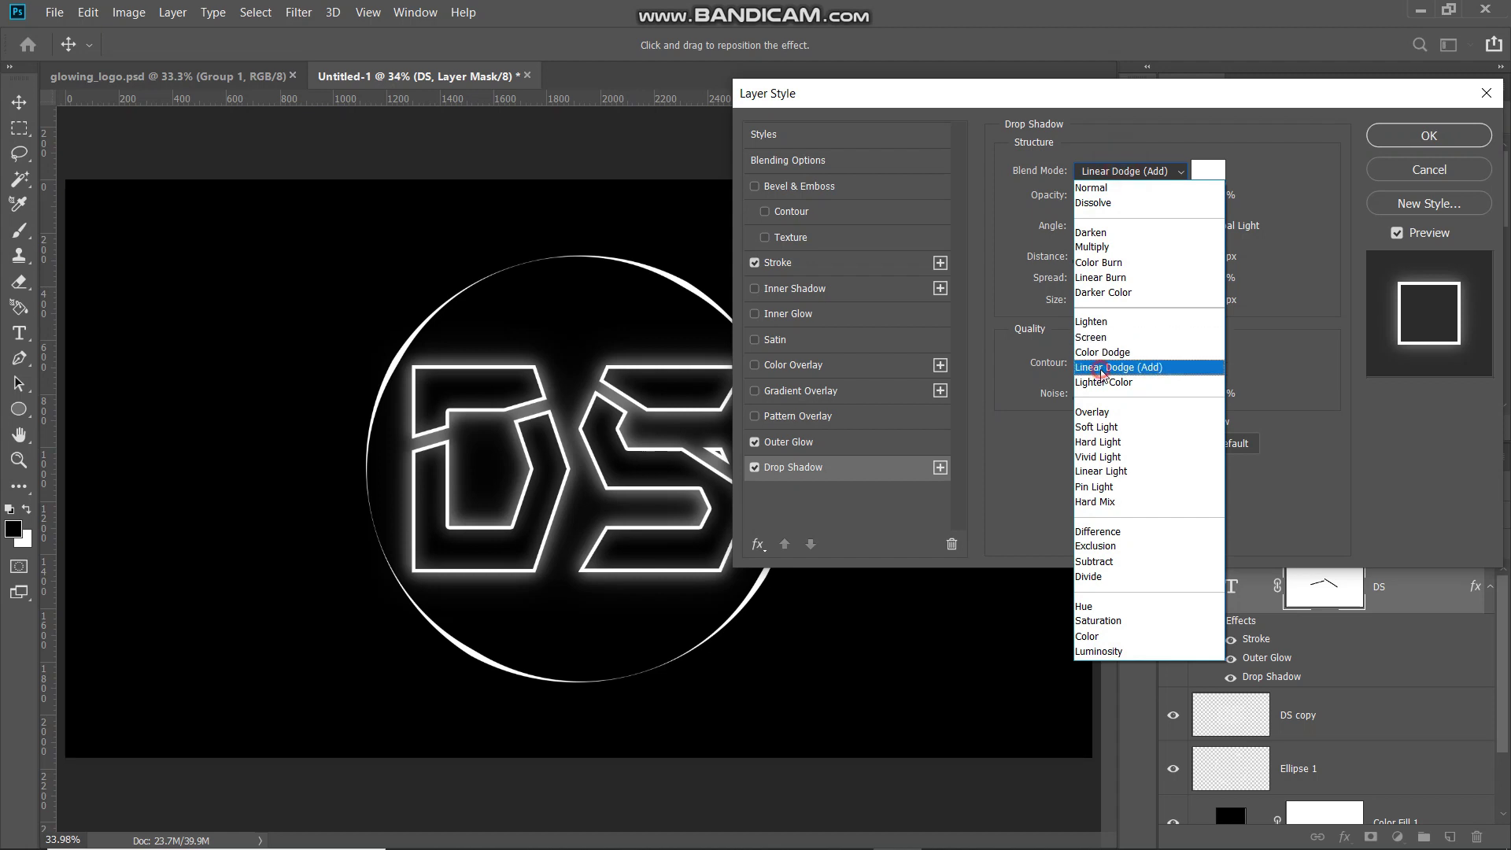
left_click(1105, 367)
left_click(1205, 175)
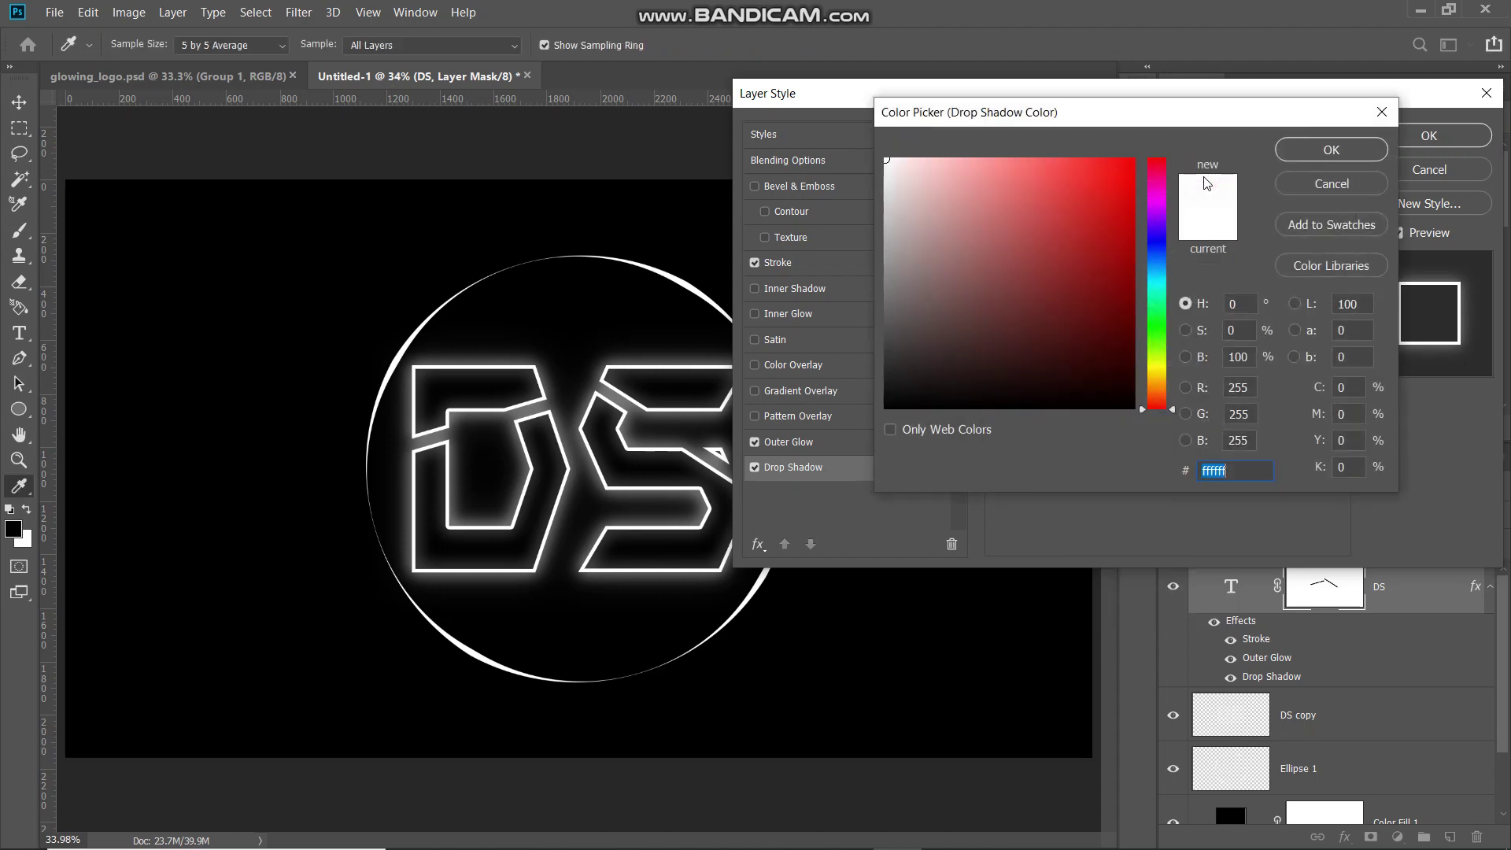
left_click(1298, 149)
left_click(1213, 194)
type("15")
key("BackSpace")
type("0")
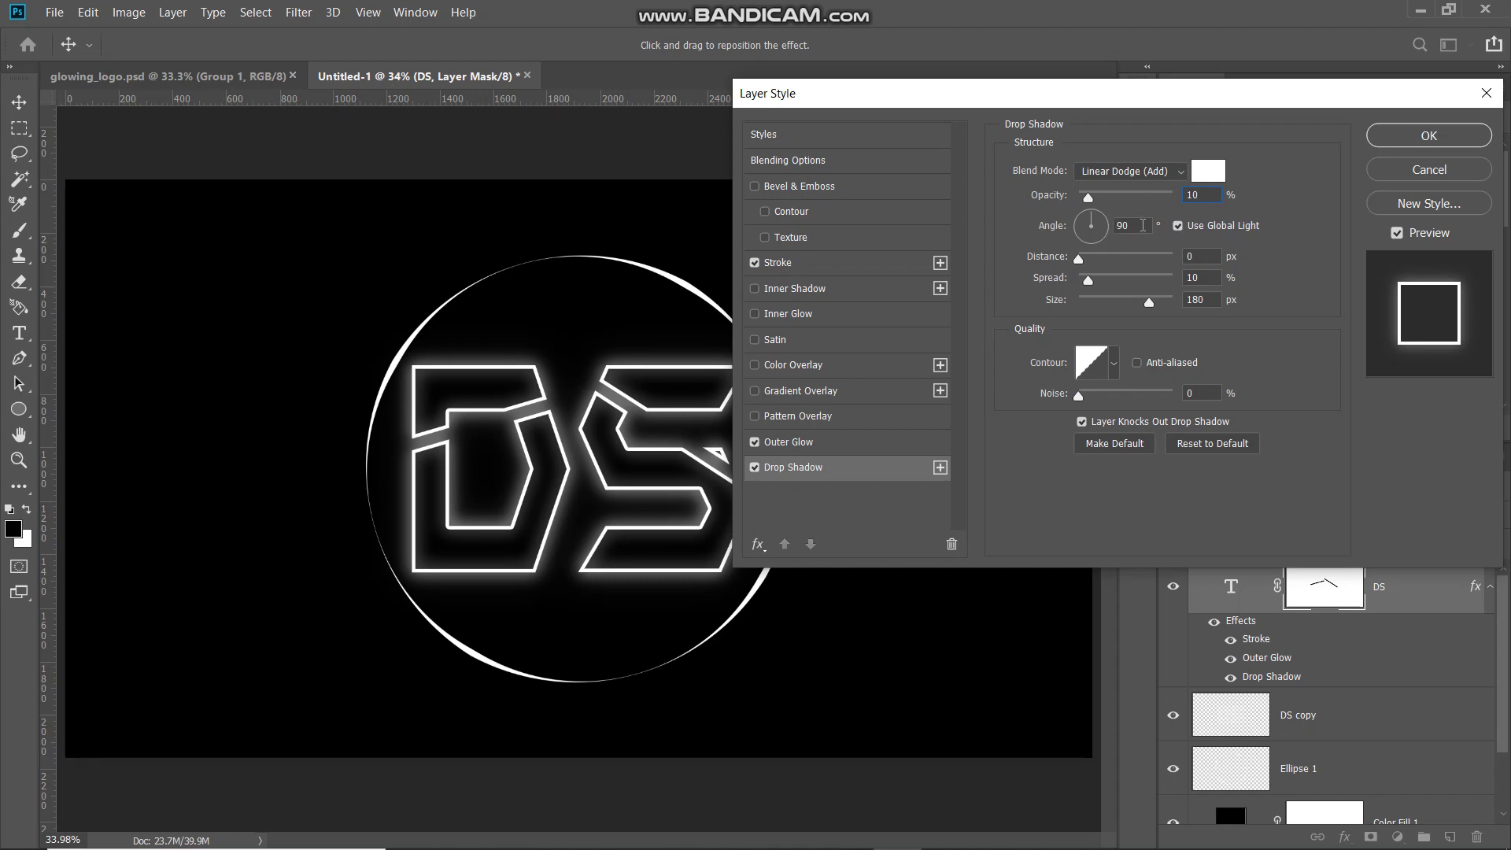
Step: Set the Drop Shadow to 3 px distance, 0% spread and 250 px size, compare it on and off, and apply the layer style
left_click(1205, 257)
key("BackSpace")
type("0")
key("Tab")
type("250")
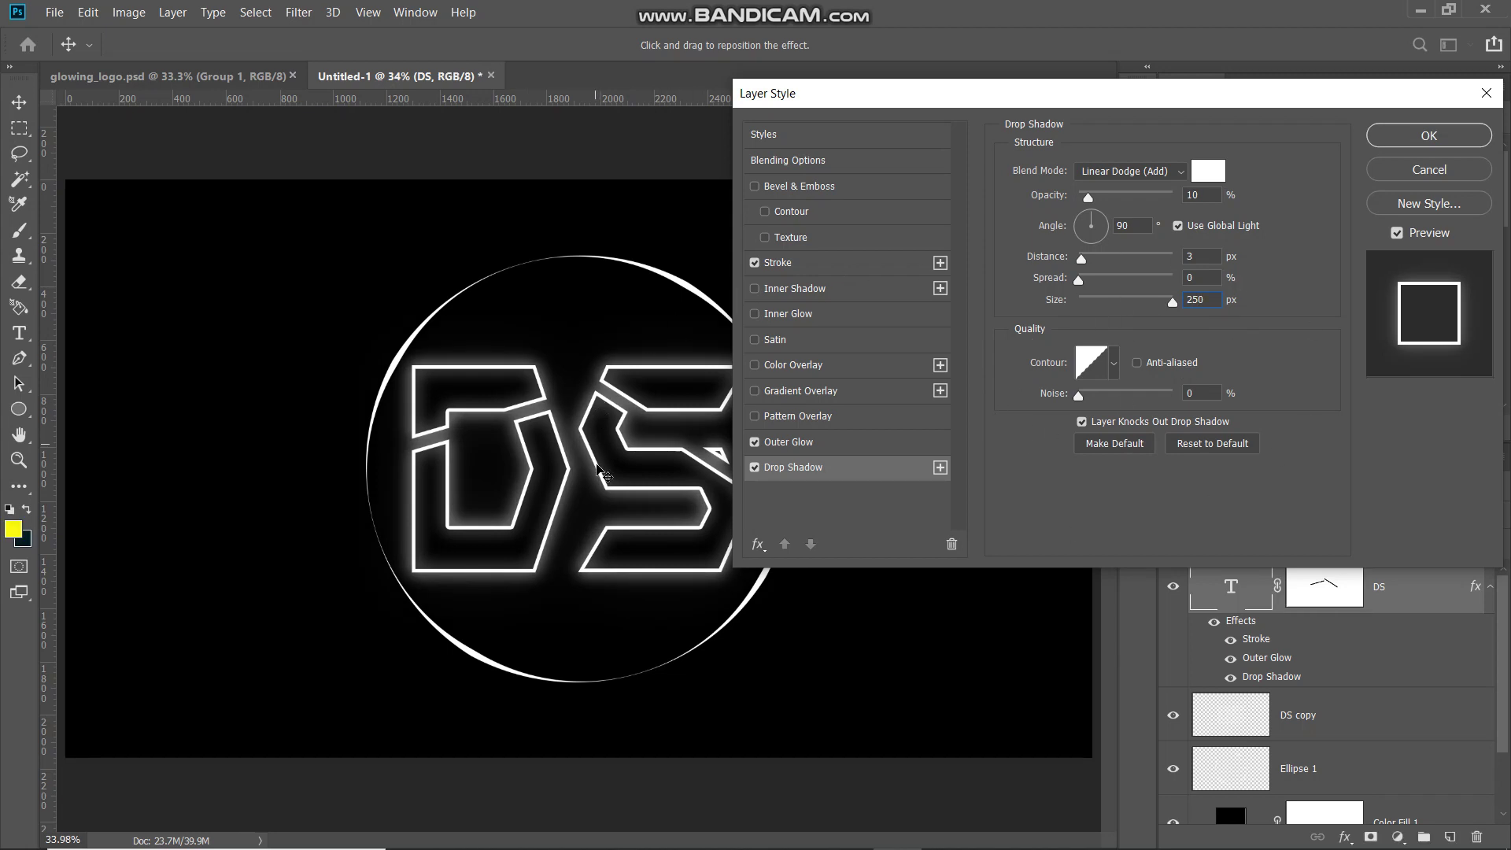
left_click(754, 469)
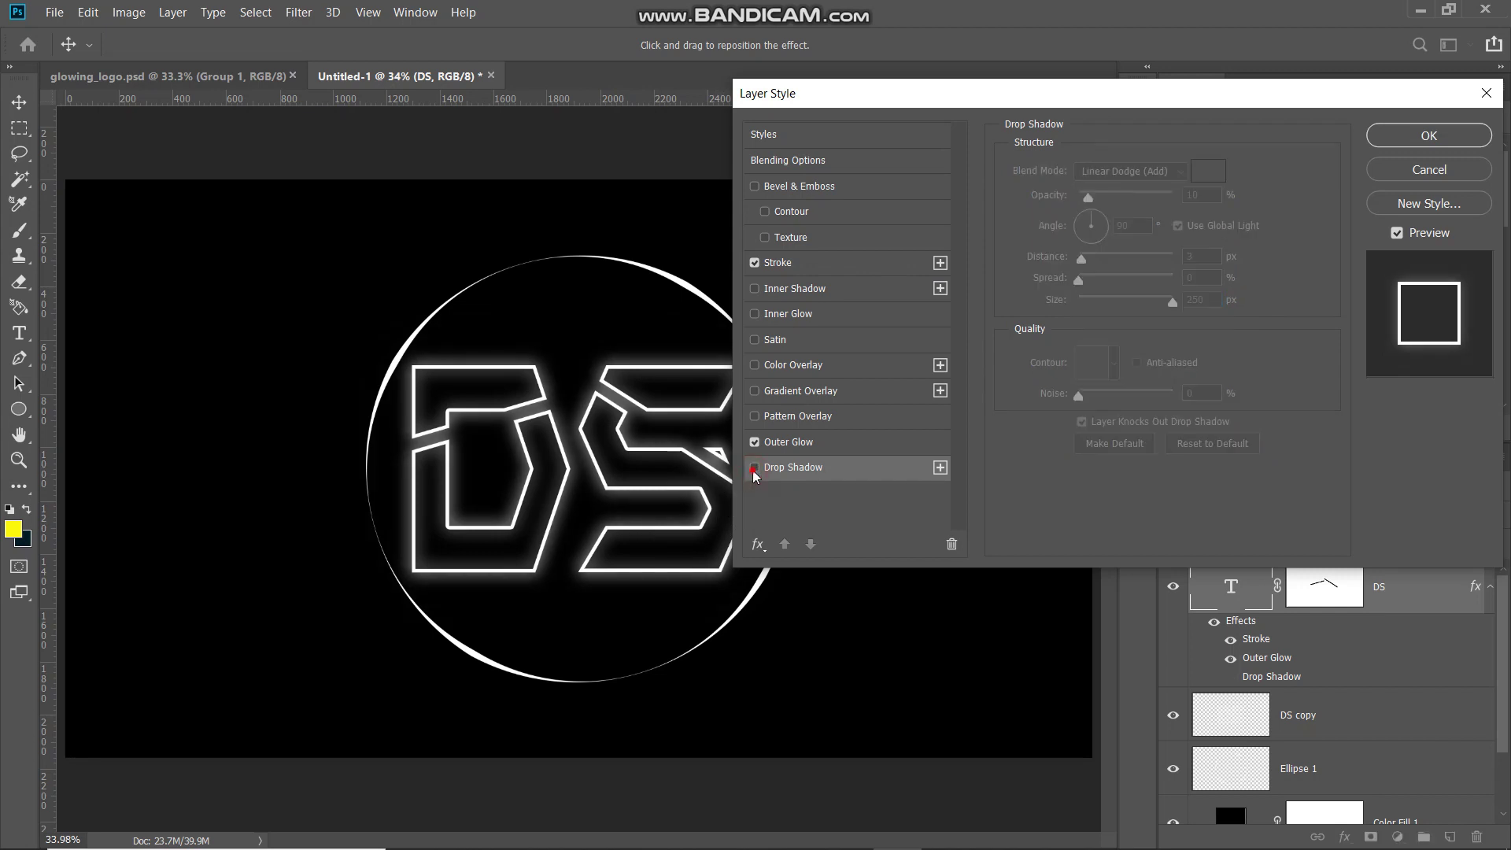
left_click(753, 468)
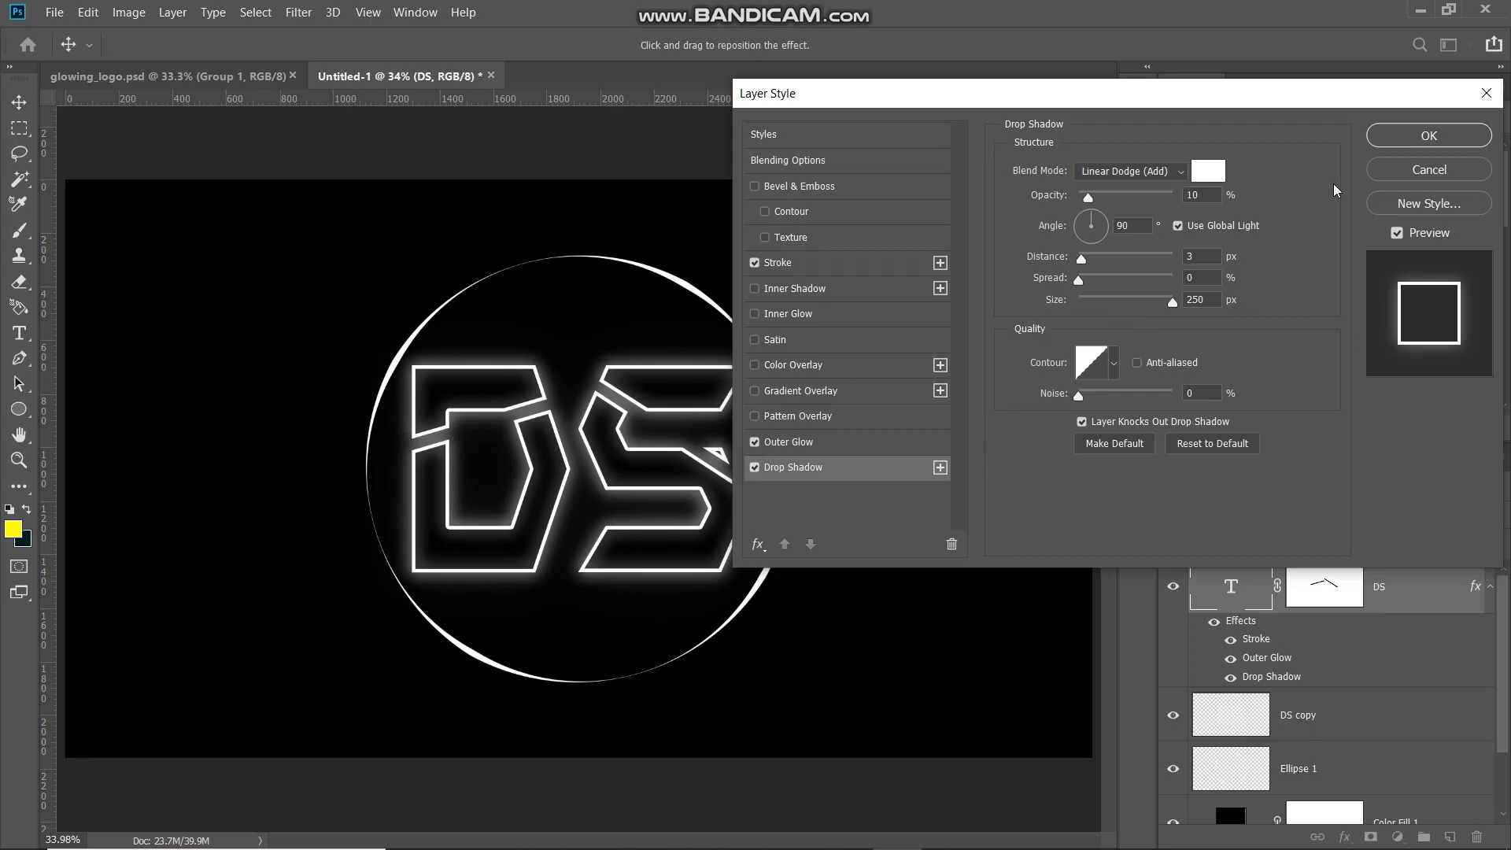
left_click(1404, 135)
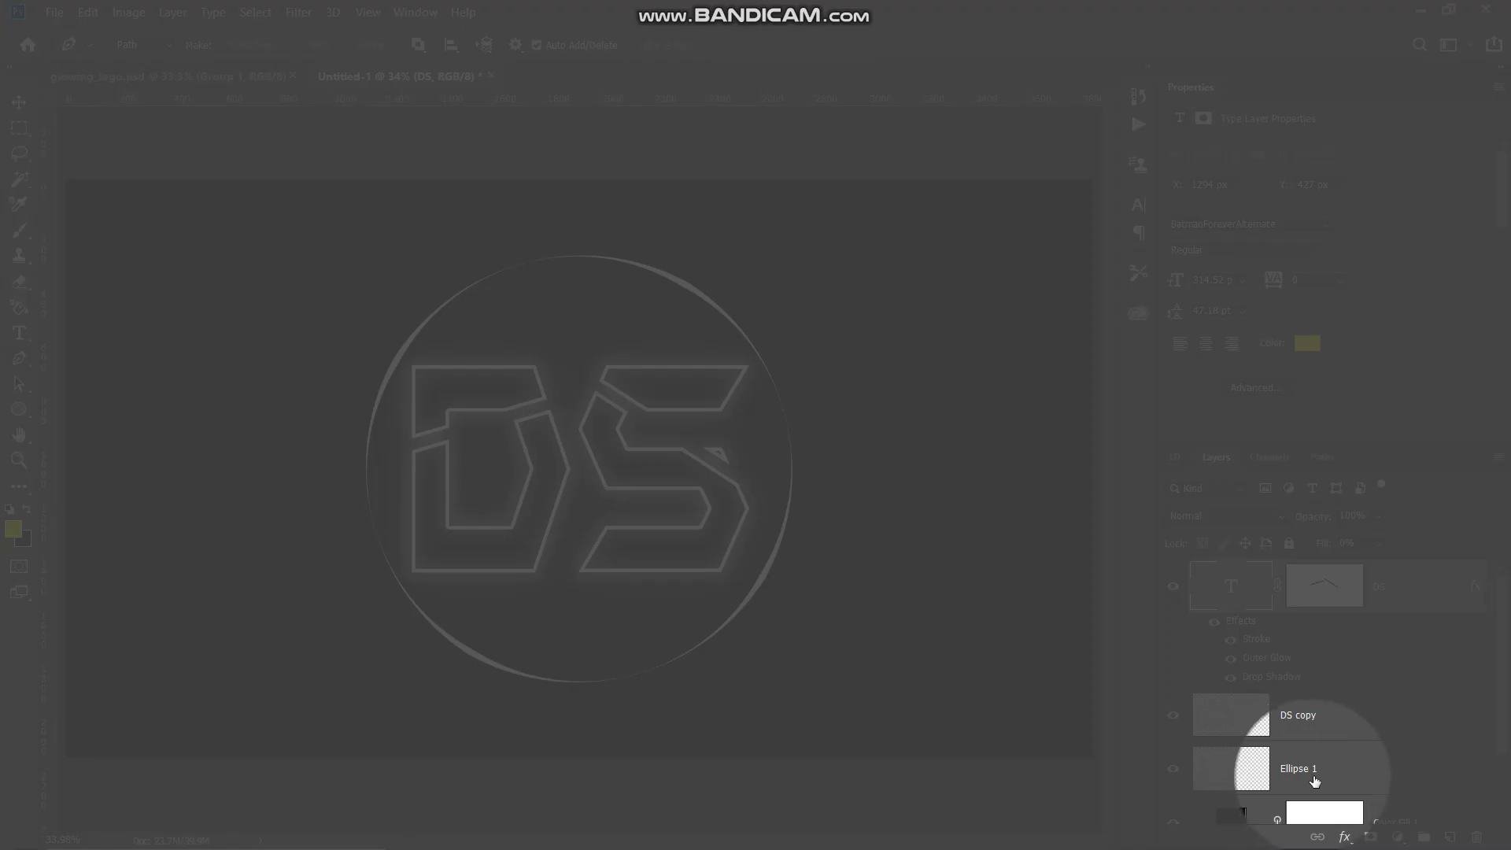
Step: Add an Outer Glow effect to the Ellipse 1 layer with Screen blend mode and 75% opacity
left_click(1369, 763)
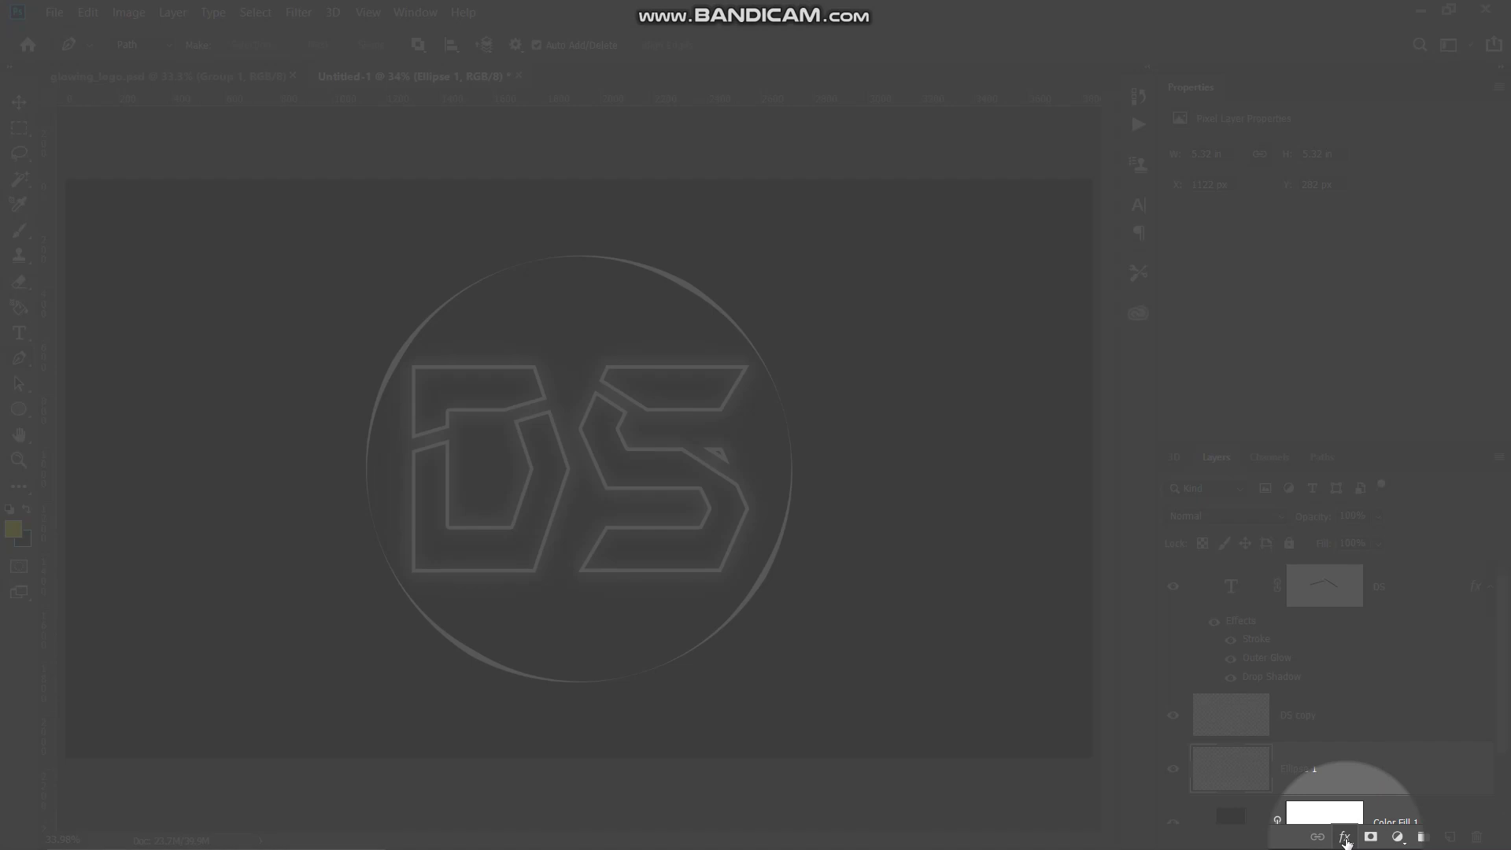
left_click(1345, 841)
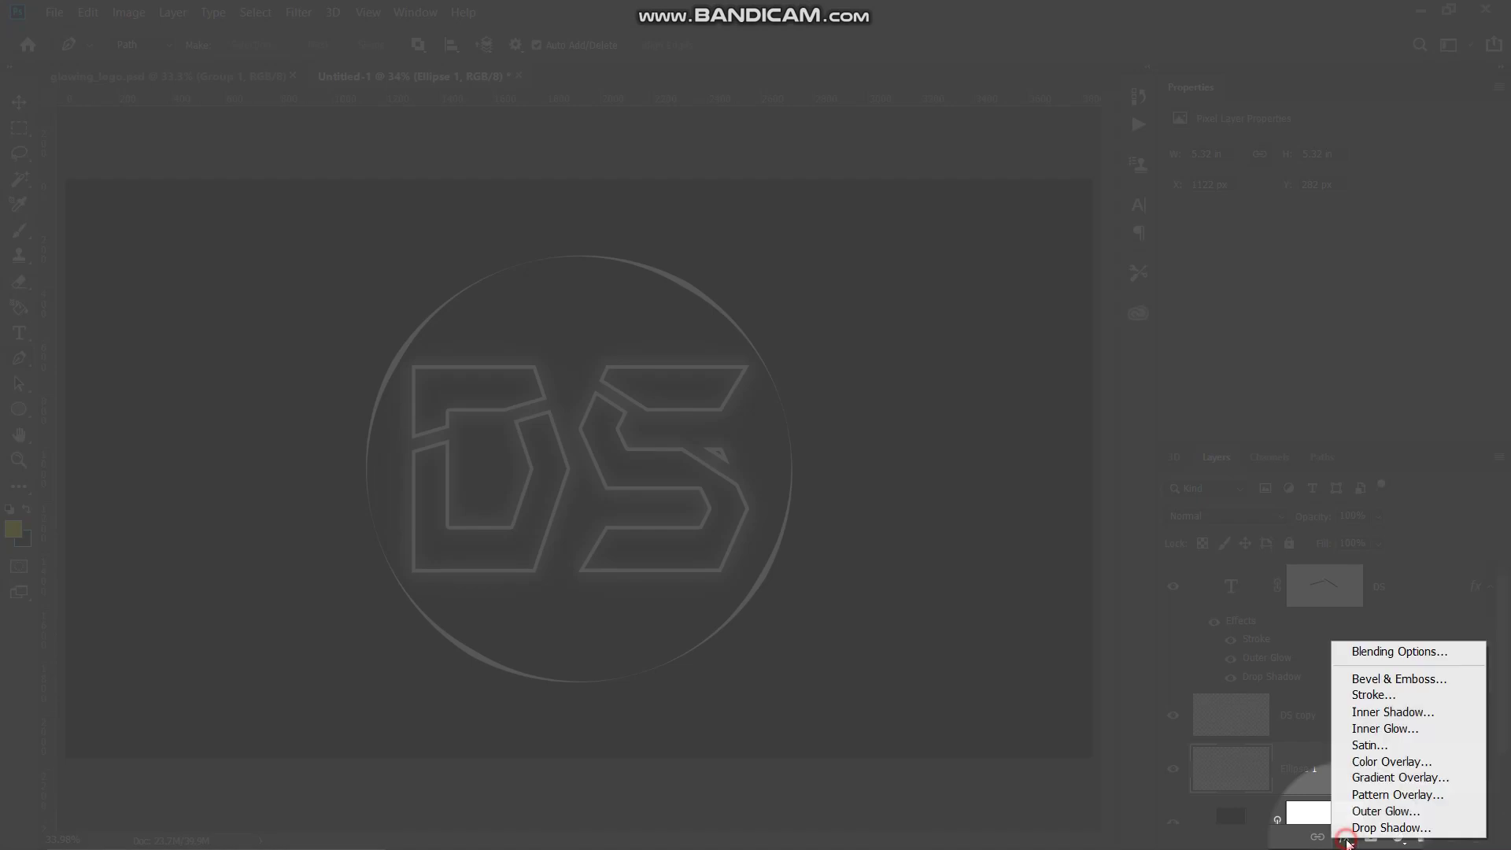
left_click(1393, 816)
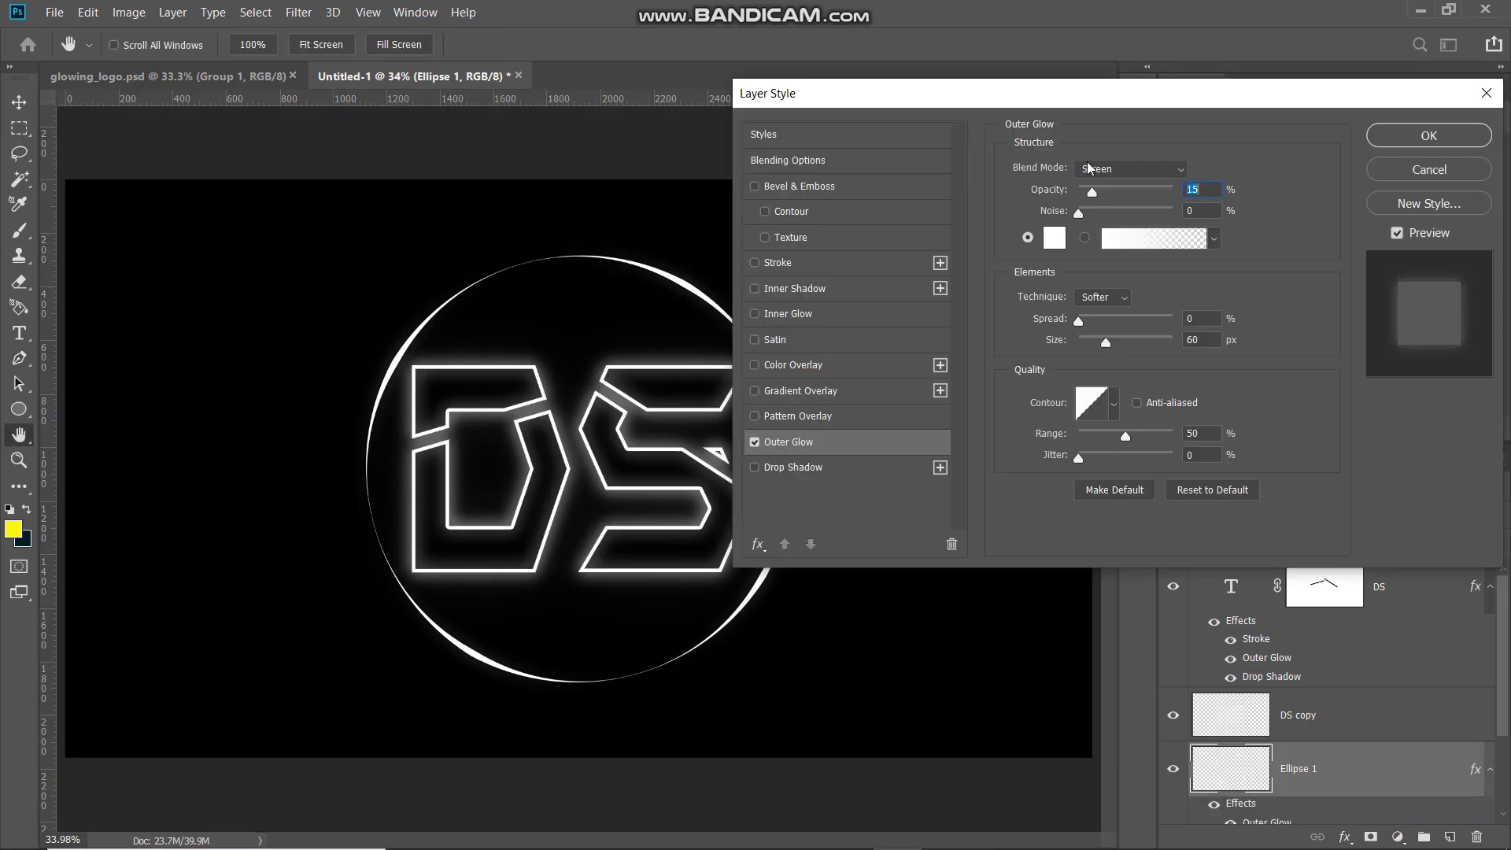
left_click(1110, 168)
left_click(1102, 340)
double_click(1215, 186)
type("75")
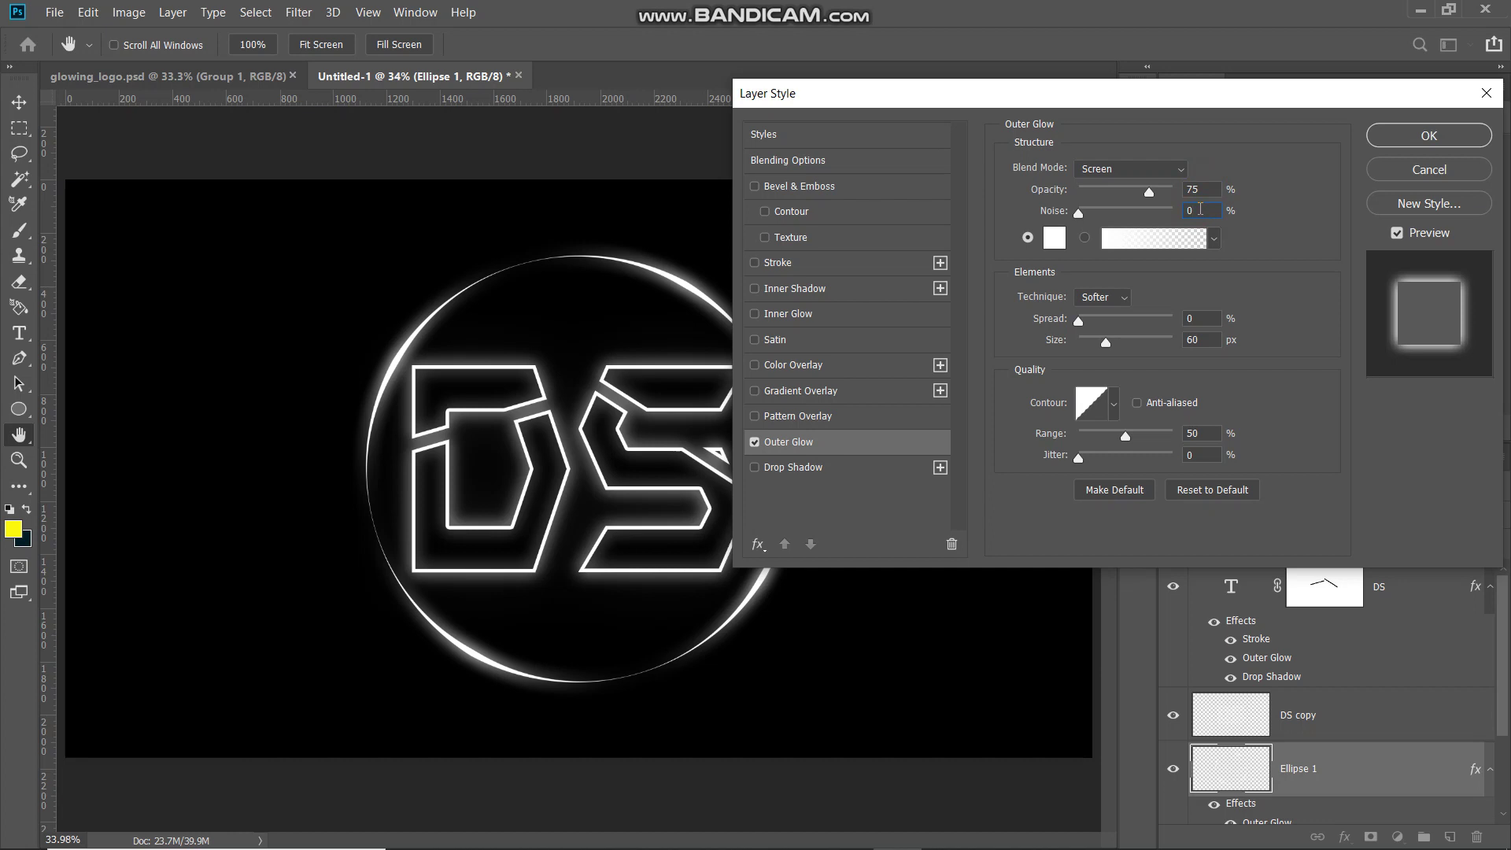
Step: Give the ring's Outer Glow a white ffffff color, Softer technique, 0% spread and 100 px size, comparing it on and off
left_click(1052, 241)
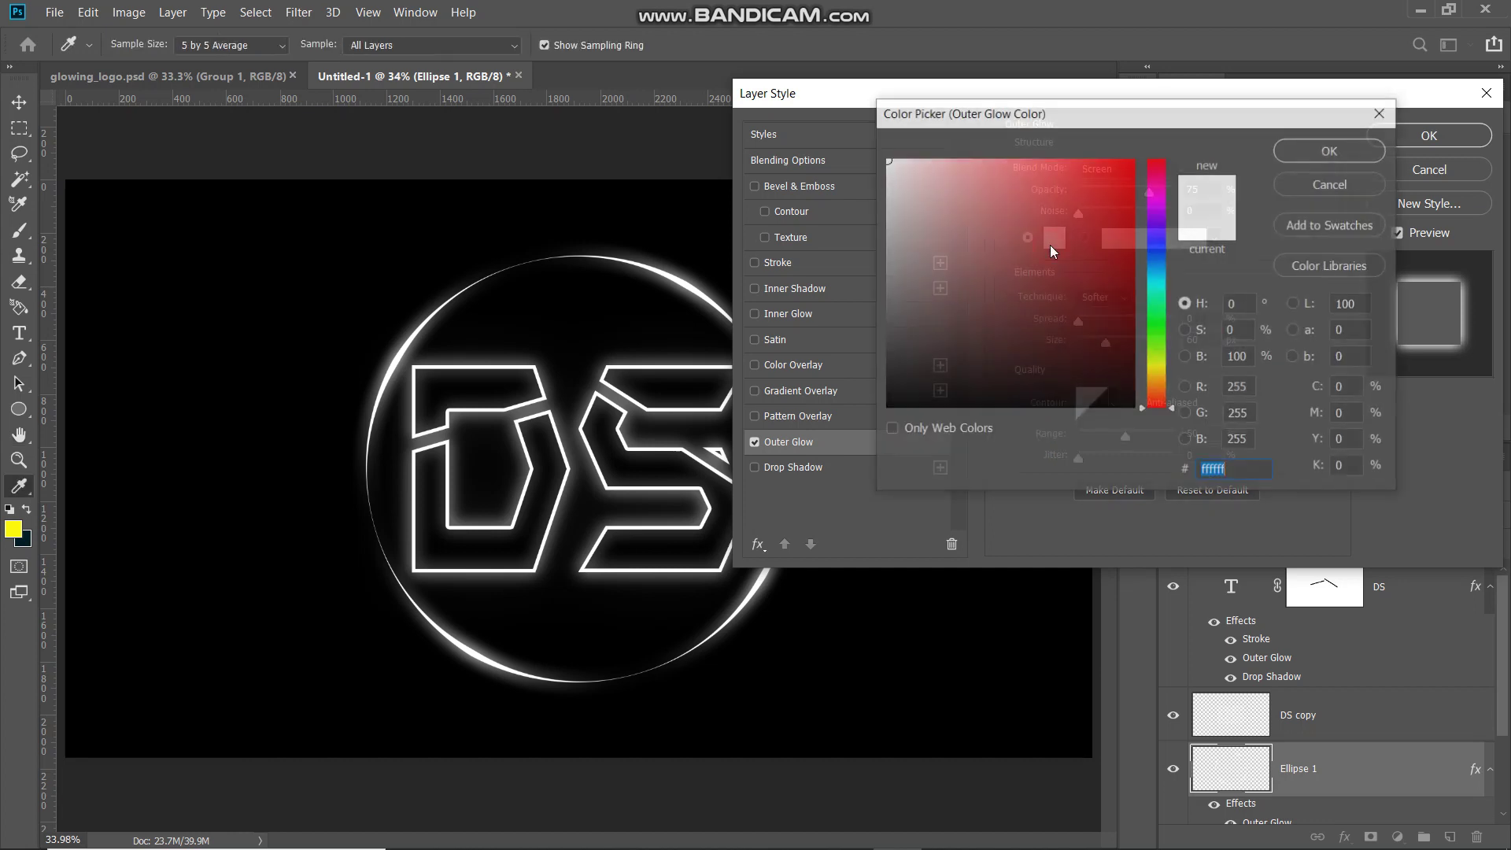
key("Return")
left_click(1088, 299)
left_click(1084, 321)
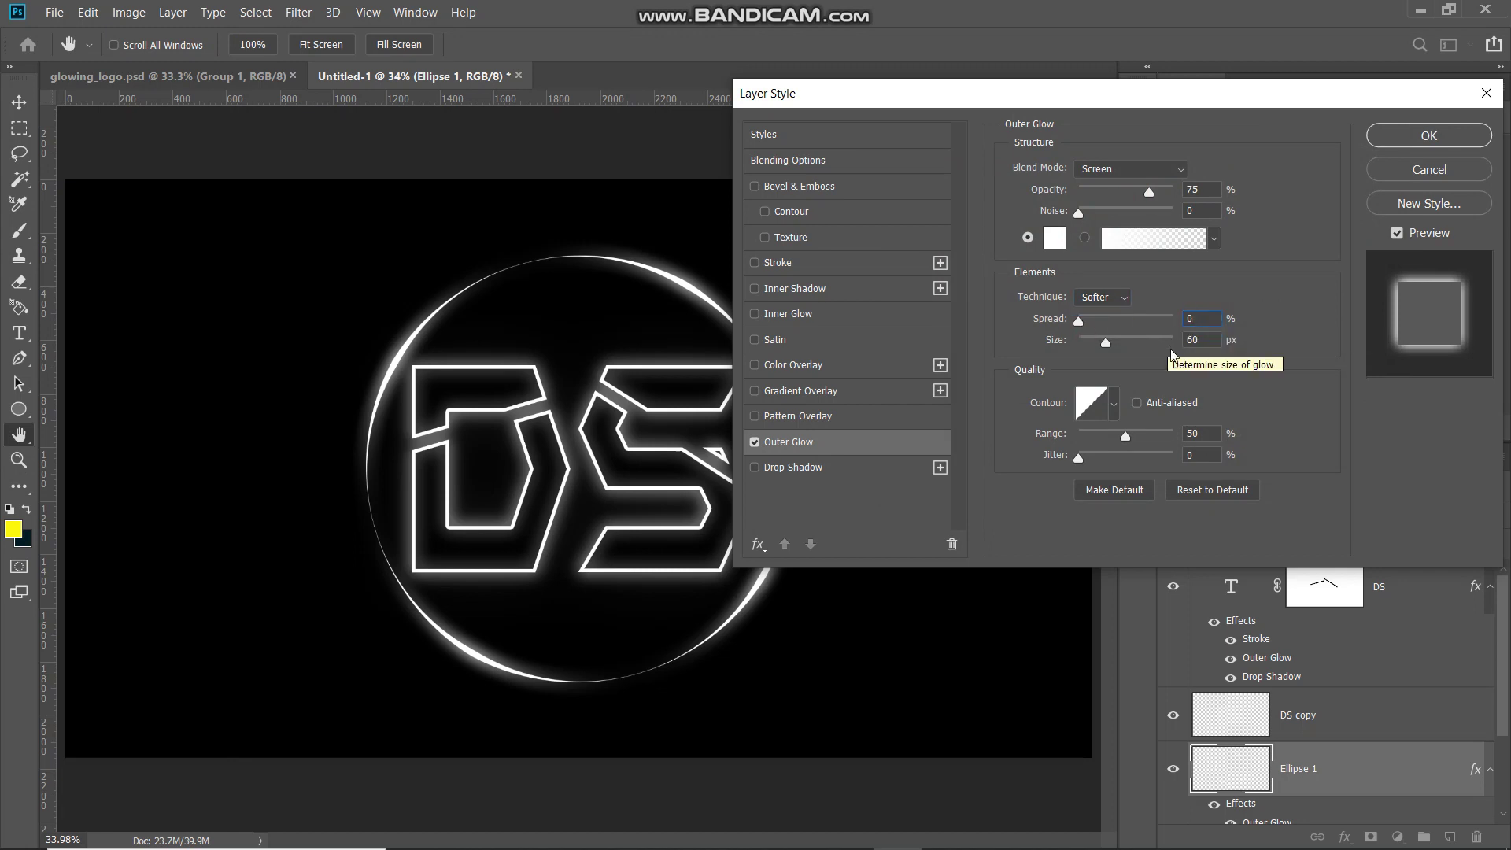
left_click(1214, 341)
key("BackSpace")
key("BackSpace")
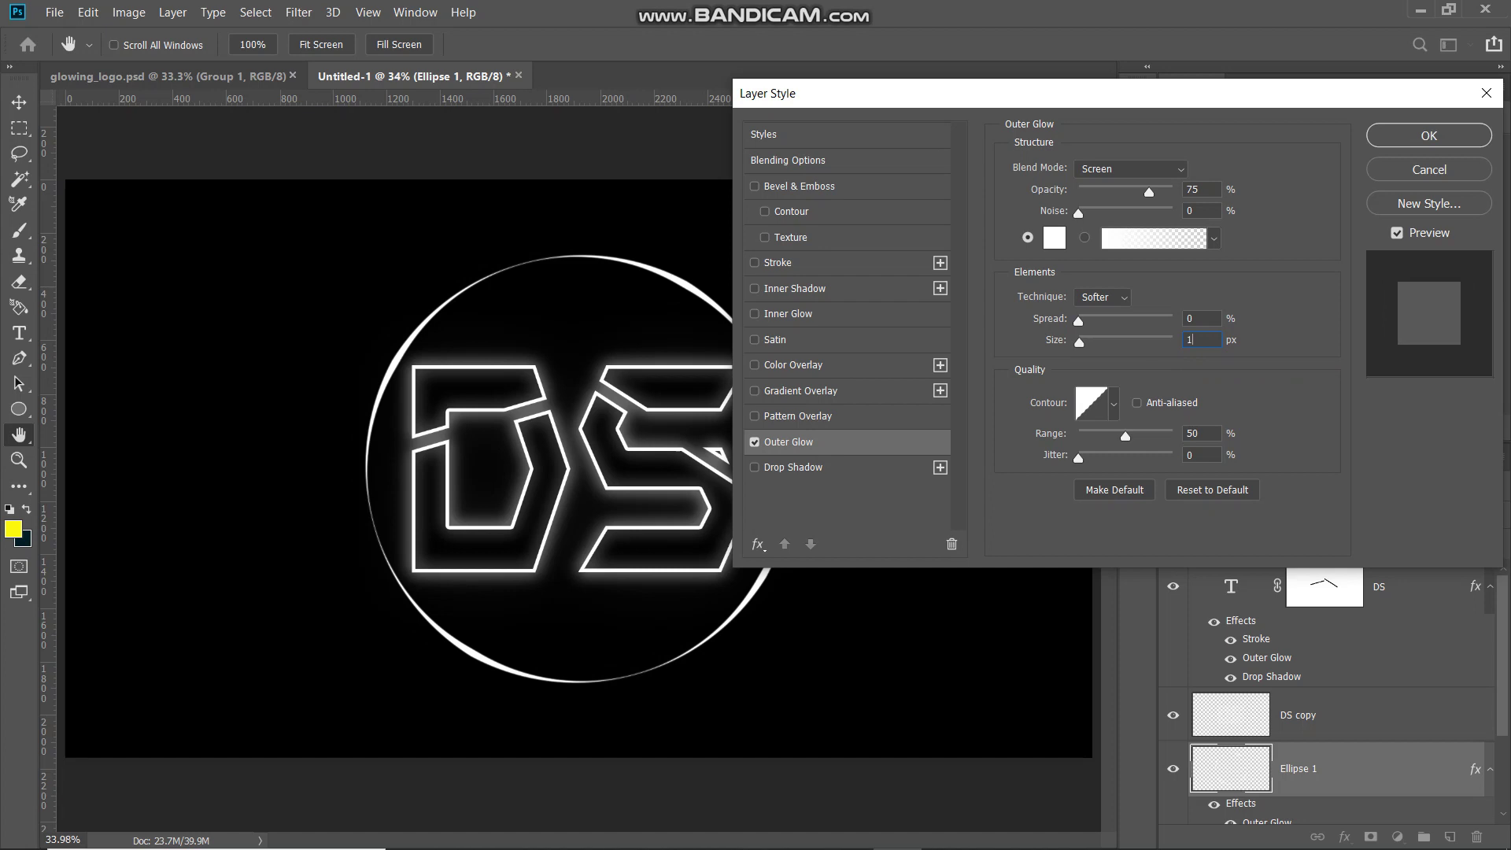
type("100")
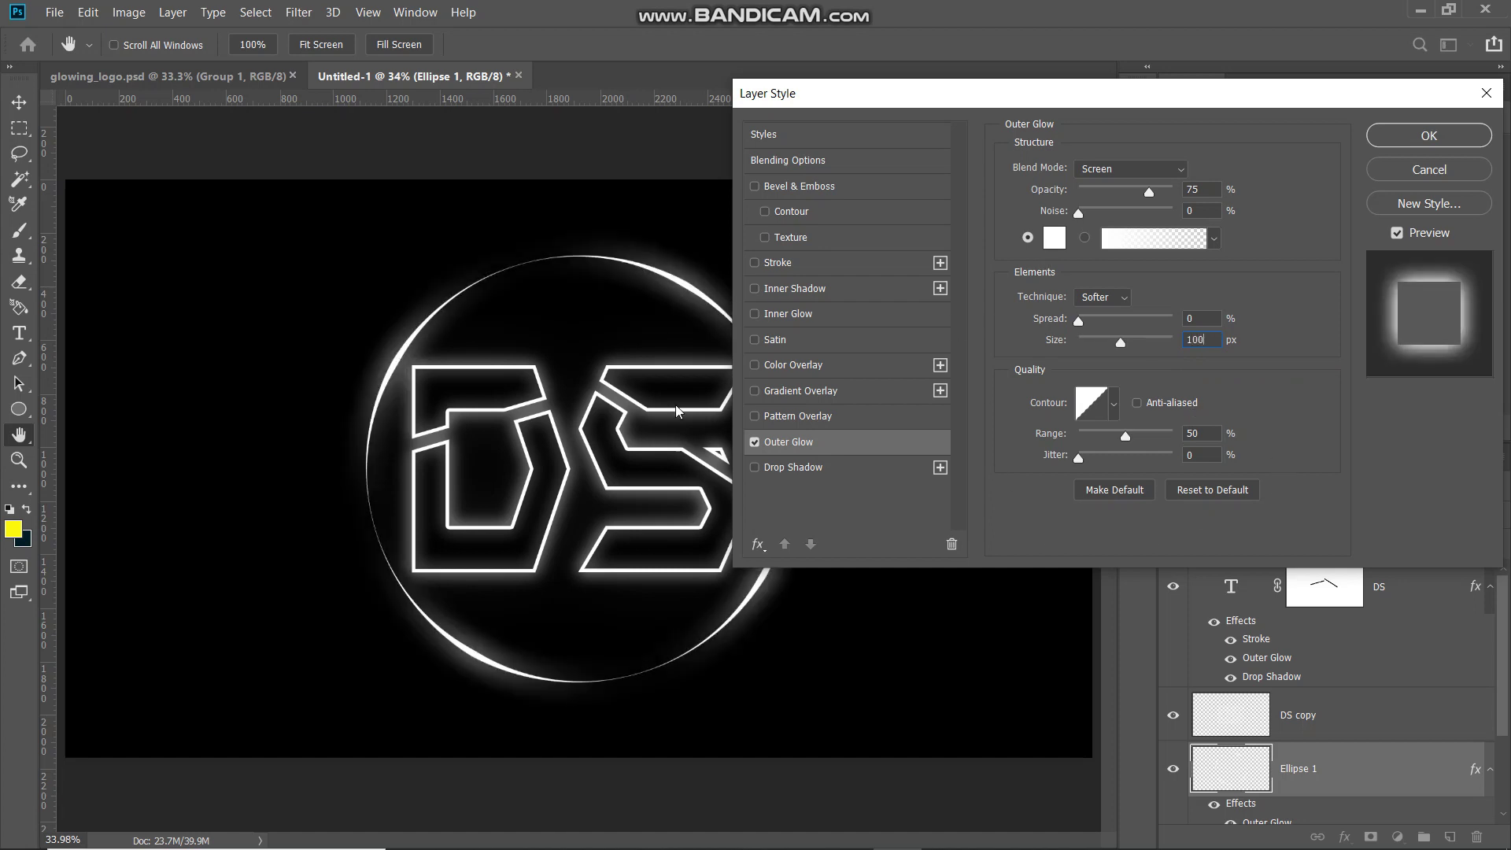
left_click(754, 443)
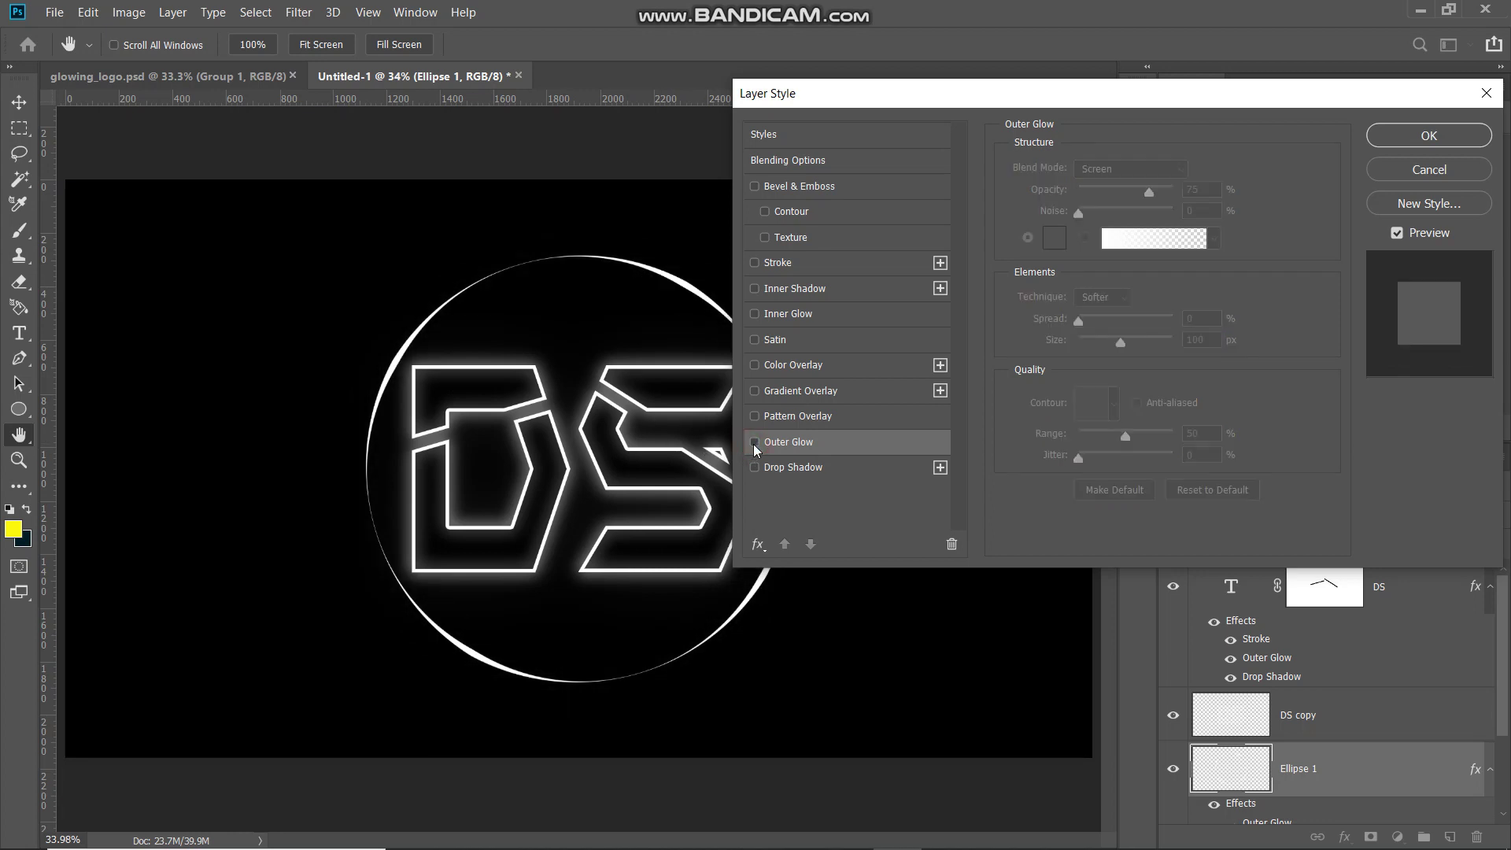
left_click(754, 445)
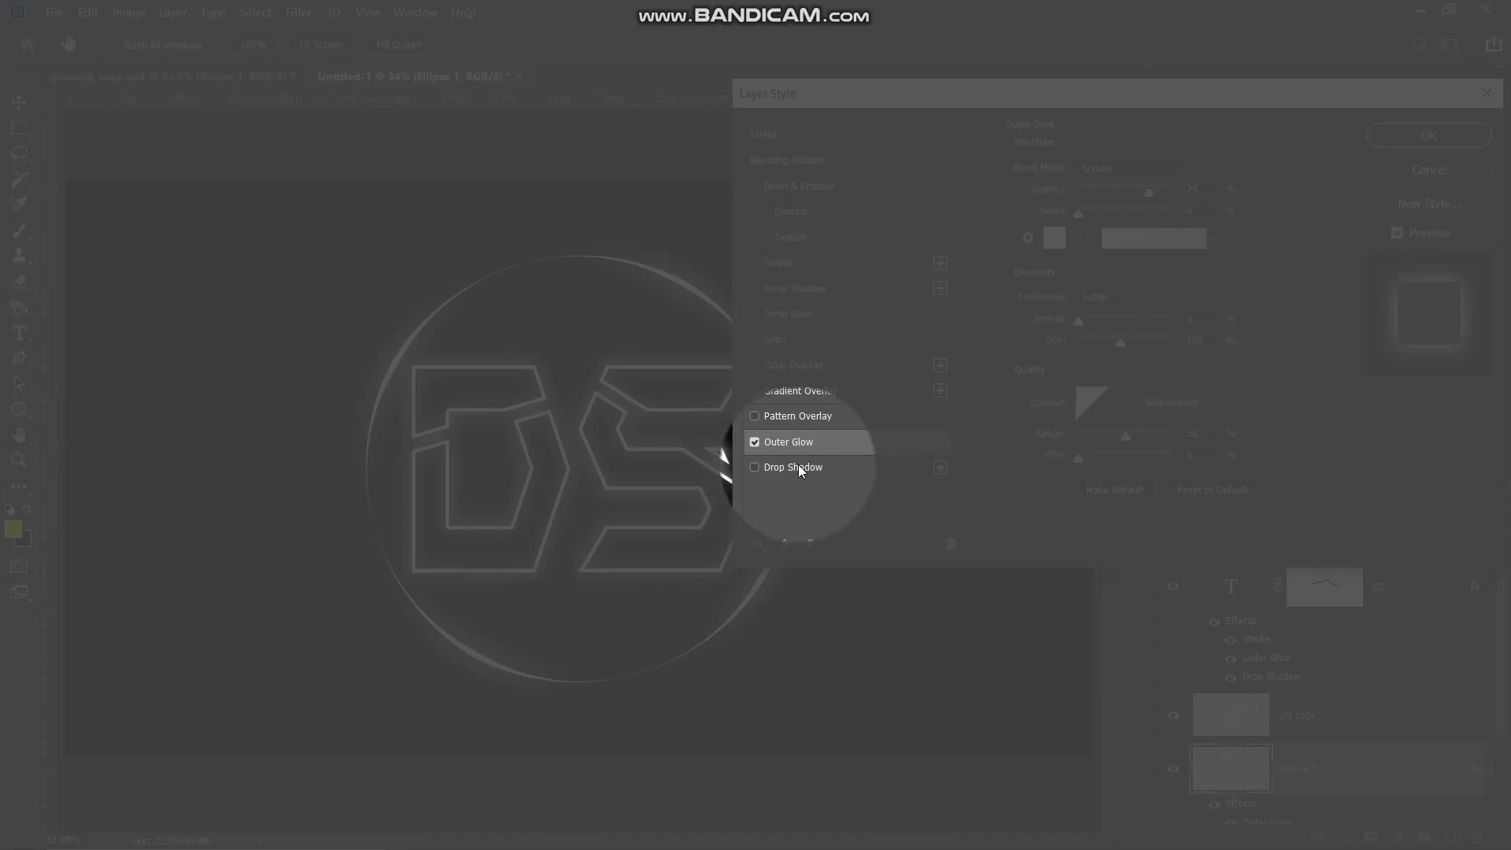
Step: Add a Drop Shadow to the Ellipse 1 layer with Linear Dodge (Add) blend mode, white ffffff color and 15% opacity
left_click(798, 466)
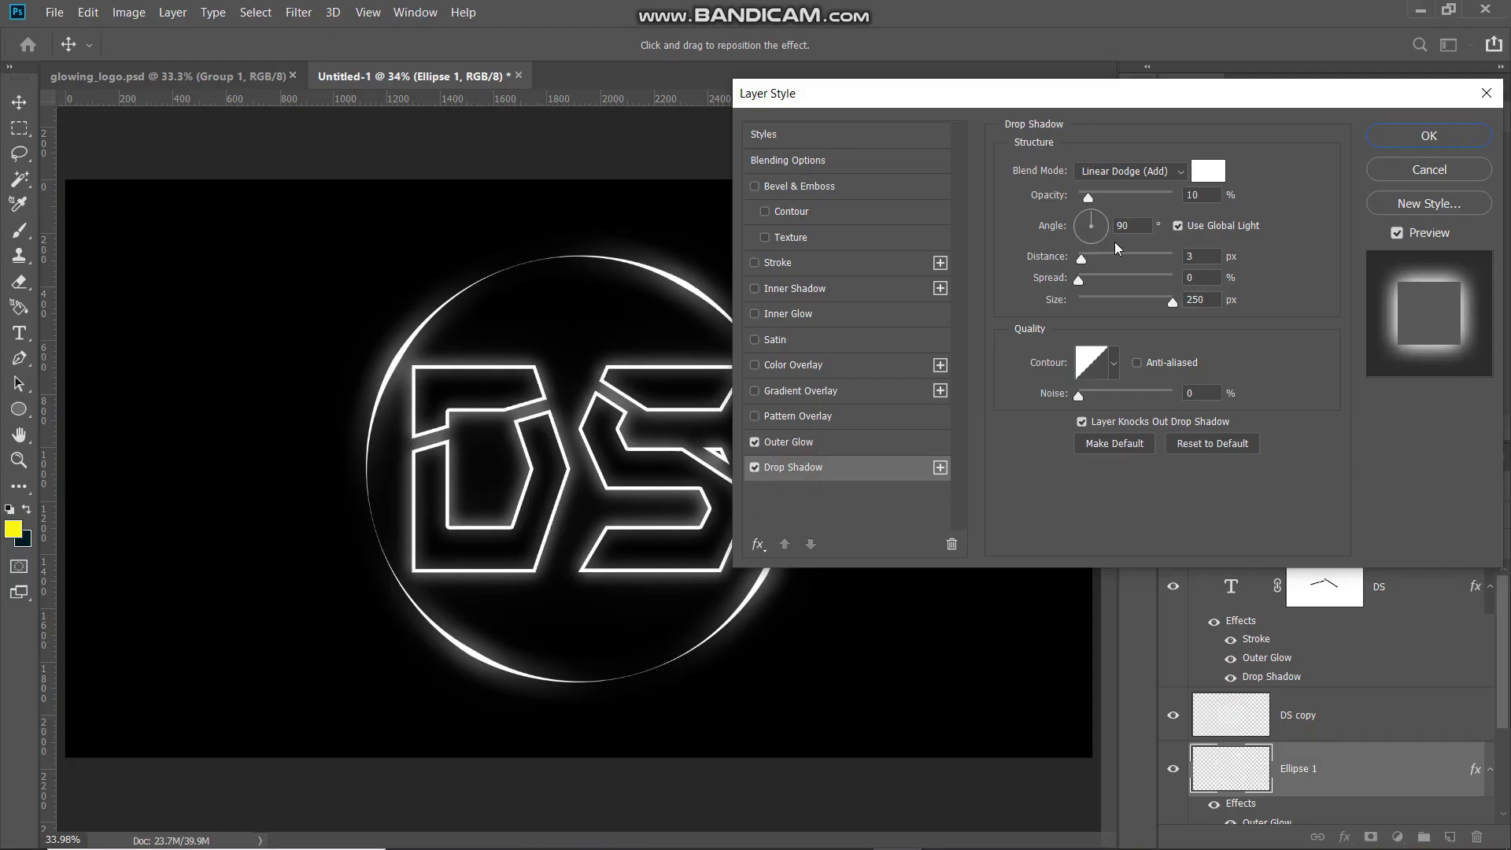
left_click(1126, 170)
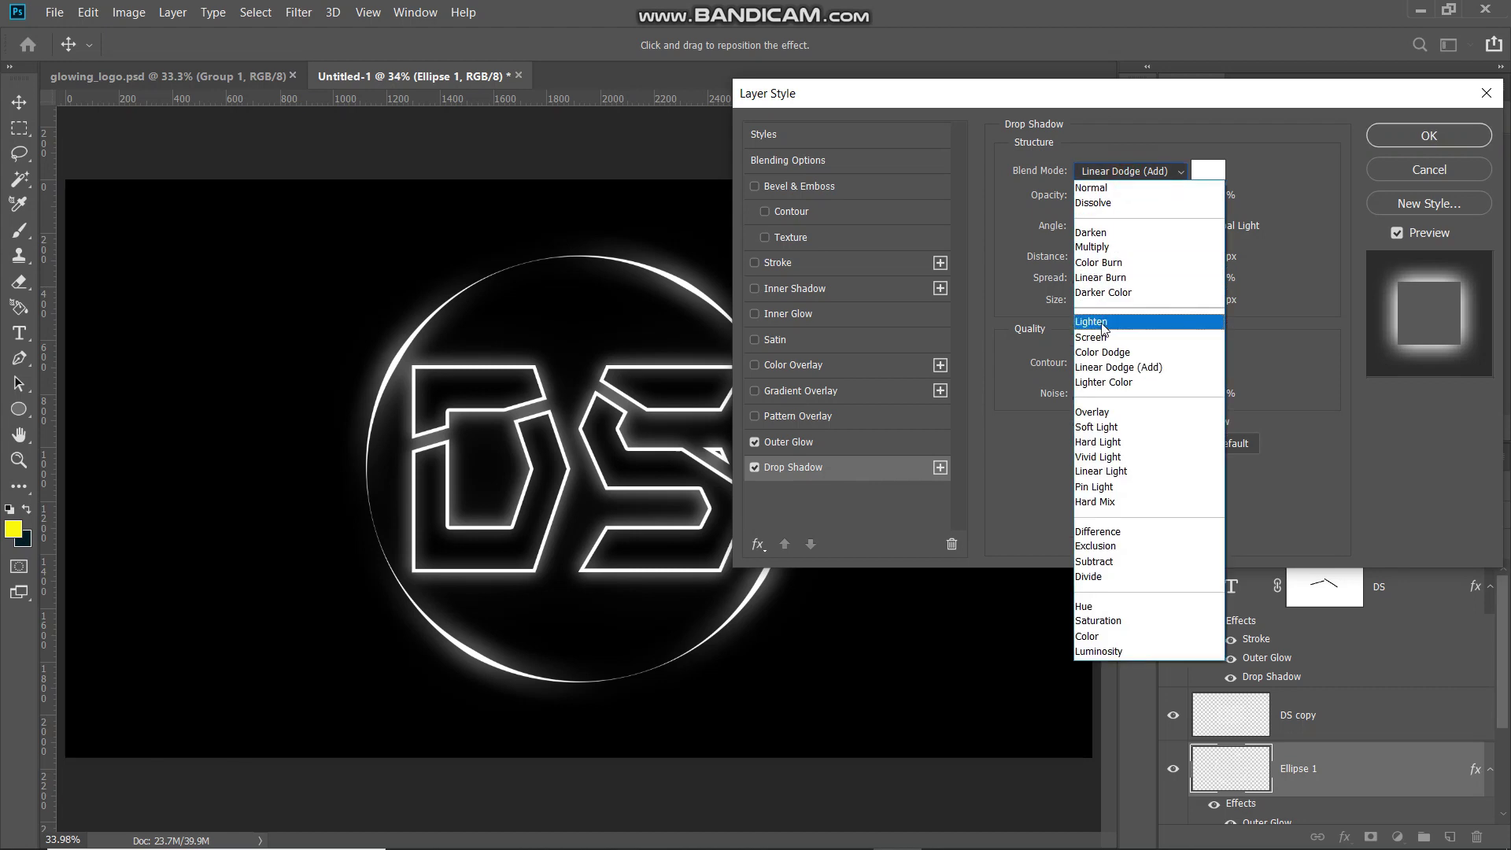
left_click(1104, 371)
left_click(1208, 170)
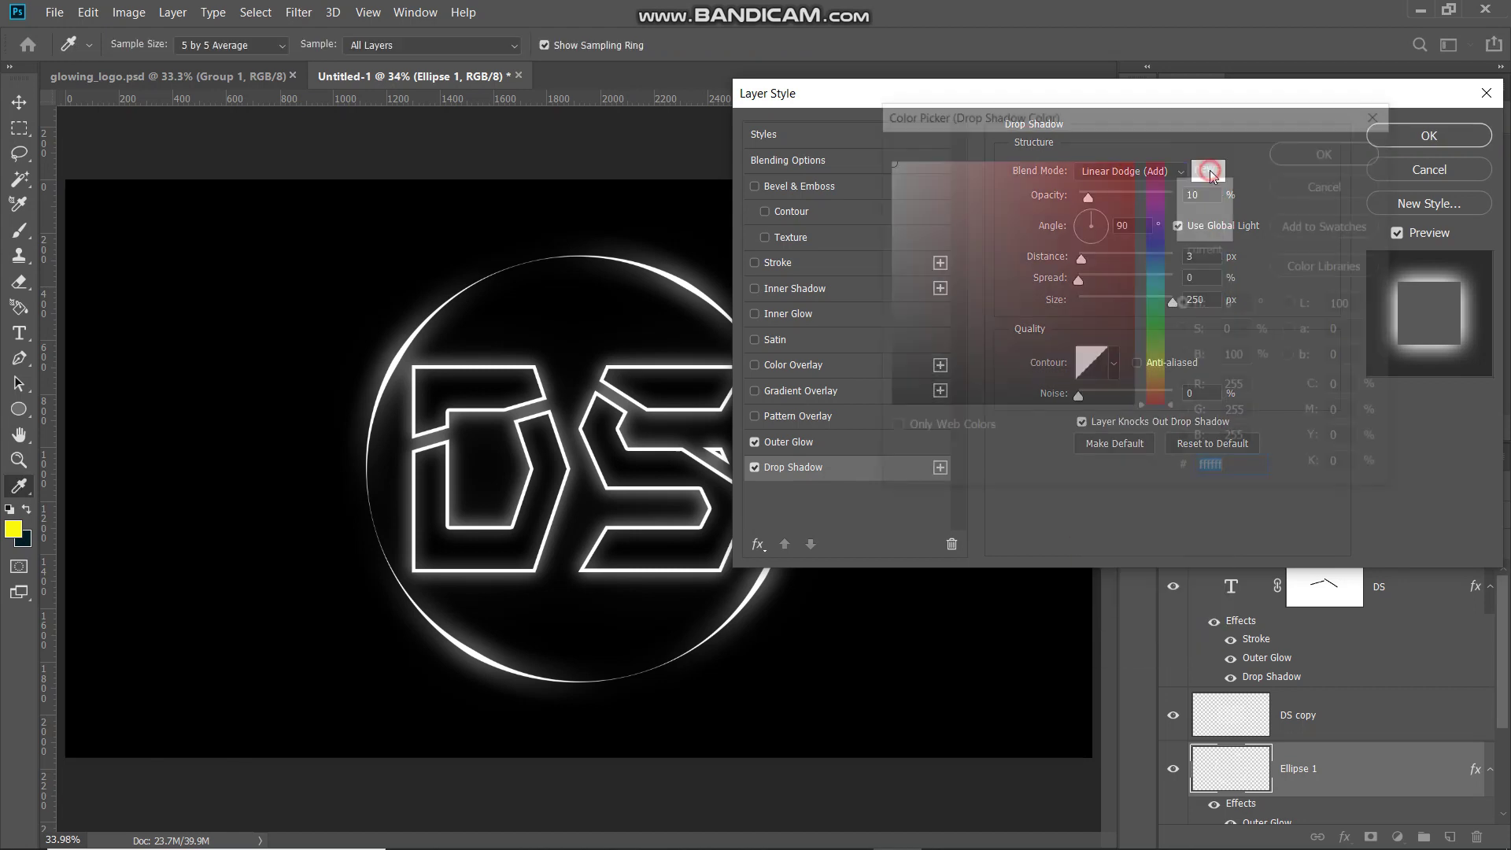
left_click(1303, 154)
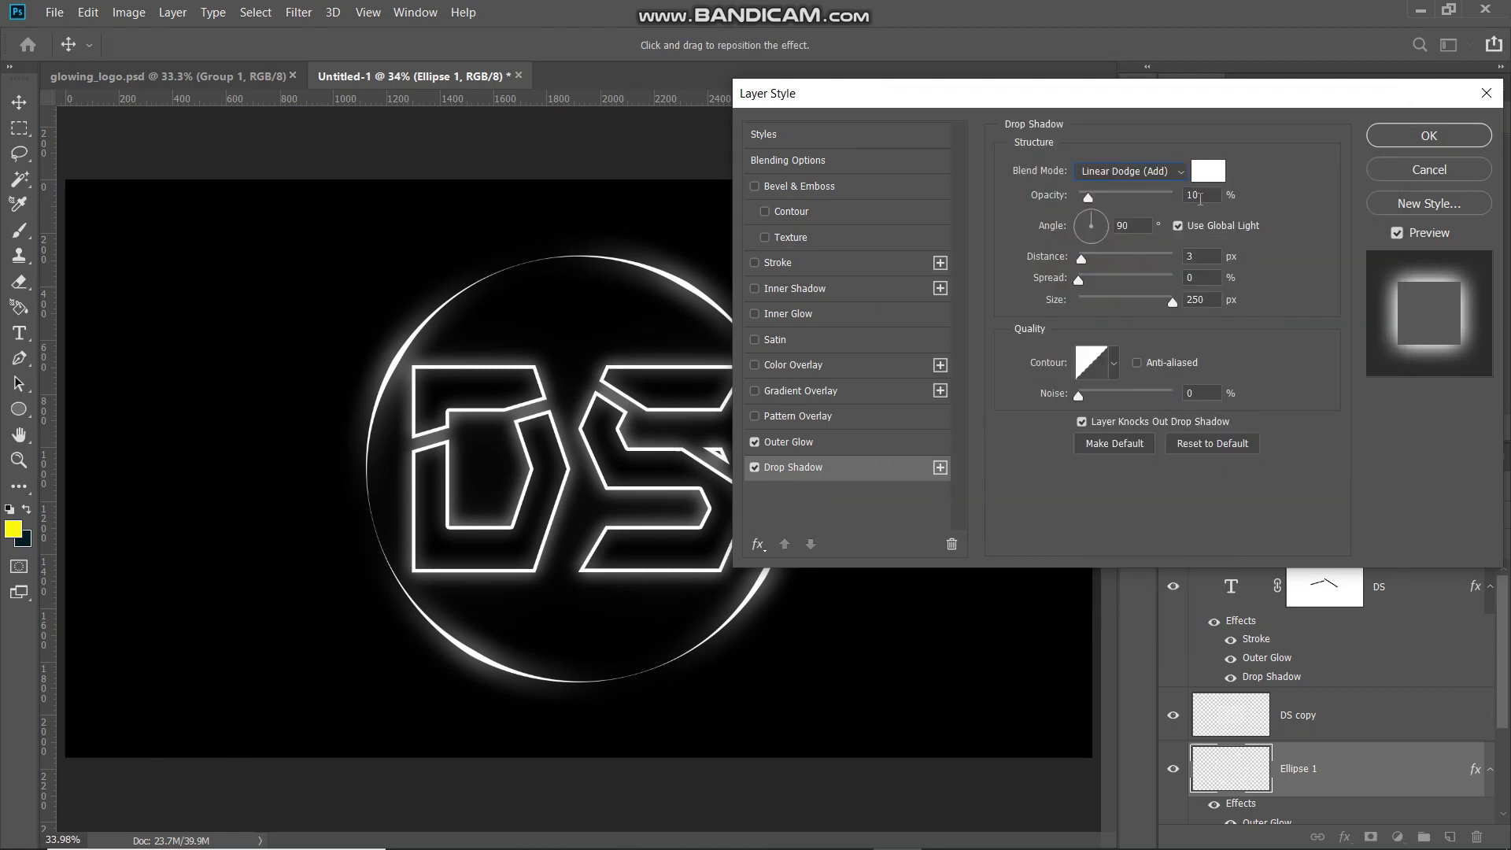
double_click(1216, 194)
type("15")
Step: Set the ring's Drop Shadow to 0 px distance, 10% spread and 180 px size, compare it on and off, and apply the style
type("0")
key("Tab")
key("Tab")
type("180")
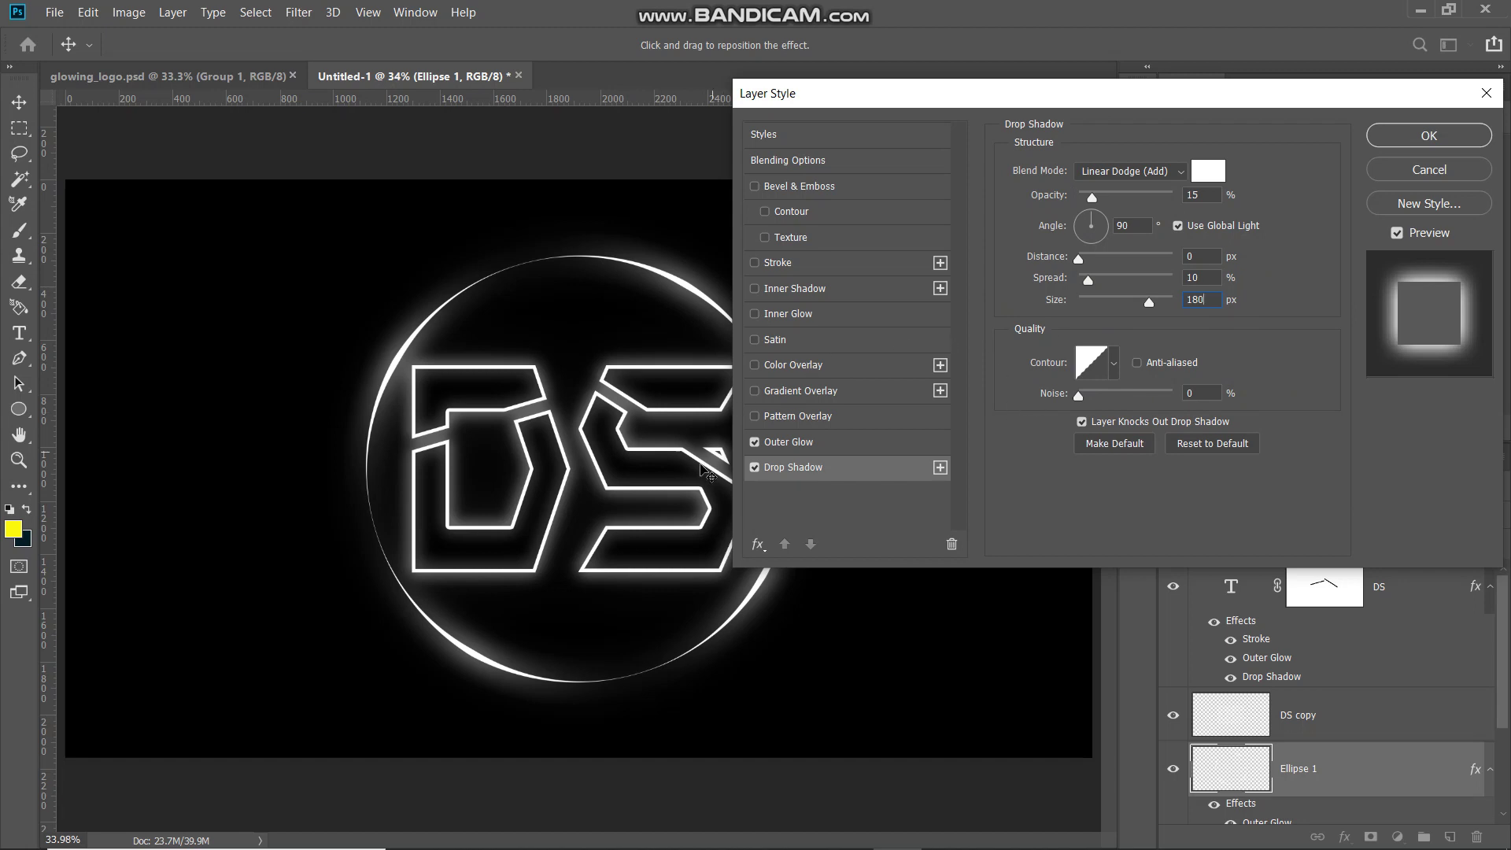
left_click(754, 469)
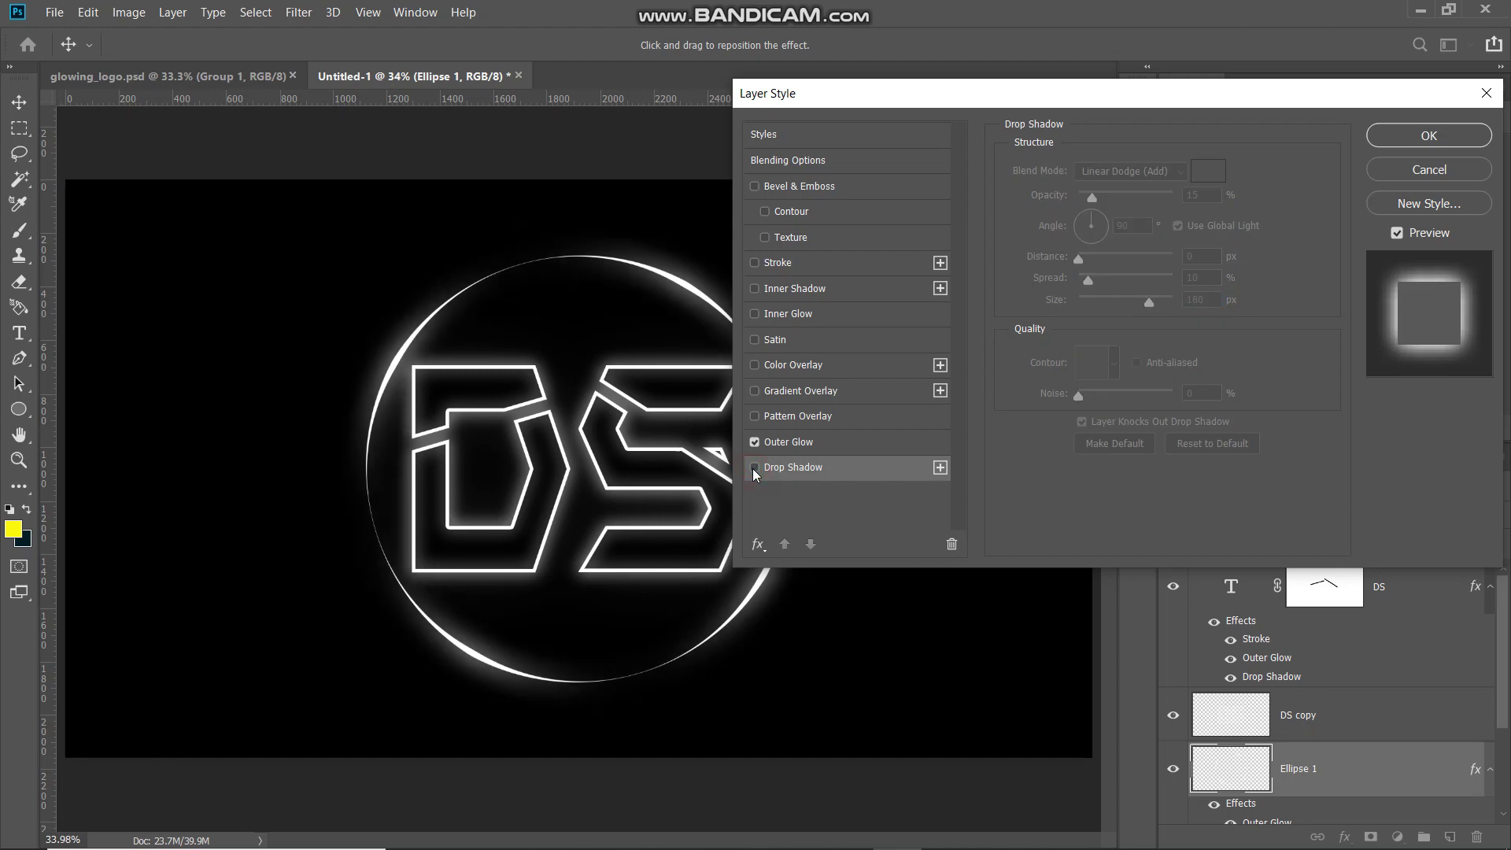
left_click(754, 469)
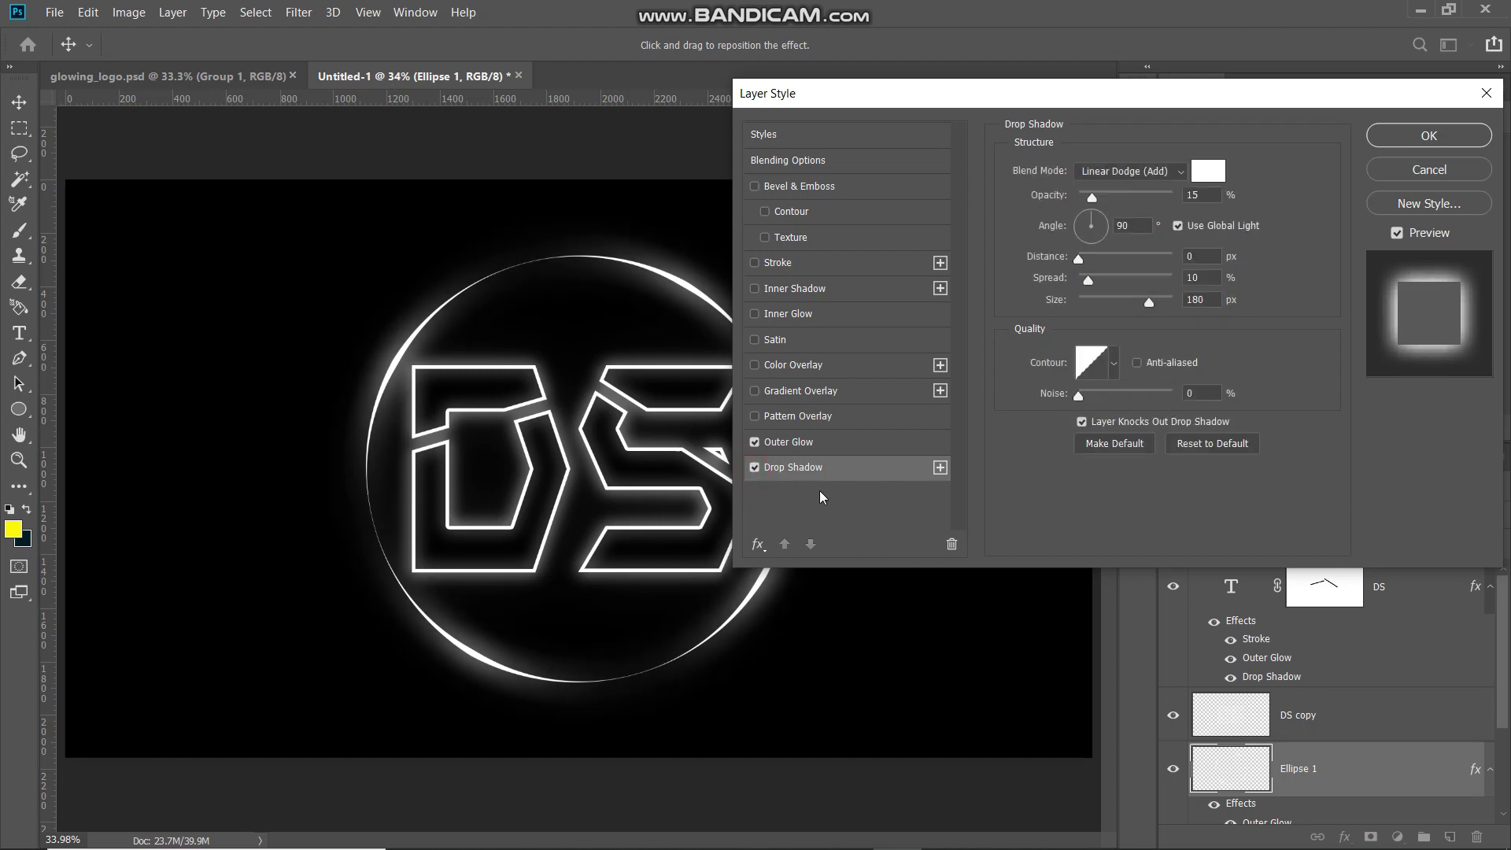
left_click(1415, 136)
Step: Group the DS, DS copy and Ellipse 1 layers together
key("p")
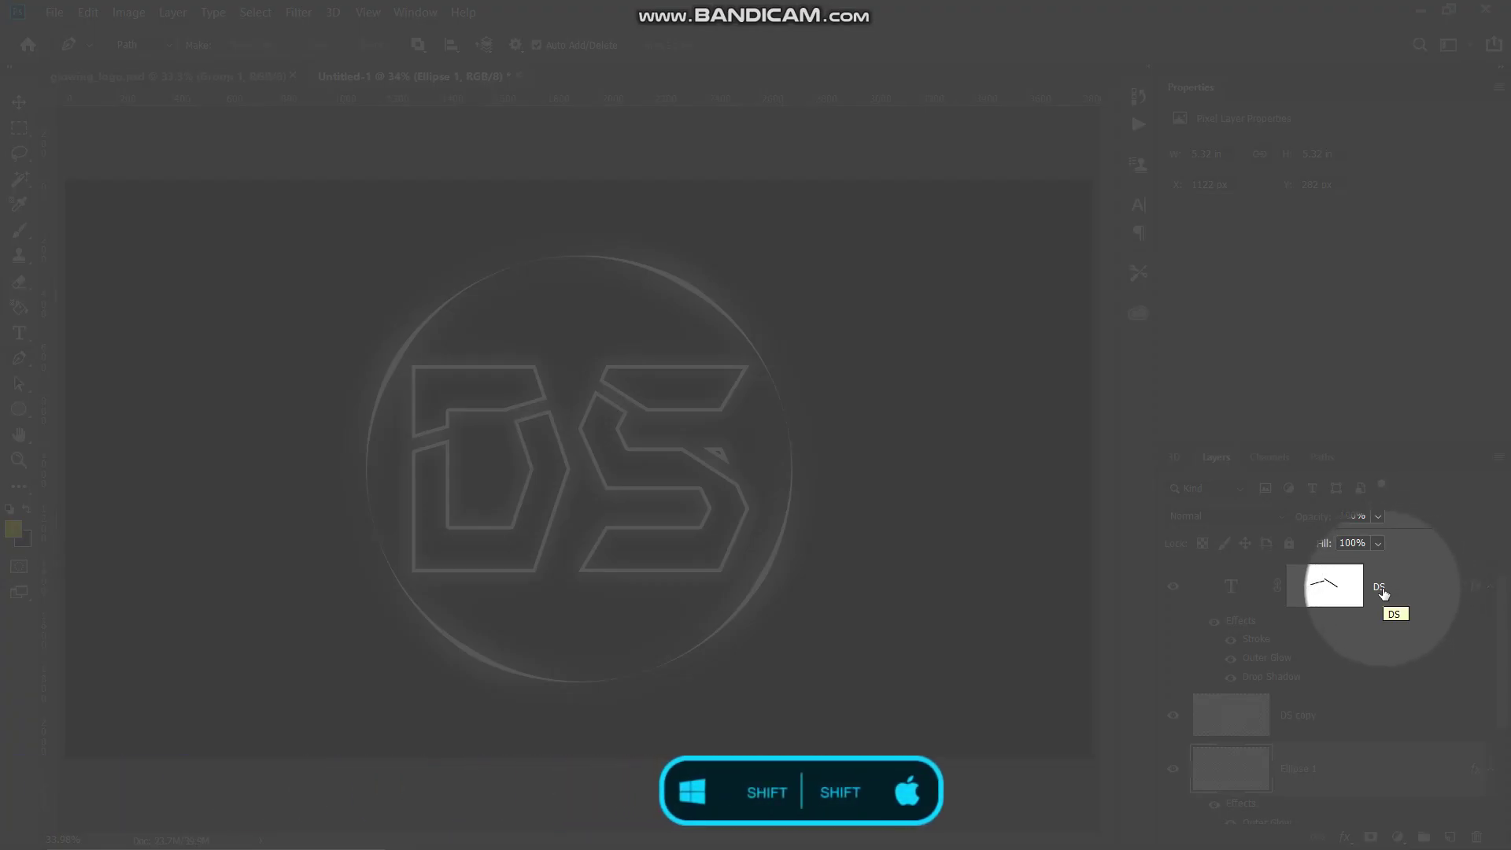
left_click(1383, 592, "shift")
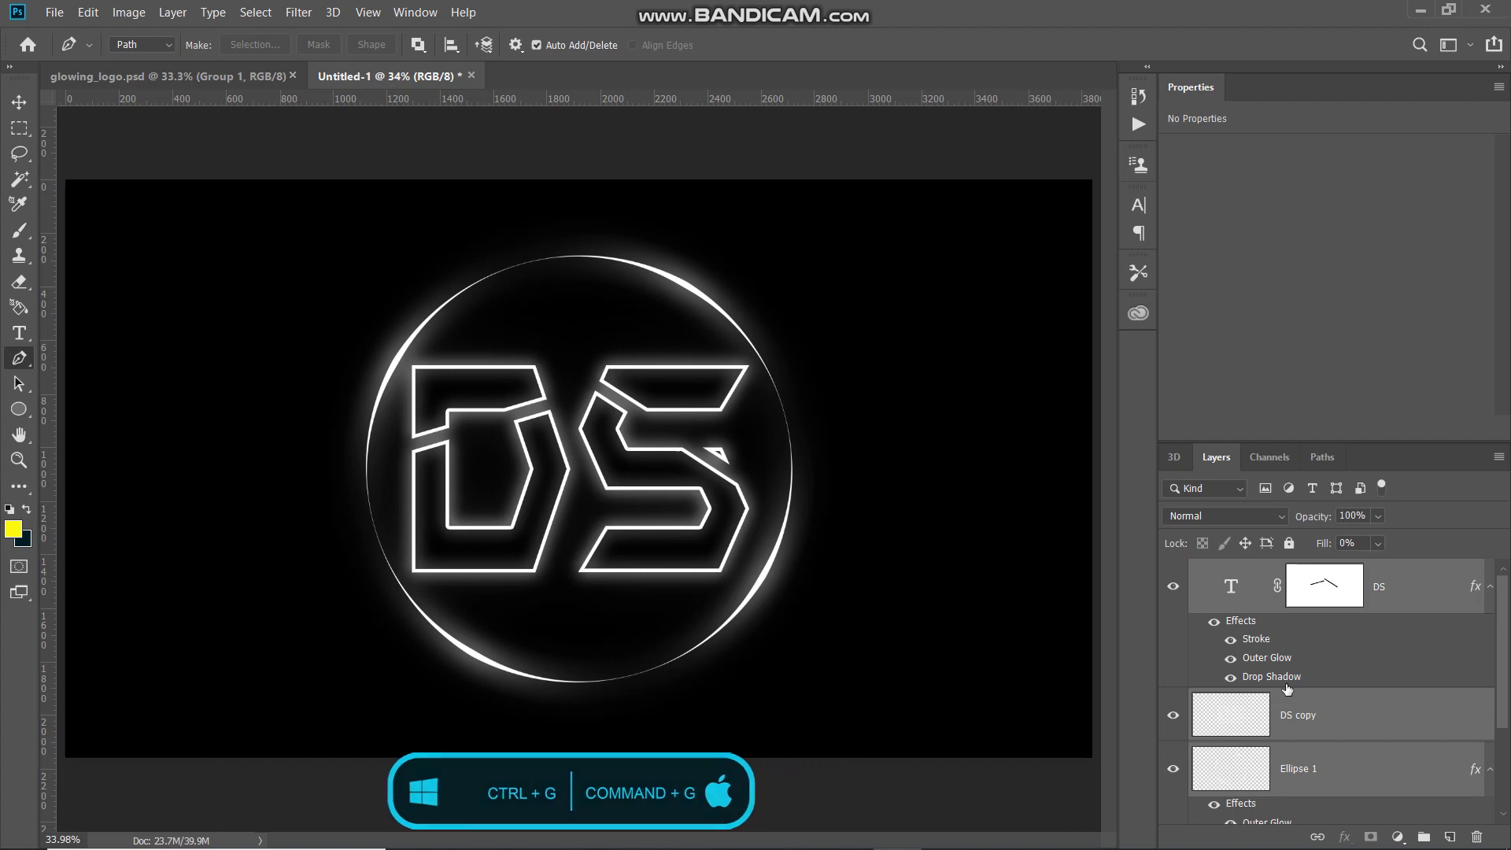
key("ctrl+g")
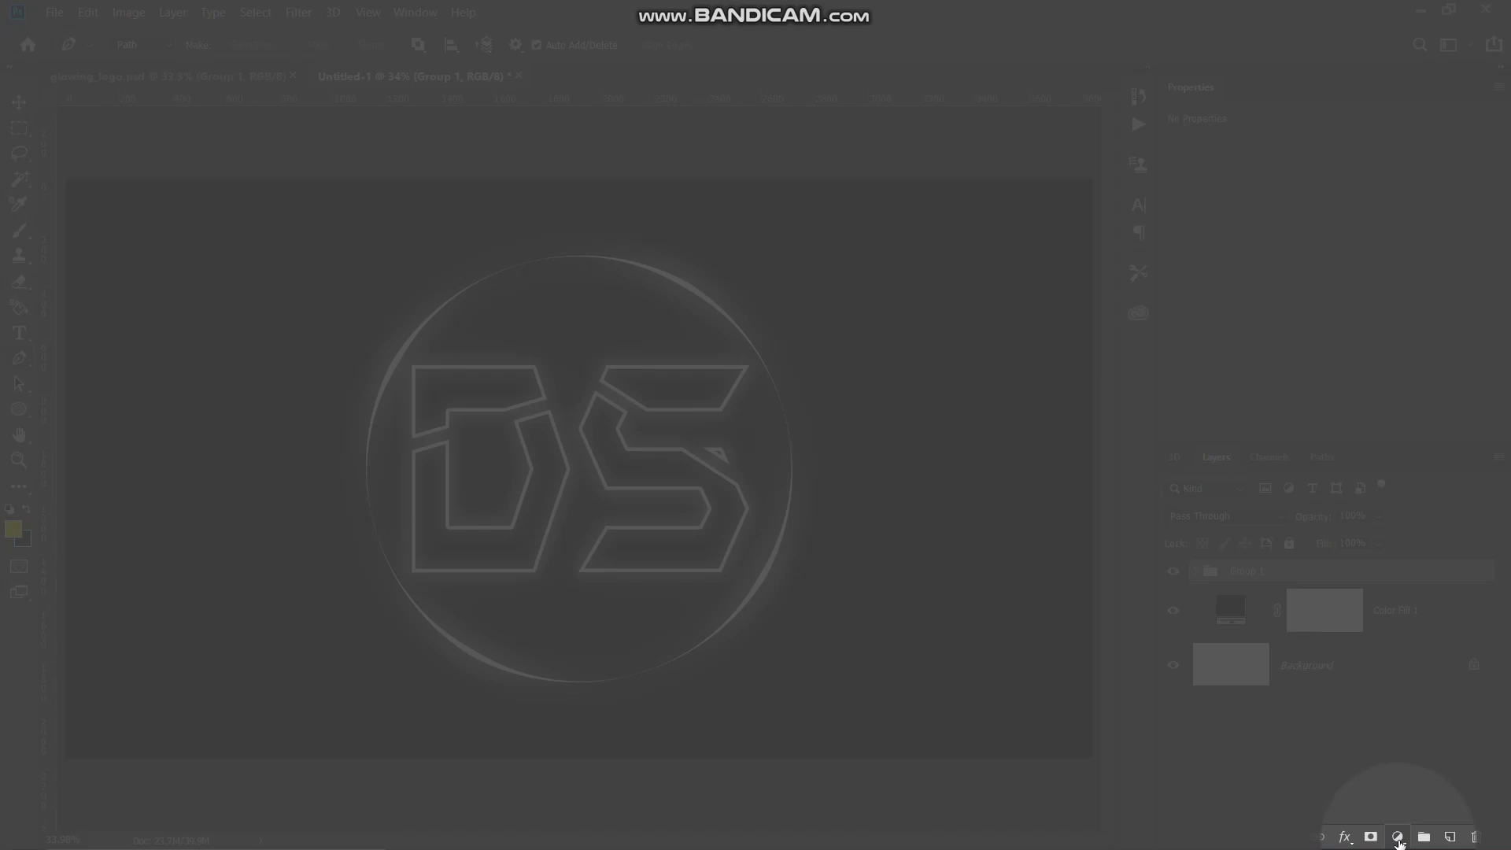
Step: Add a Gradient Fill layer above the logo group using the green-yellow-red-magenta-cyan Colorful preset
left_click(1397, 838)
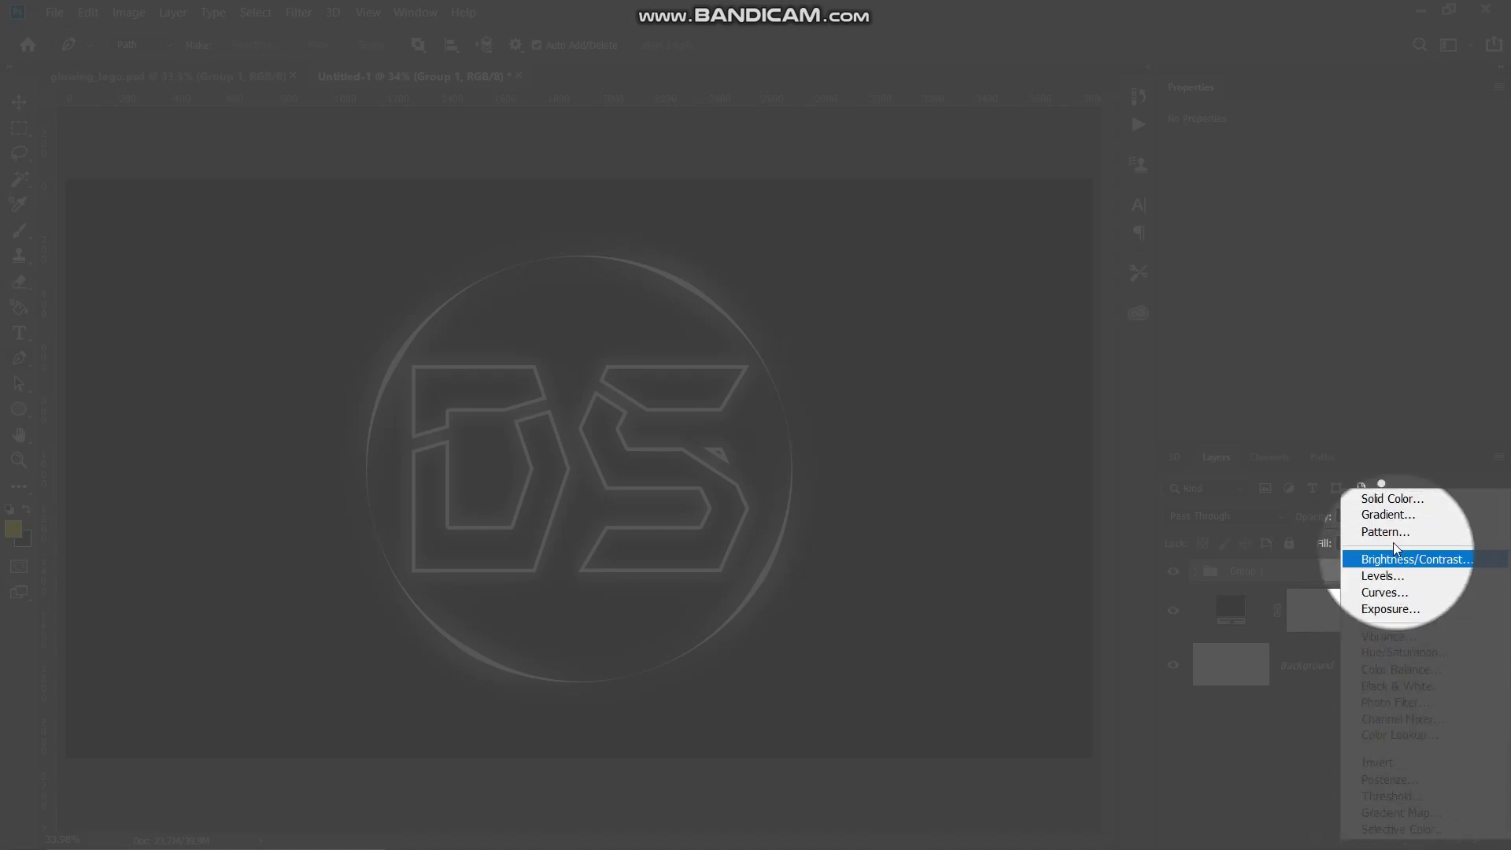
left_click(1387, 516)
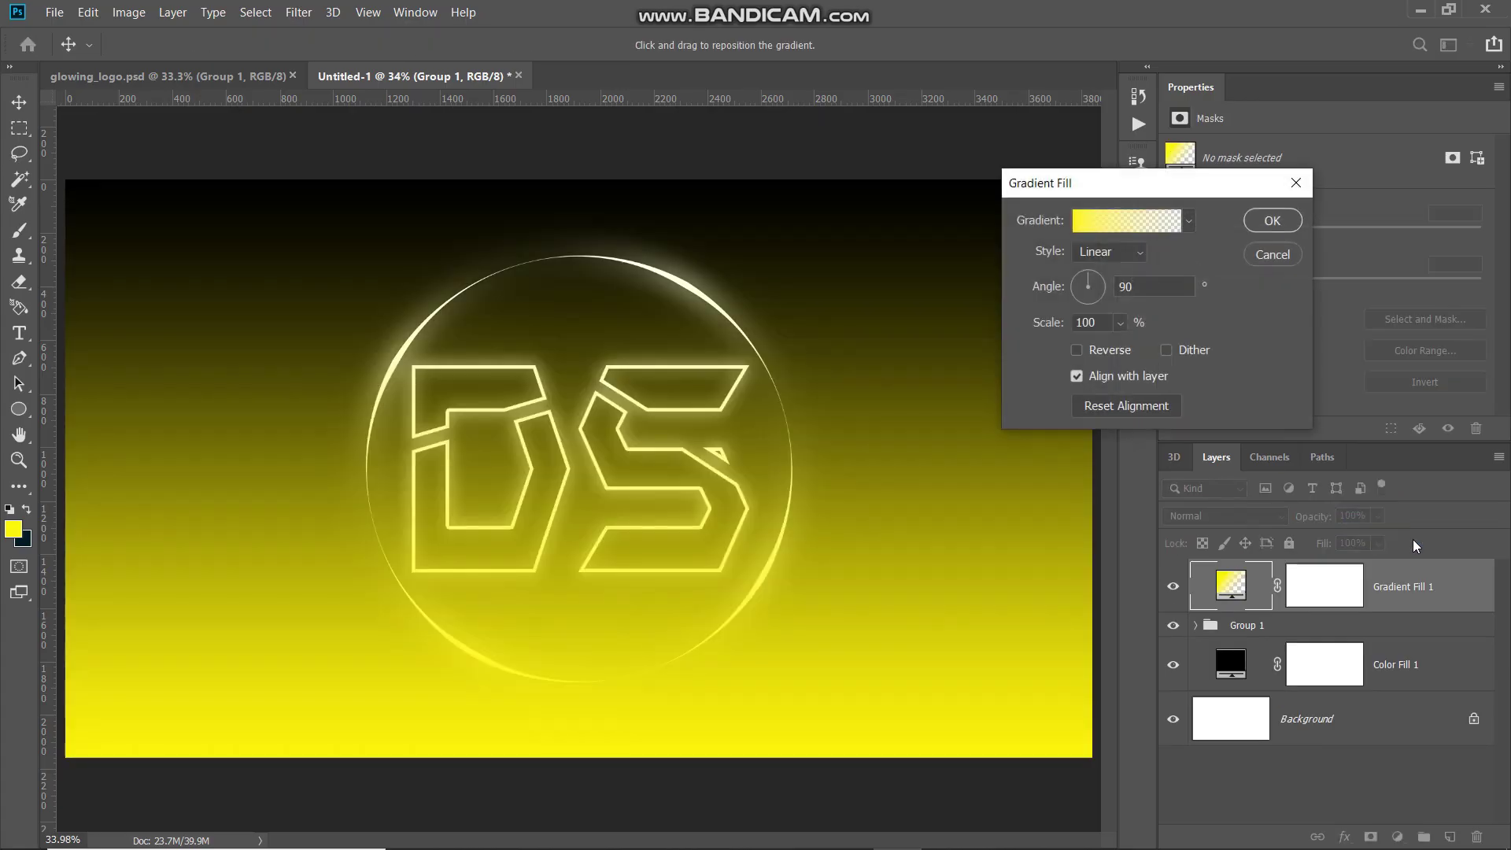
left_click(1124, 224)
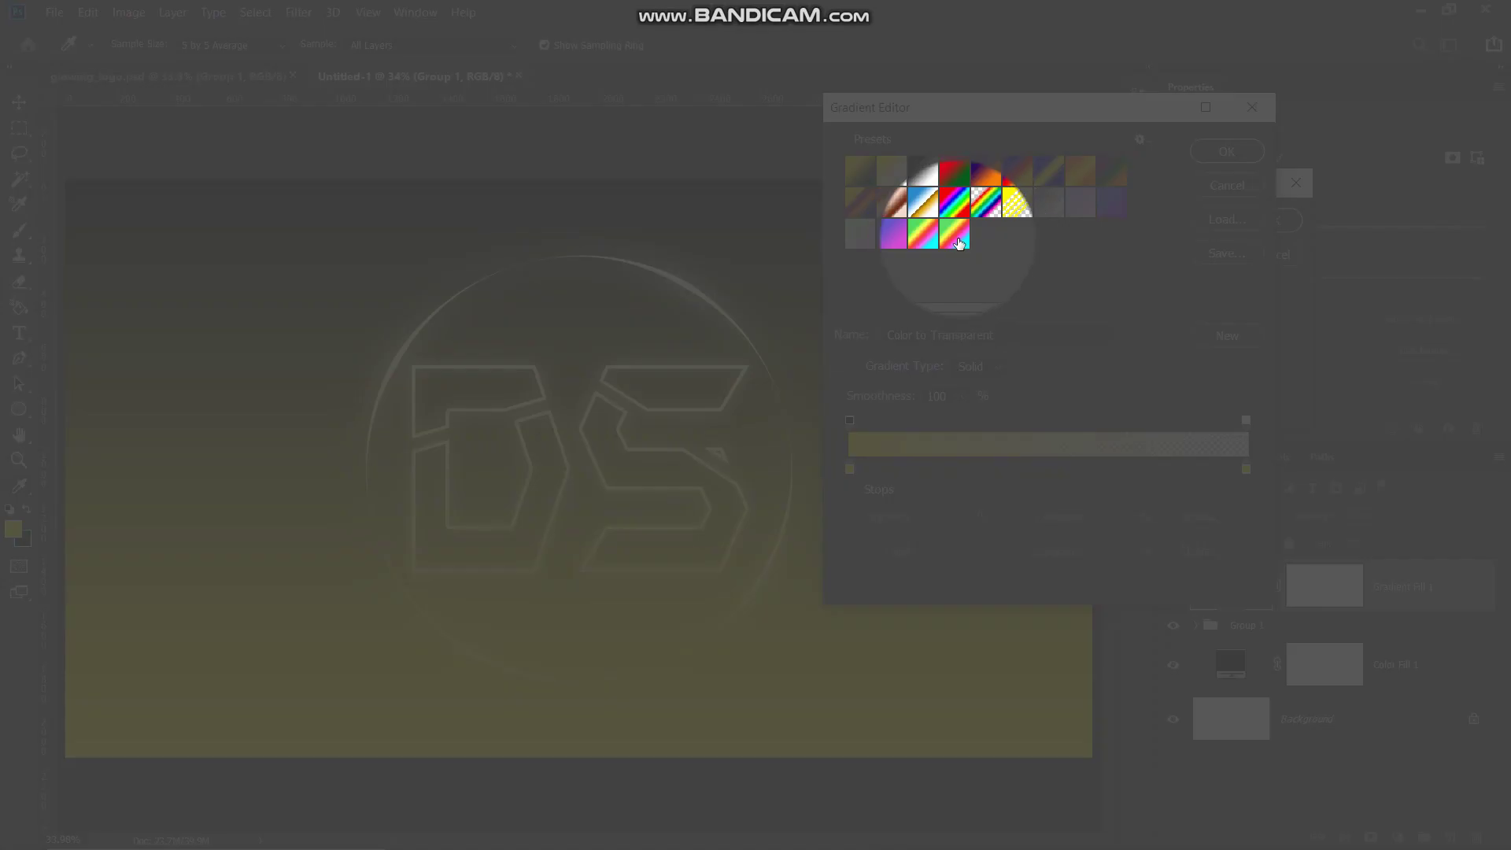
left_click(957, 241)
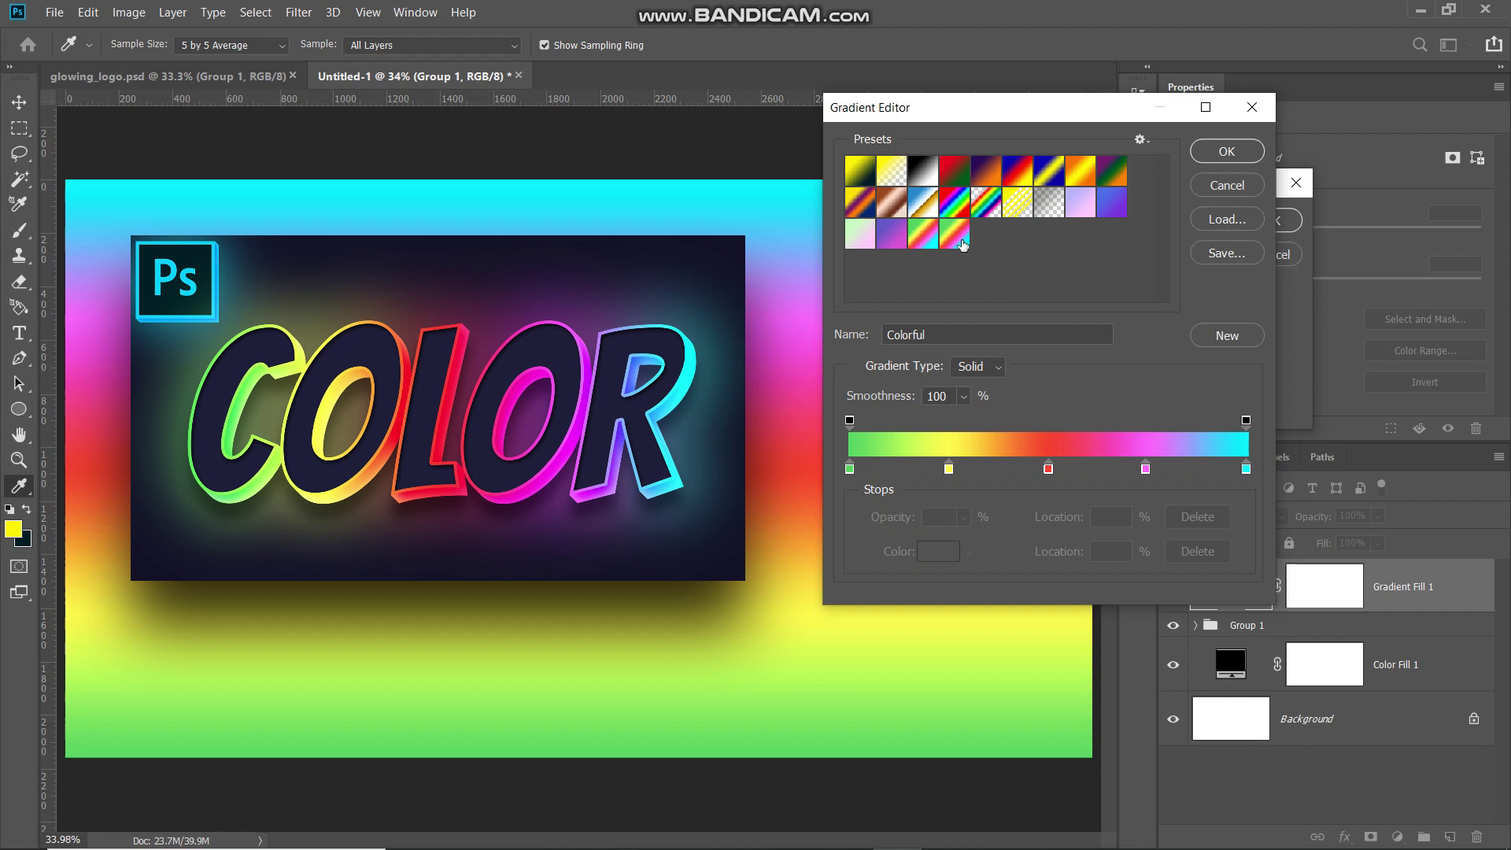
left_click(1227, 151)
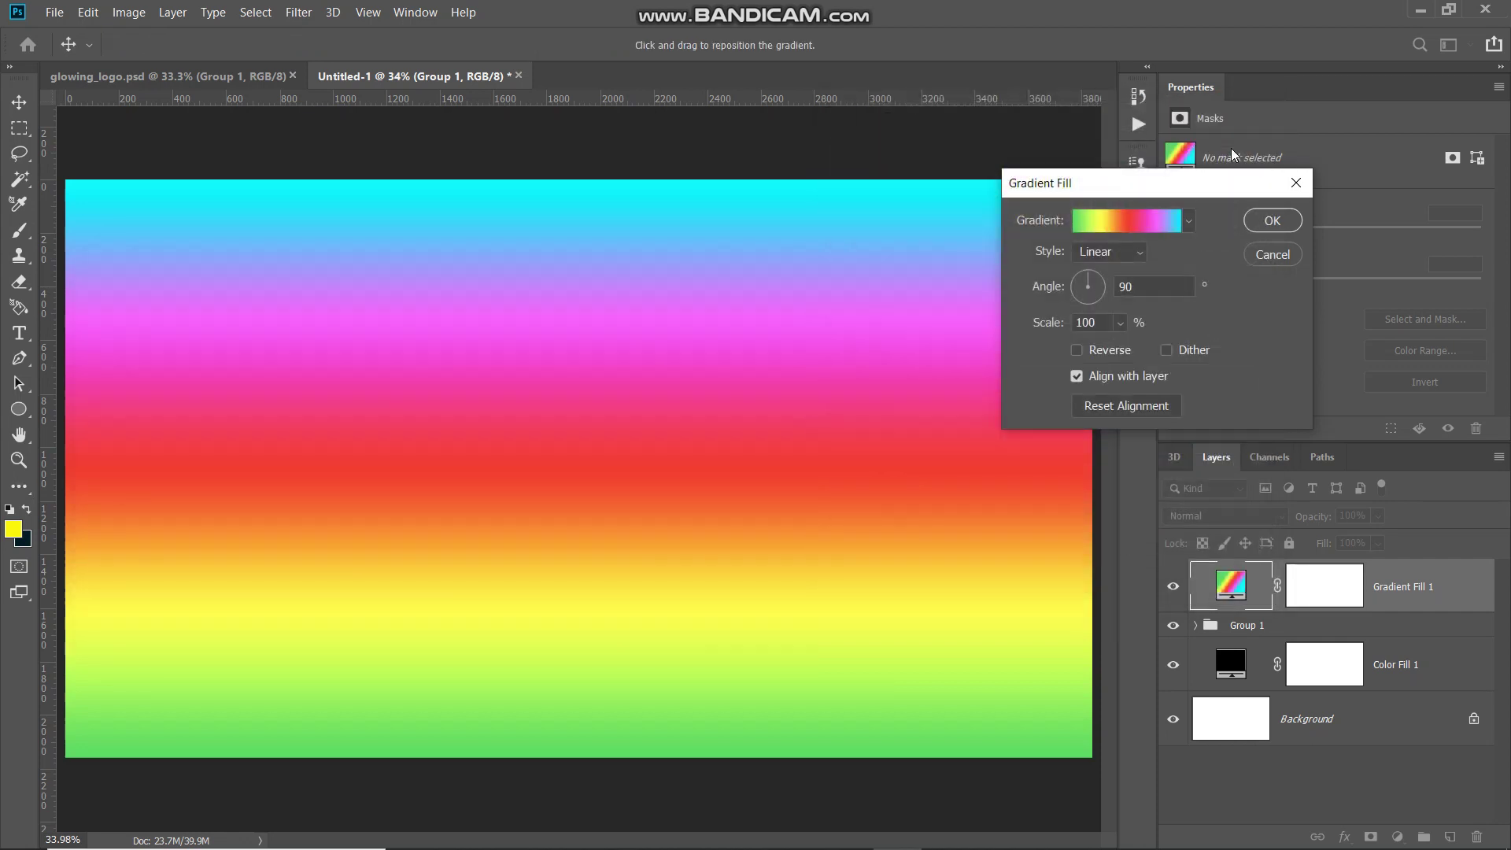
Step: Apply the gradient fill with Linear style and 100% scale, and set its layer's blend mode to Soft Light
left_click(1094, 259)
left_click(1092, 272)
left_click(1101, 320)
left_click(1272, 220)
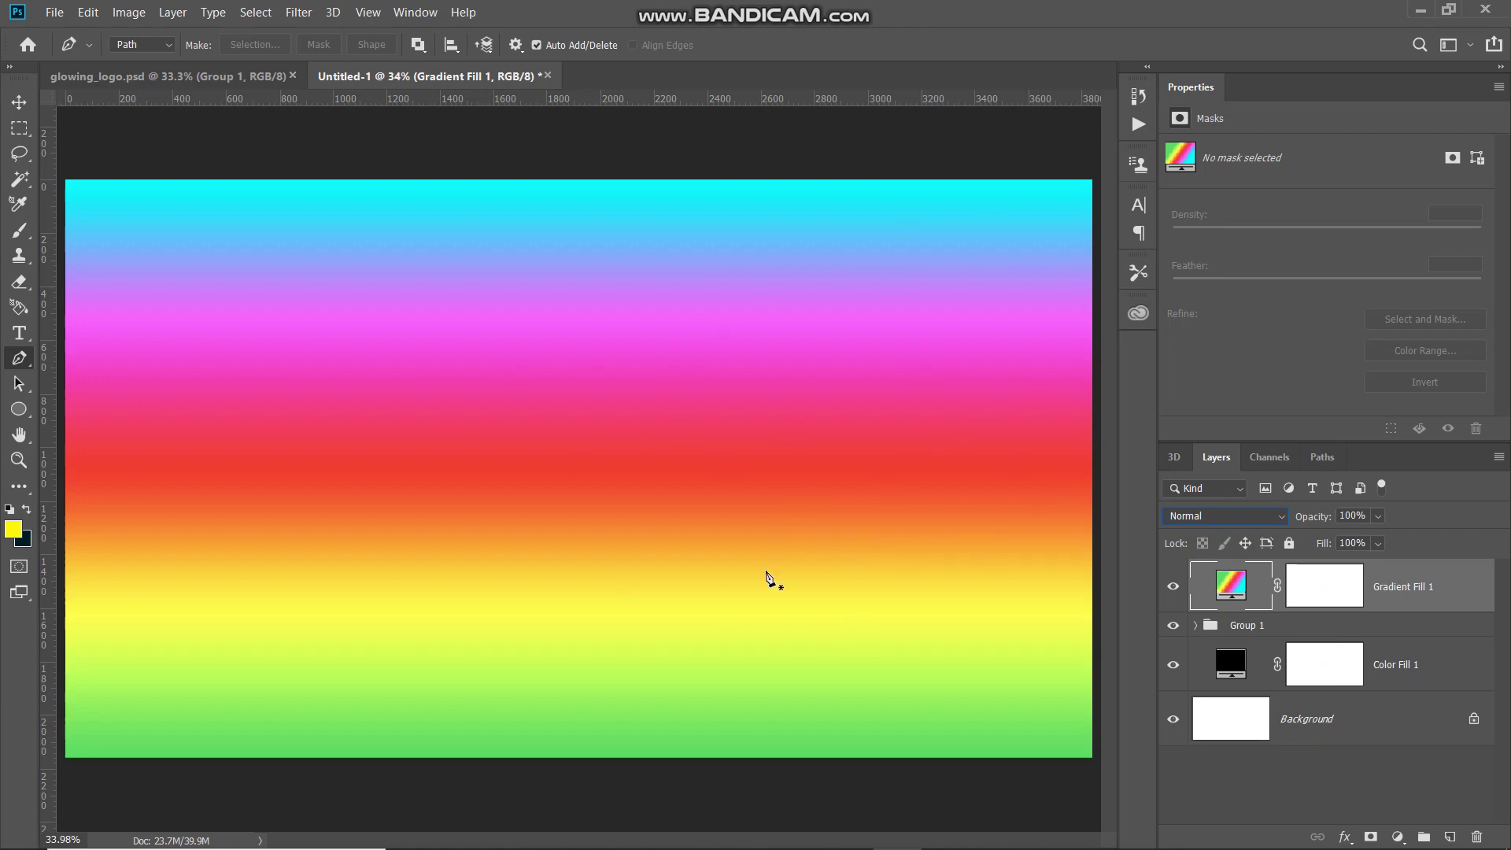
left_click(1234, 516)
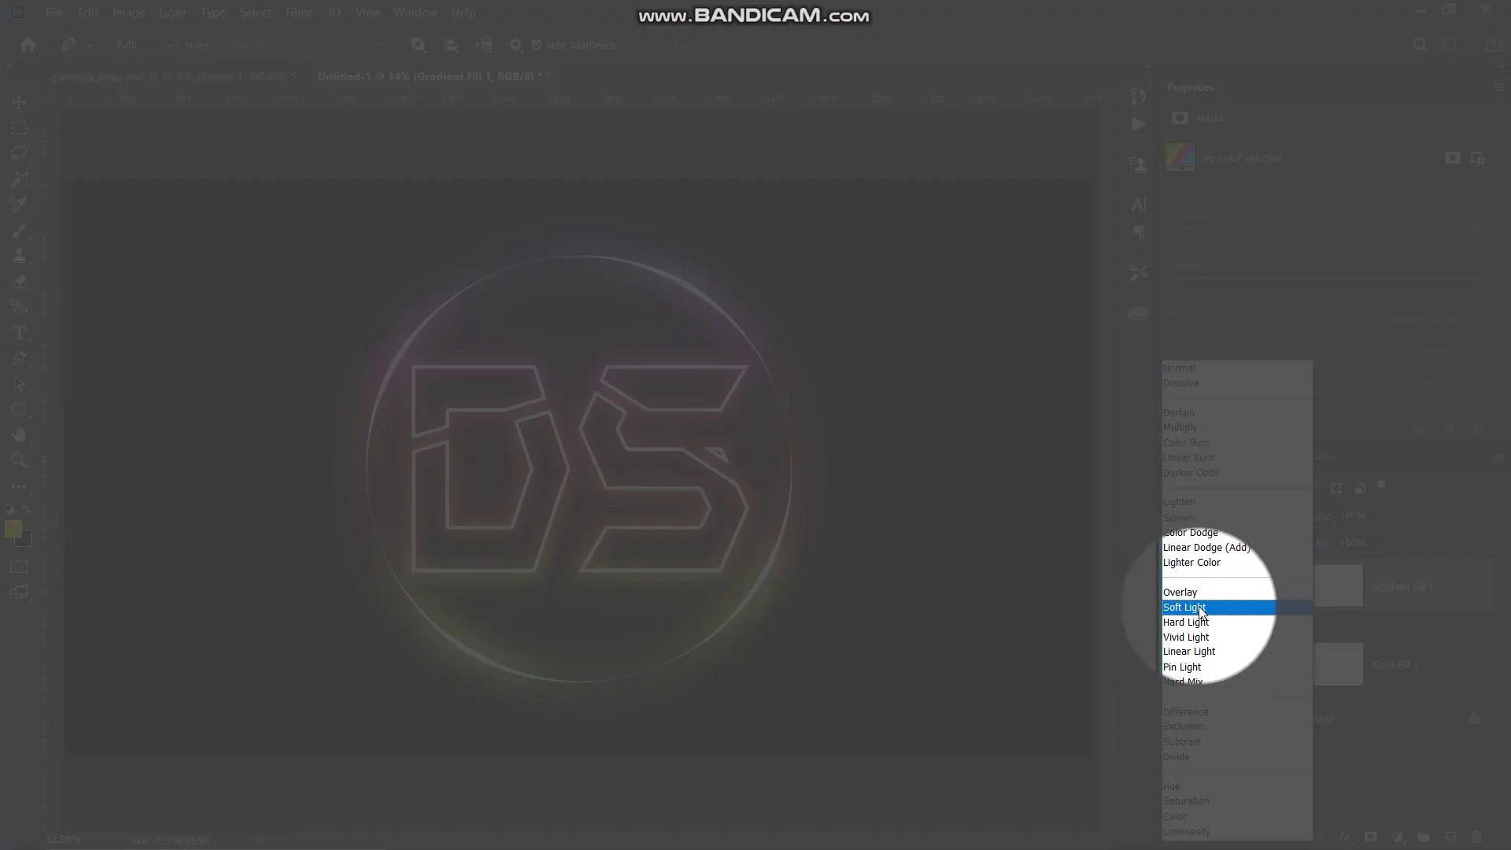
left_click(1185, 607)
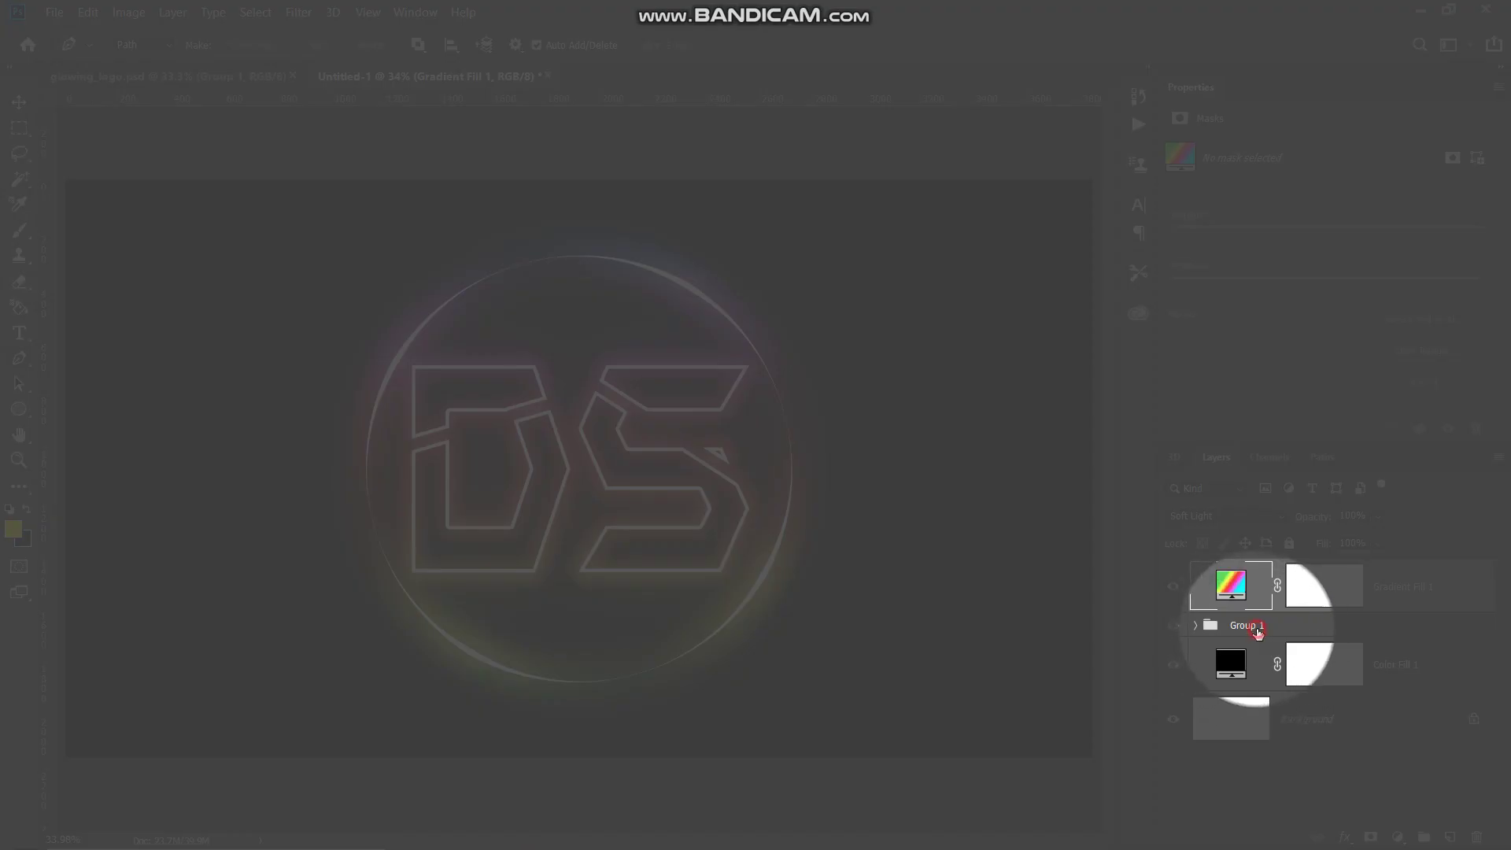
Step: Add a Bevel & Emboss effect to Group 1 with Inner Bevel style, Smooth technique, 400% depth, 7 px size and 5 px soften
left_click(1257, 630)
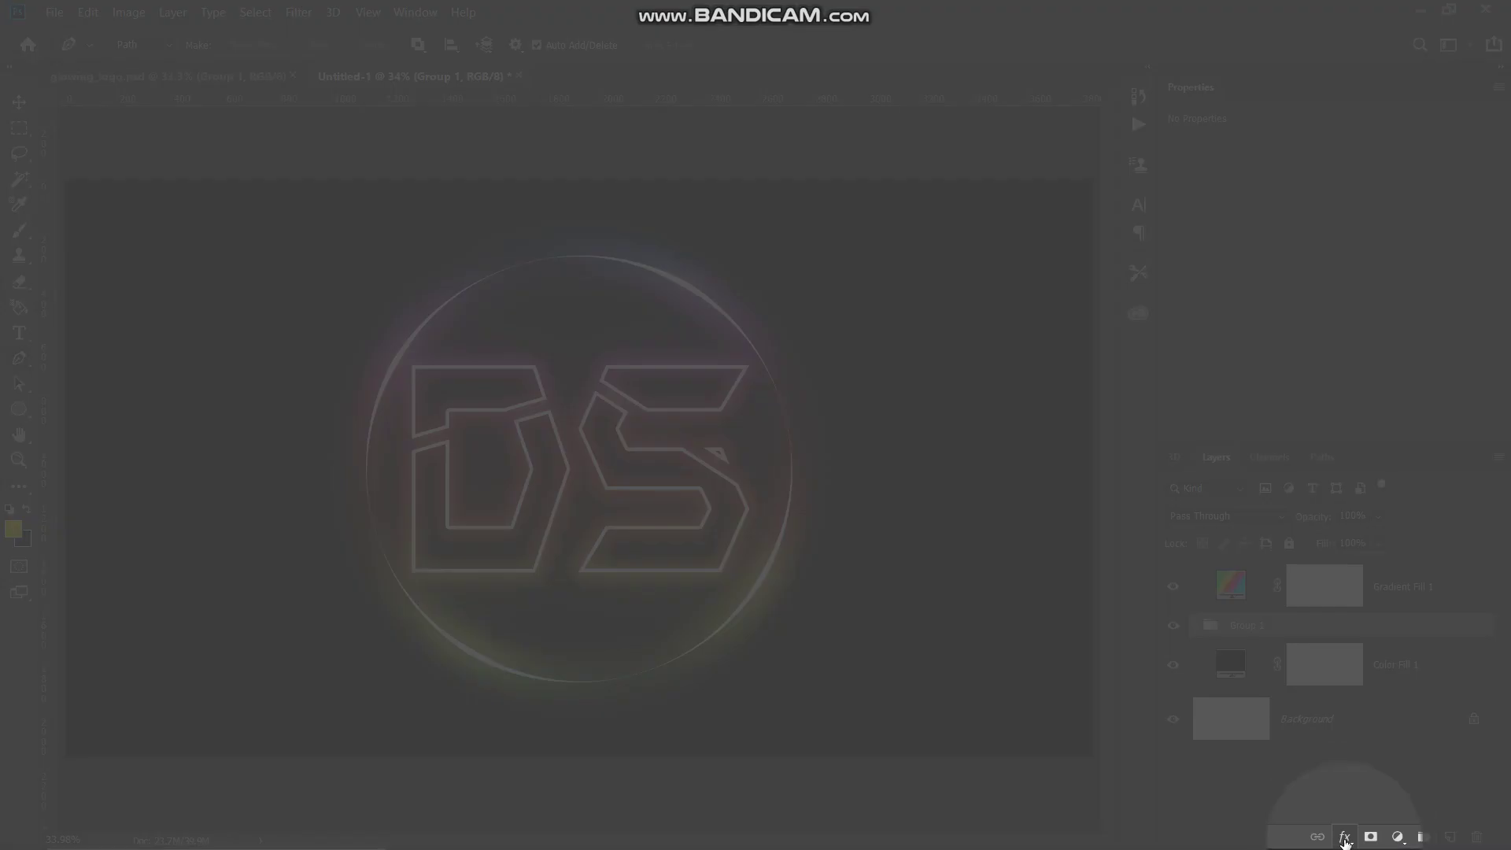
left_click(1346, 837)
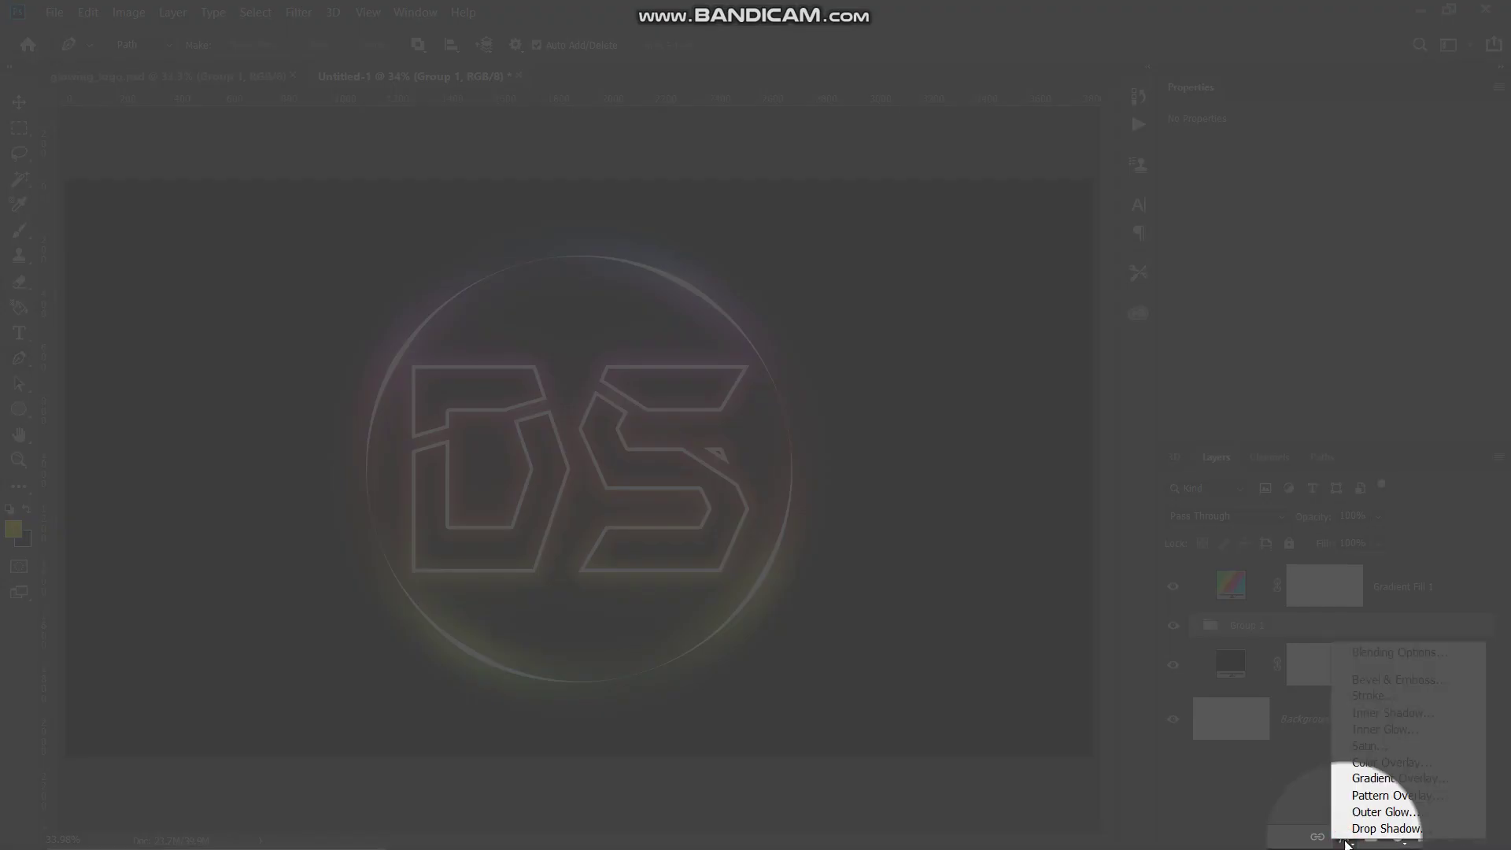
left_click(1399, 680)
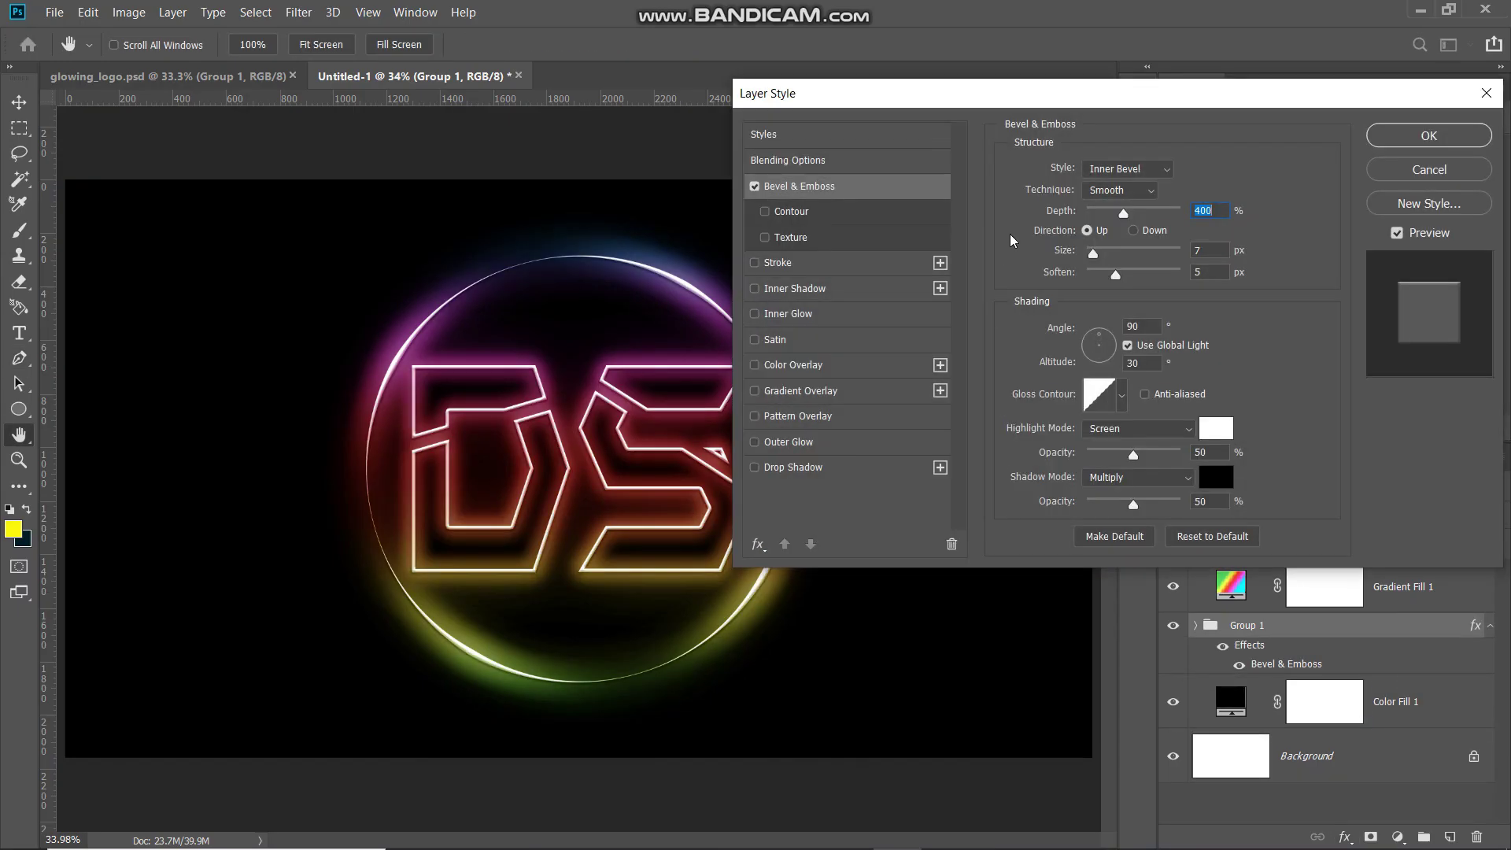
left_click(1103, 170)
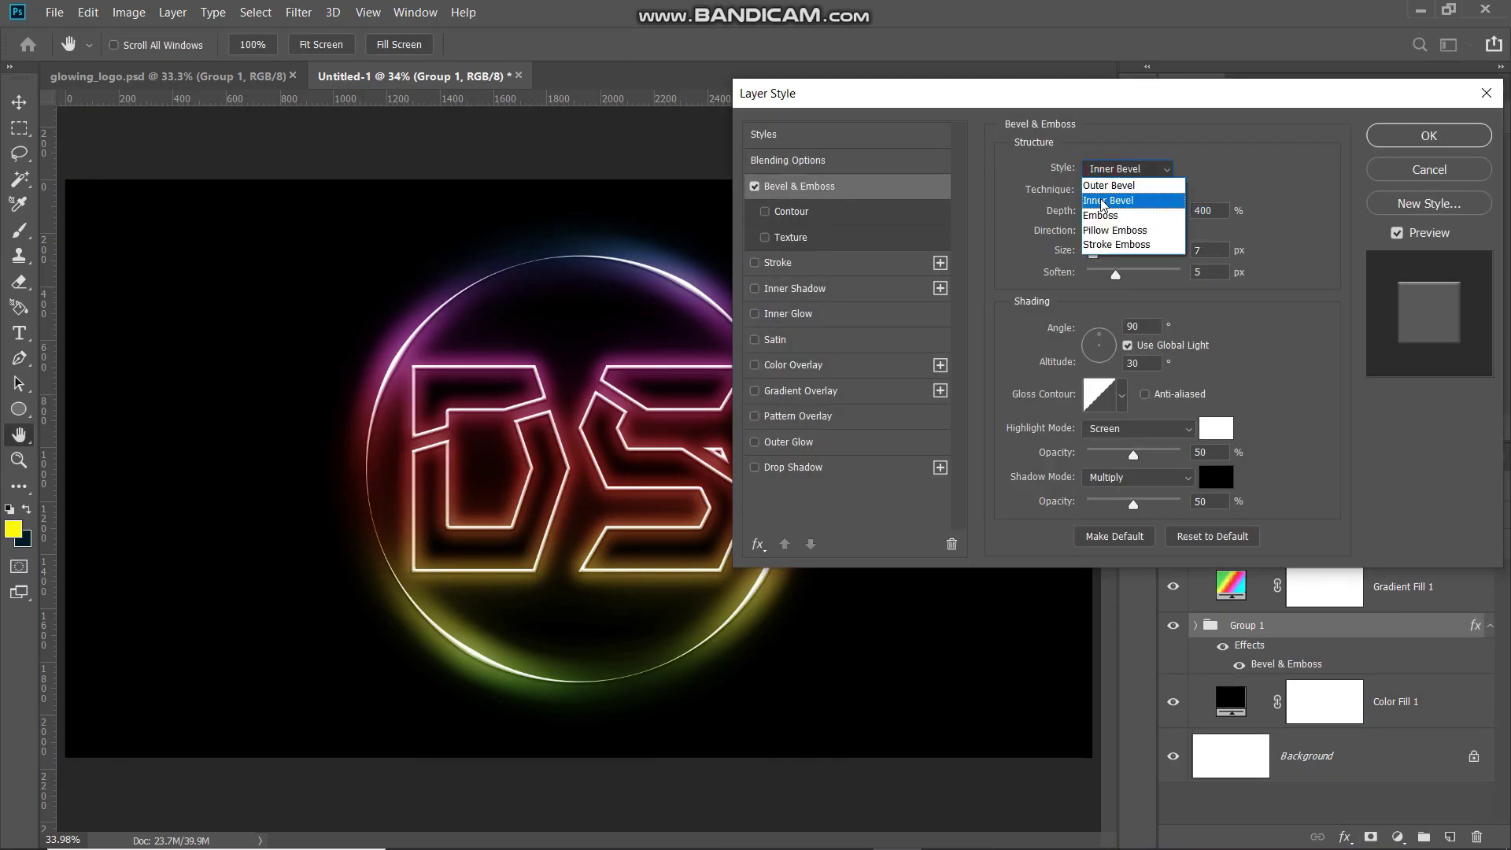
left_click(1104, 203)
left_click(1110, 193)
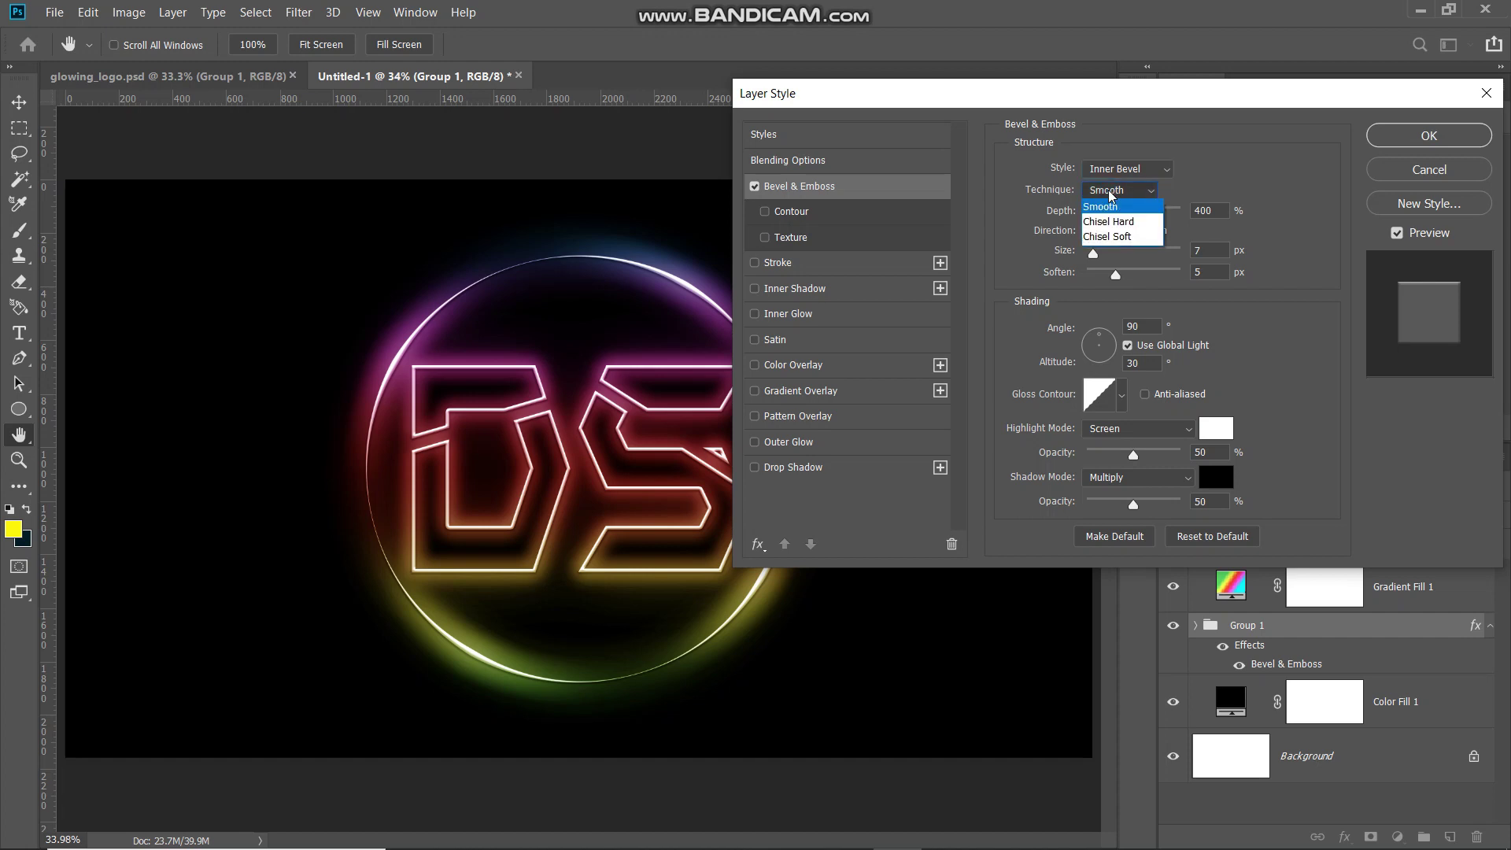
left_click(1109, 196)
left_click(1218, 211)
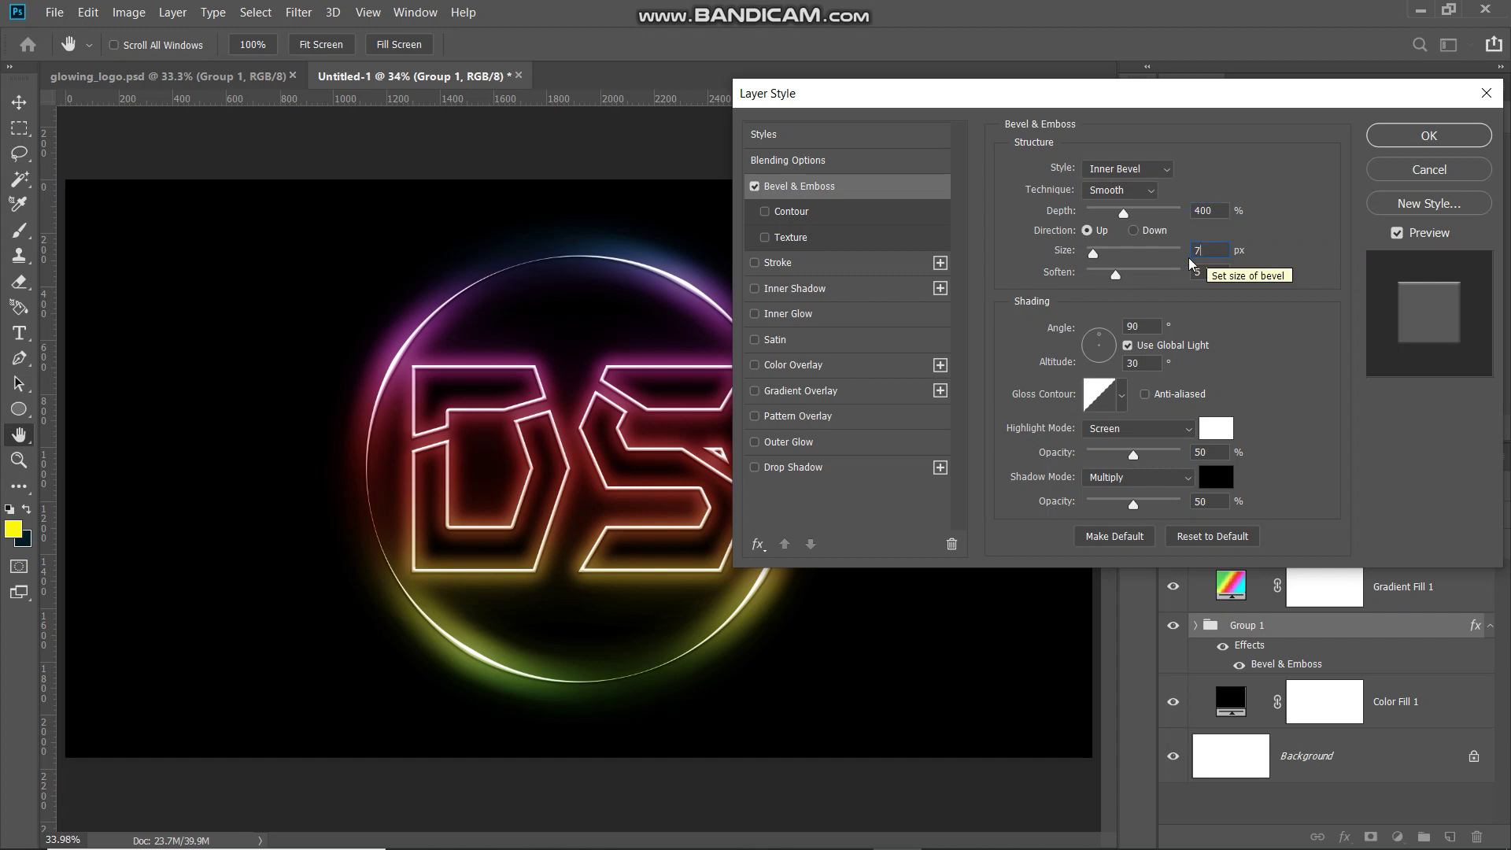
left_click(1216, 270)
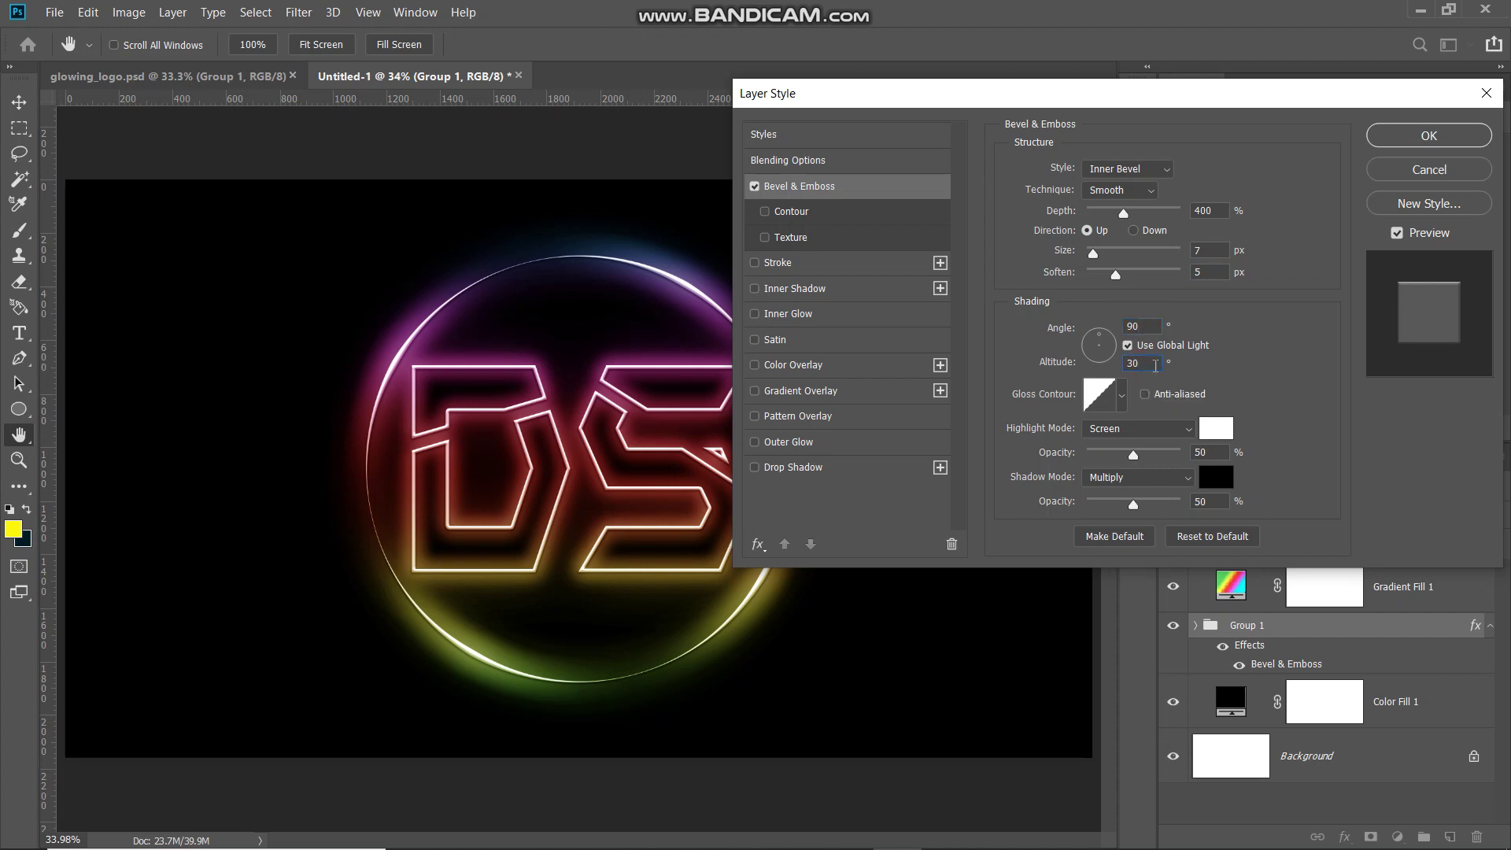
Step: Give the bevel the straight diagonal gloss contour and a white Screen highlight at 50% opacity
left_click(1122, 398)
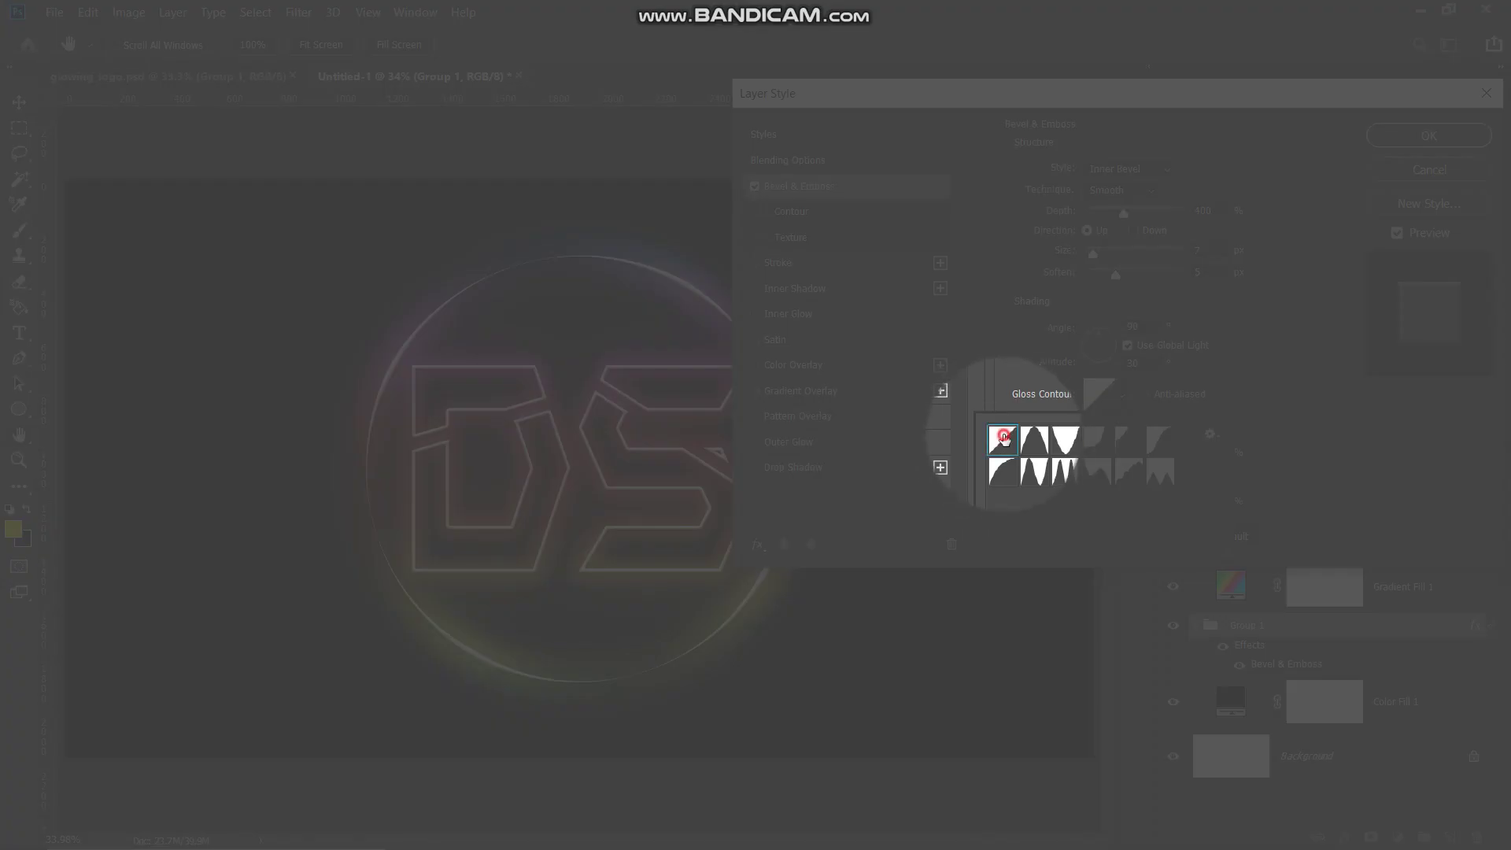
double_click(1003, 438)
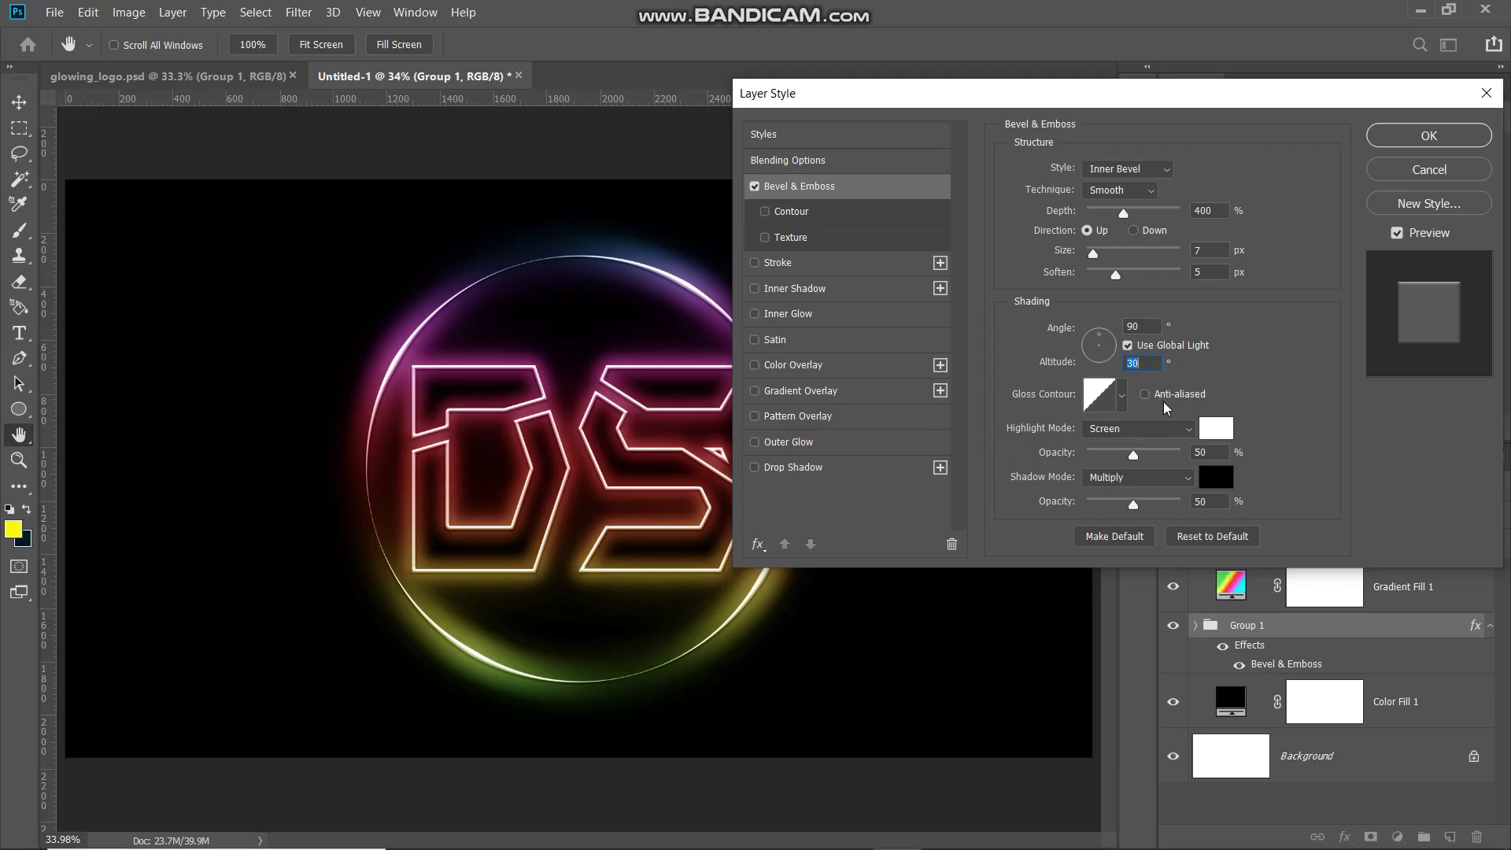
left_click(1122, 435)
left_click(1108, 524)
left_click(1212, 433)
left_click(1310, 149)
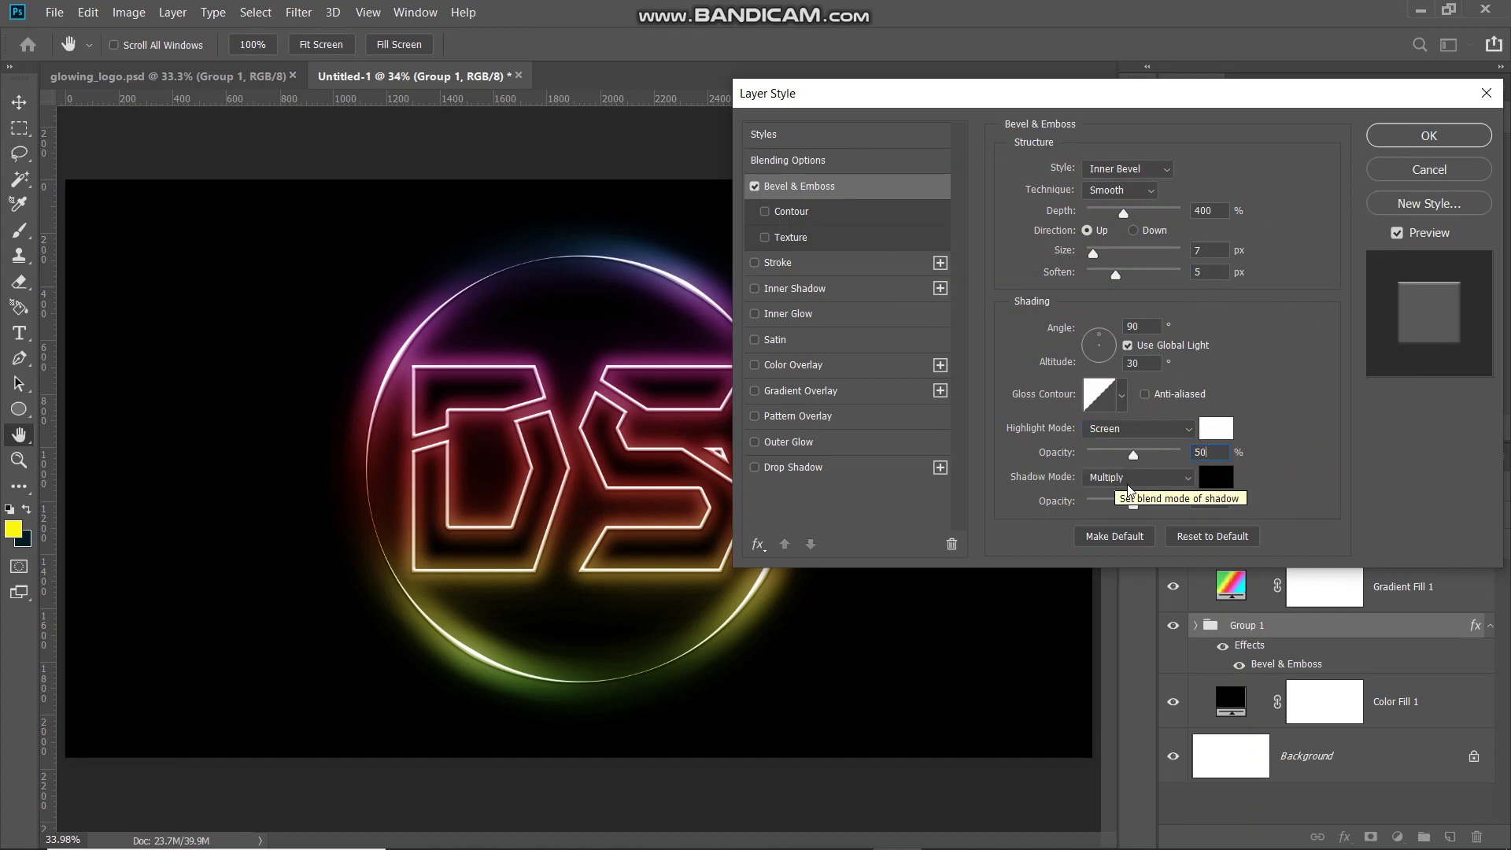
Step: Give the bevel a black Multiply shadow at 50% opacity, compare the effect on and off, and apply the layer style
left_click(1129, 485)
left_click(1141, 427)
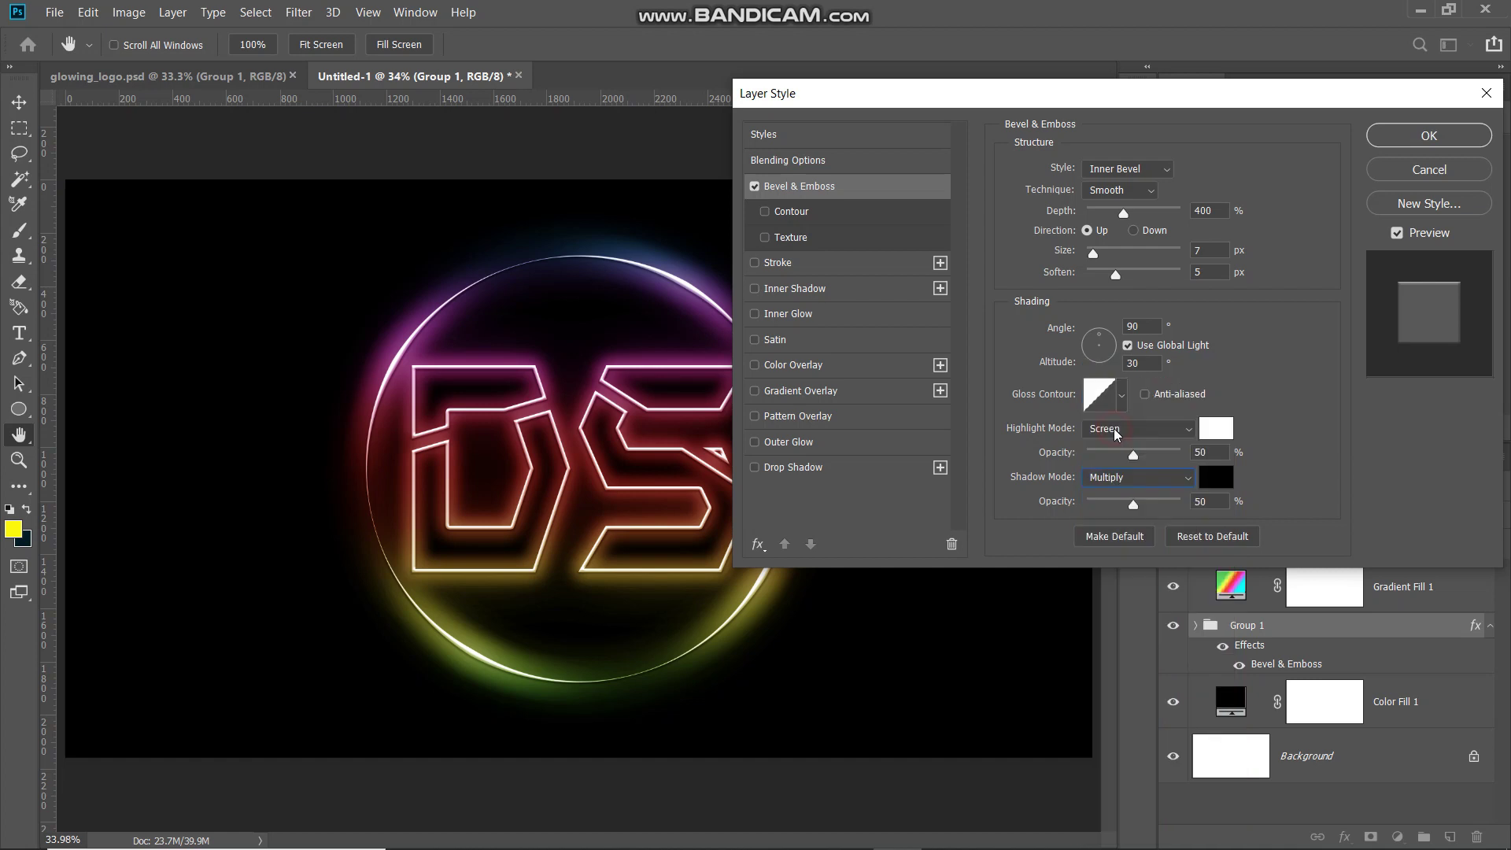
left_click(1230, 476)
left_click(1302, 147)
left_click(755, 187)
left_click(756, 188)
left_click(1413, 138)
key("p")
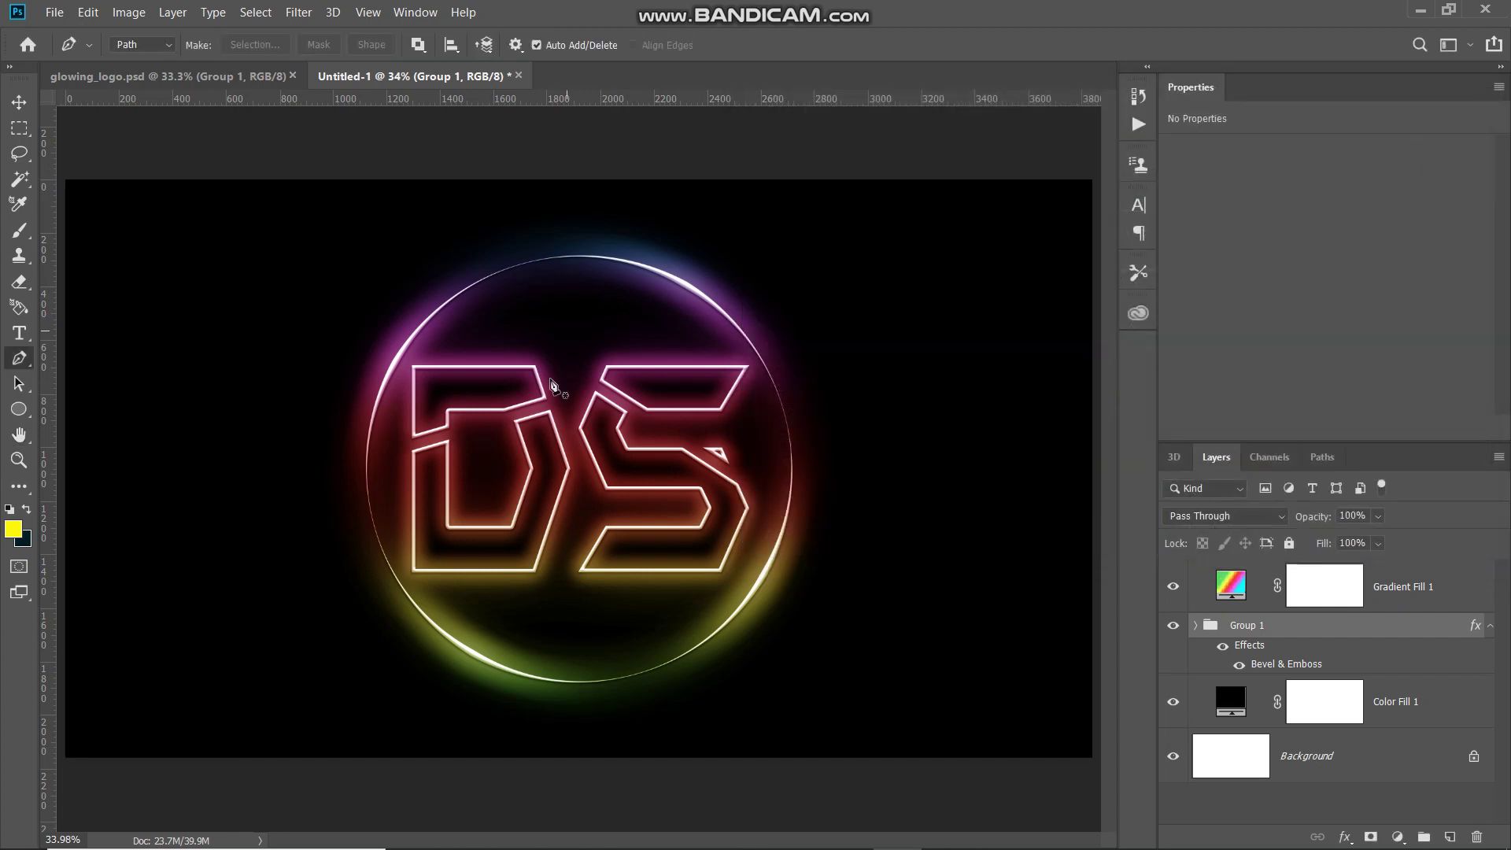